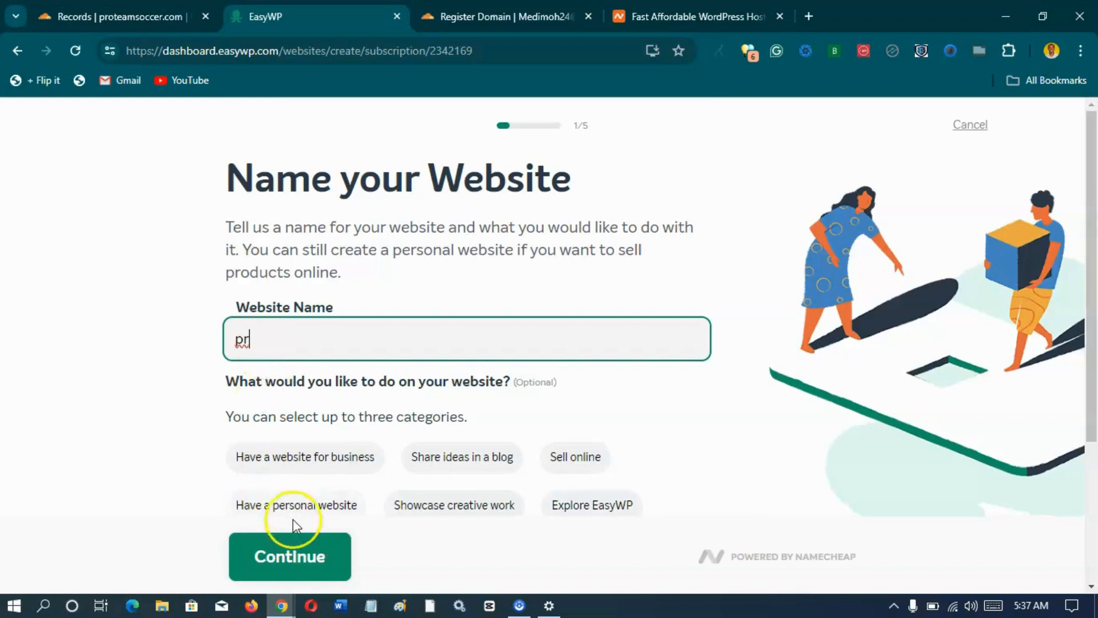
Accept the website name pr, the free EasyWP domain and the free Twenty Twenty-Four theme for the new website
click(306, 552)
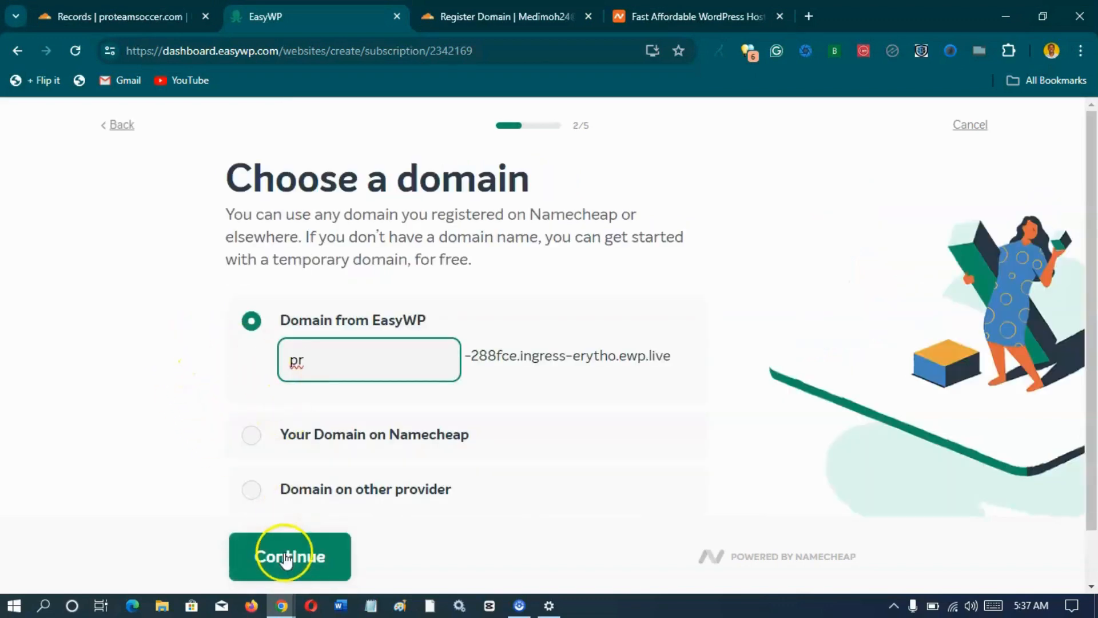
click(285, 558)
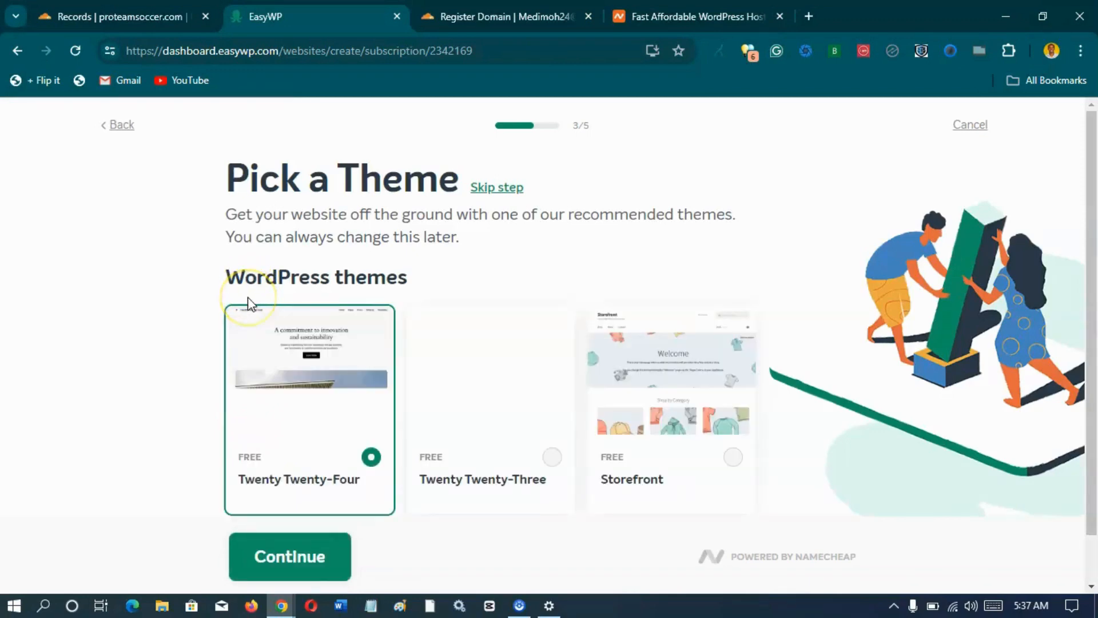
scroll(264, 503, down, 1)
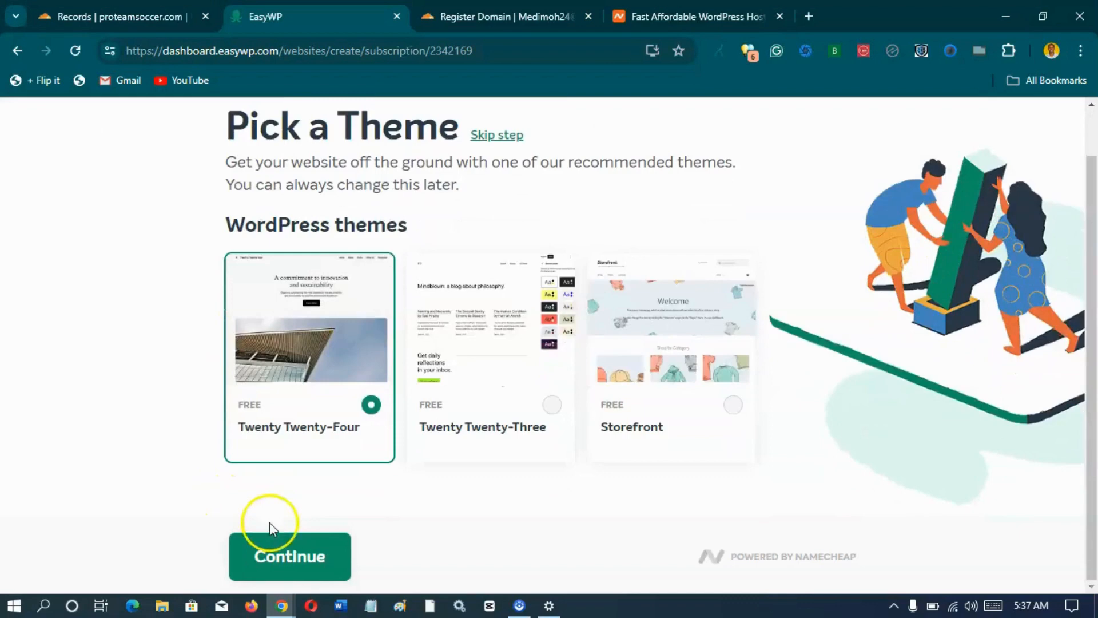
click(306, 559)
Continue without choosing any plugins, check the review details and create the website
scroll(203, 378, down, 7)
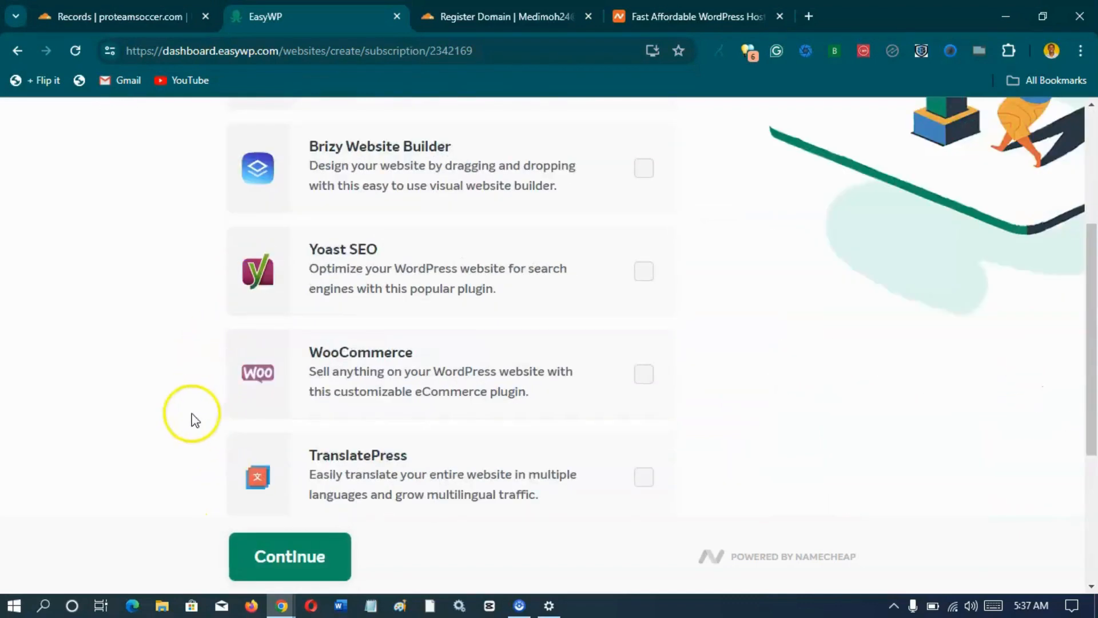
click(255, 558)
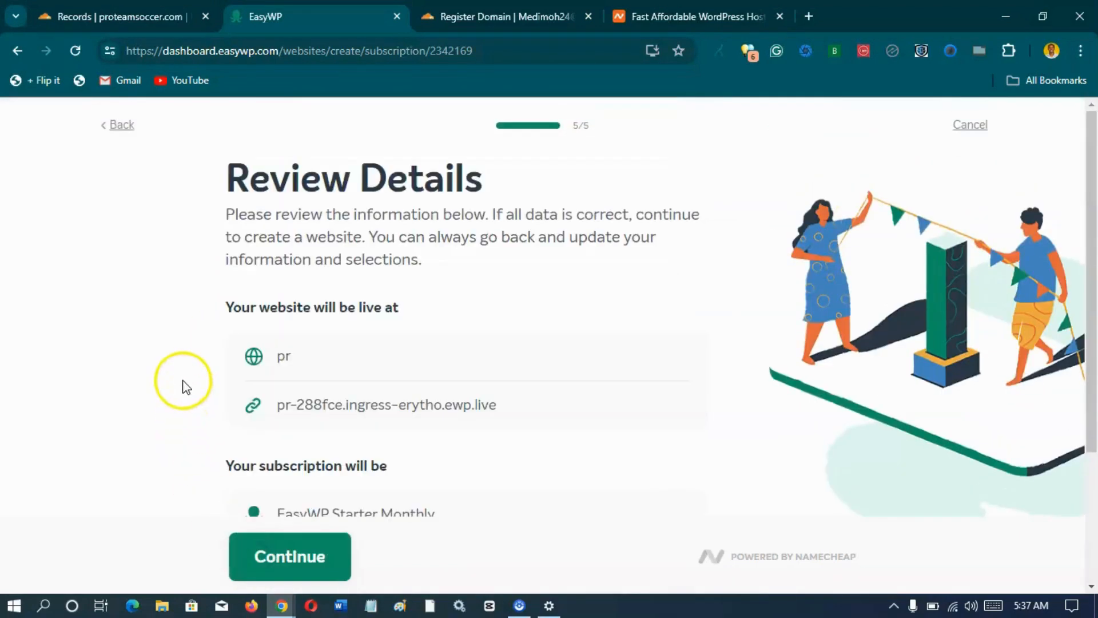
scroll(183, 389, down, 3)
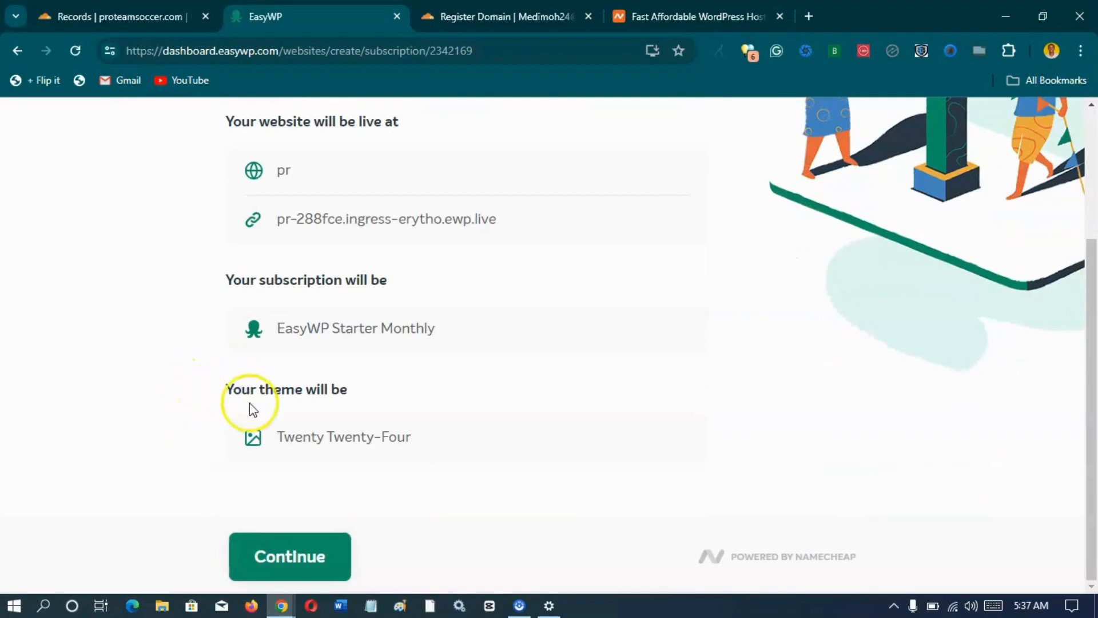
click(293, 555)
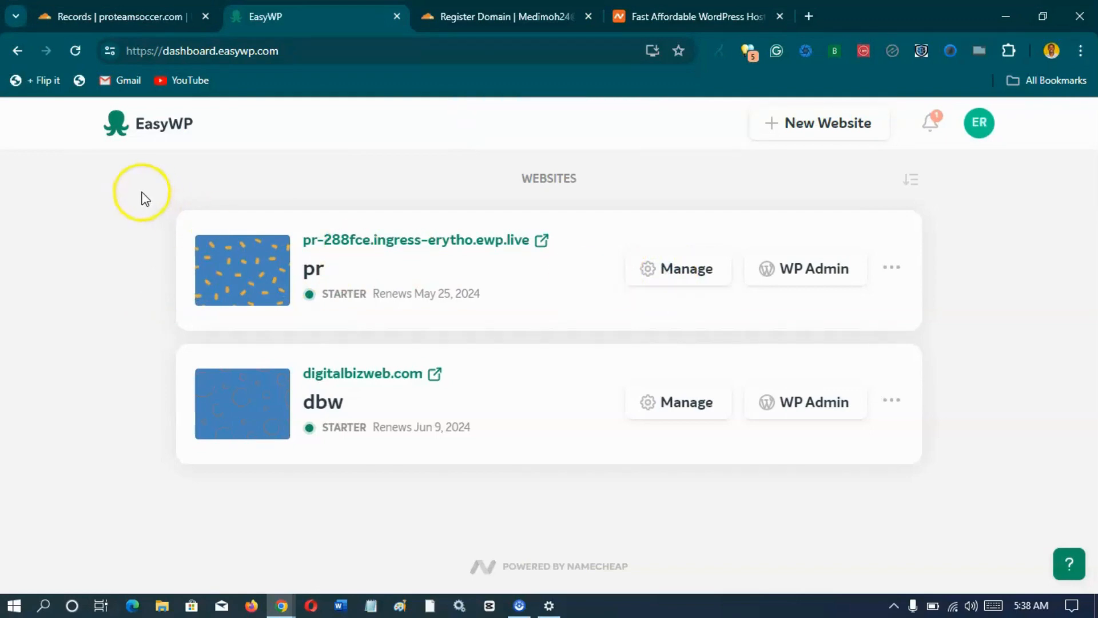
Reload the website list and open the management overview of the pr website
click(77, 55)
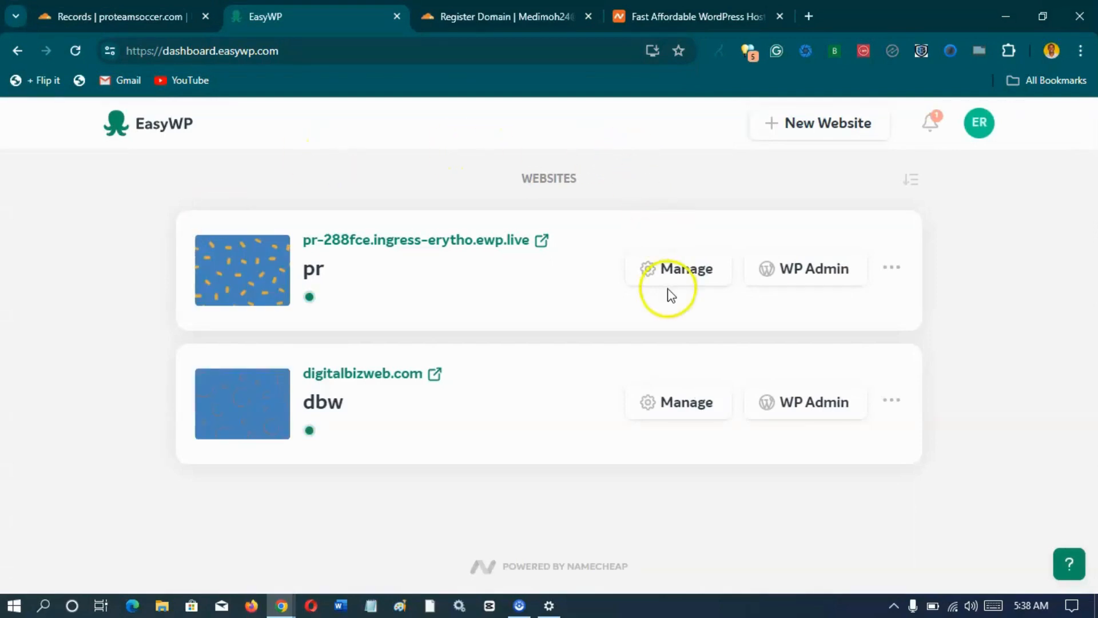
click(656, 272)
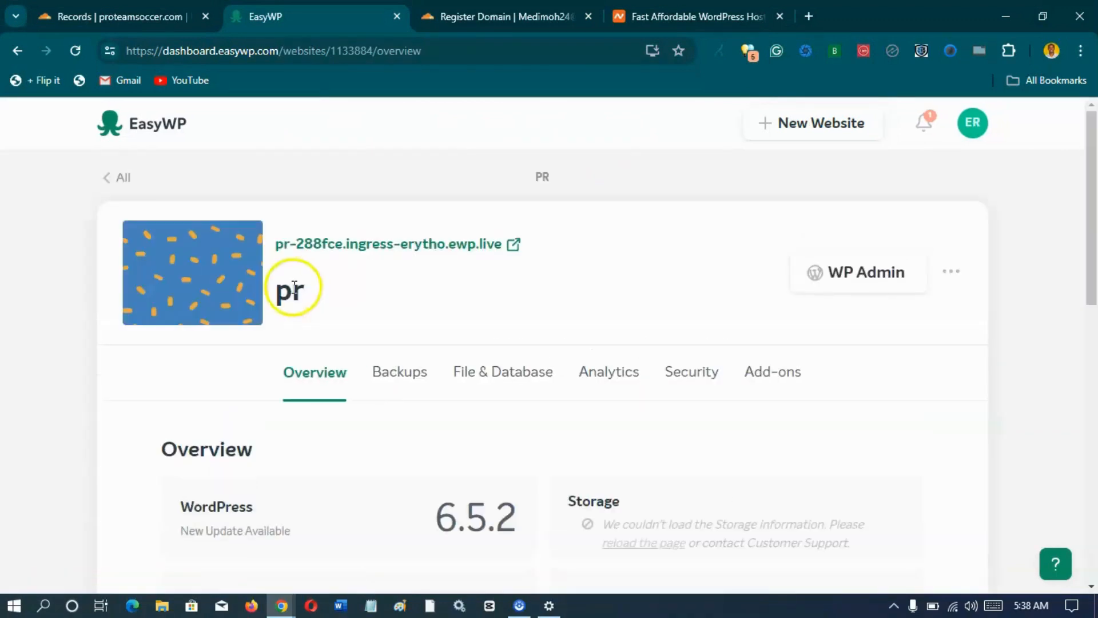
Switch to Cloudflare and examine the DNS records and nameservers of proteamsoccer.com
click(122, 23)
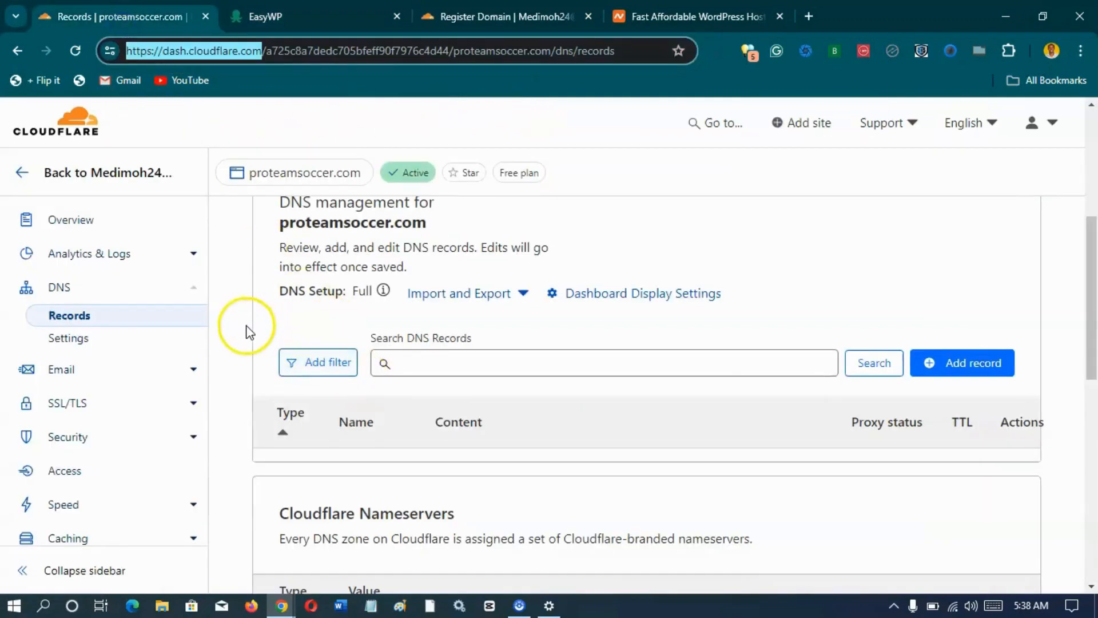
scroll(246, 337, down, 2)
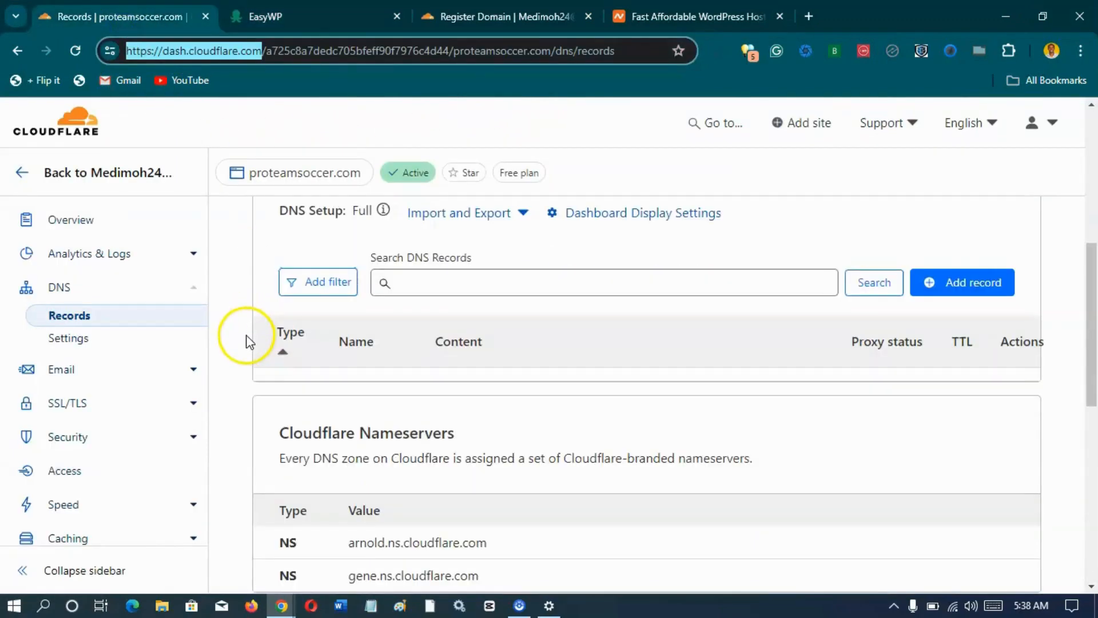
scroll(246, 343, up, 2)
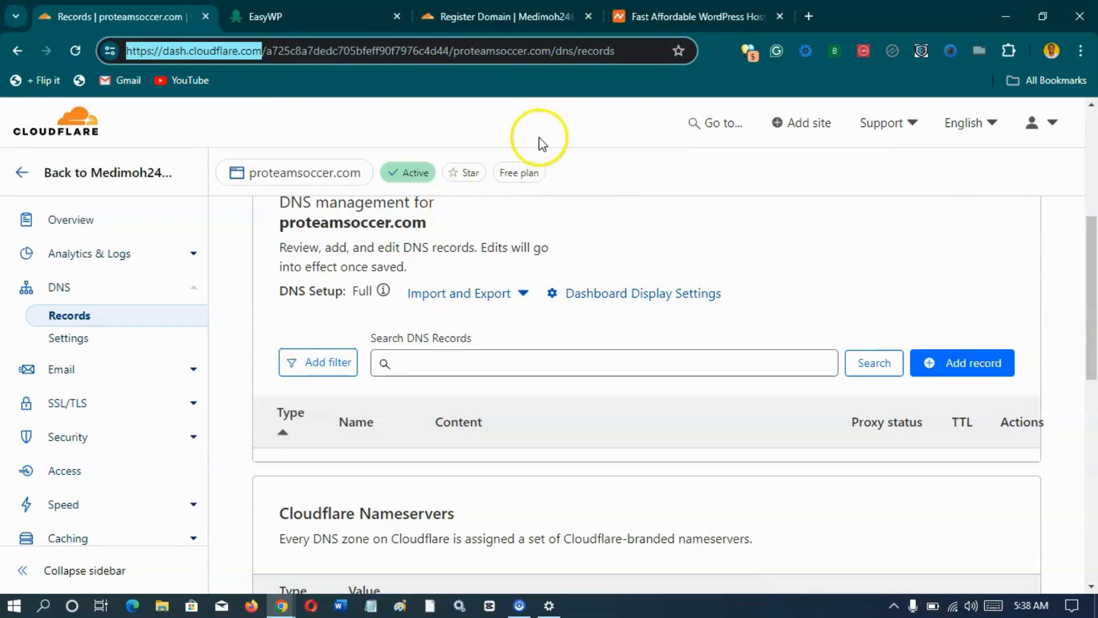
Switch to Namecheap's WordPress Hosting page and examine the EasyWP free trial offer
click(661, 18)
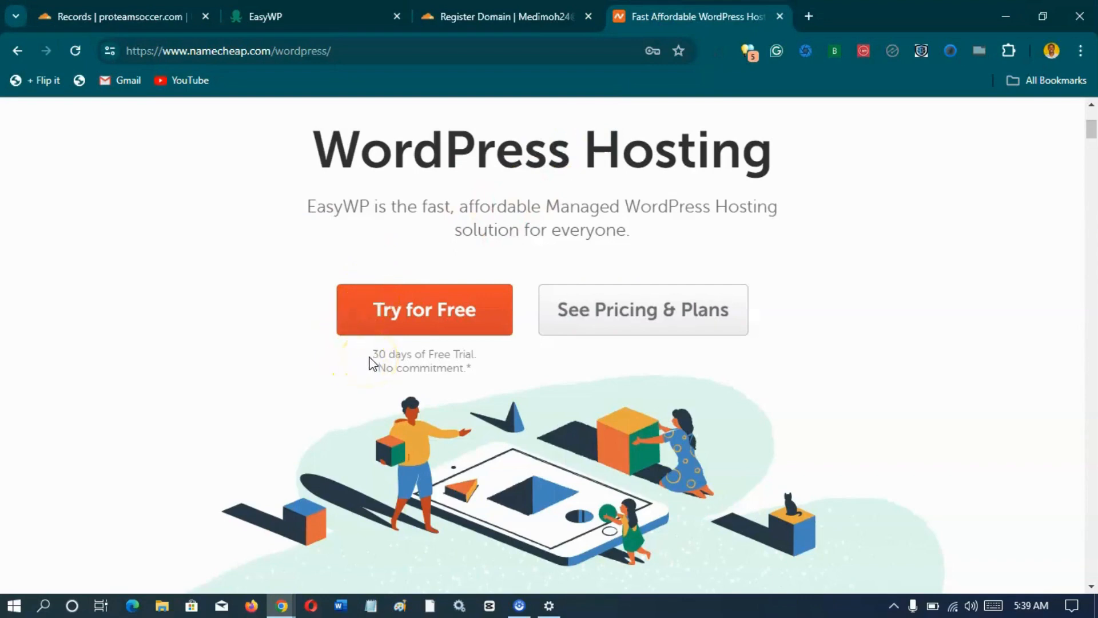
drag(371, 361, 474, 369)
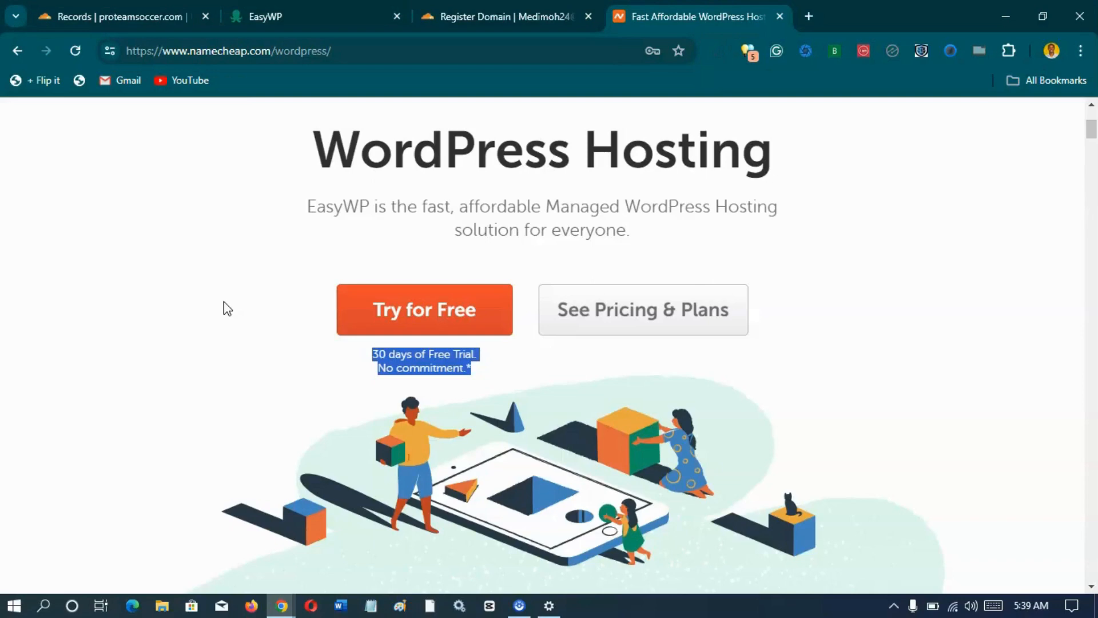
click(248, 327)
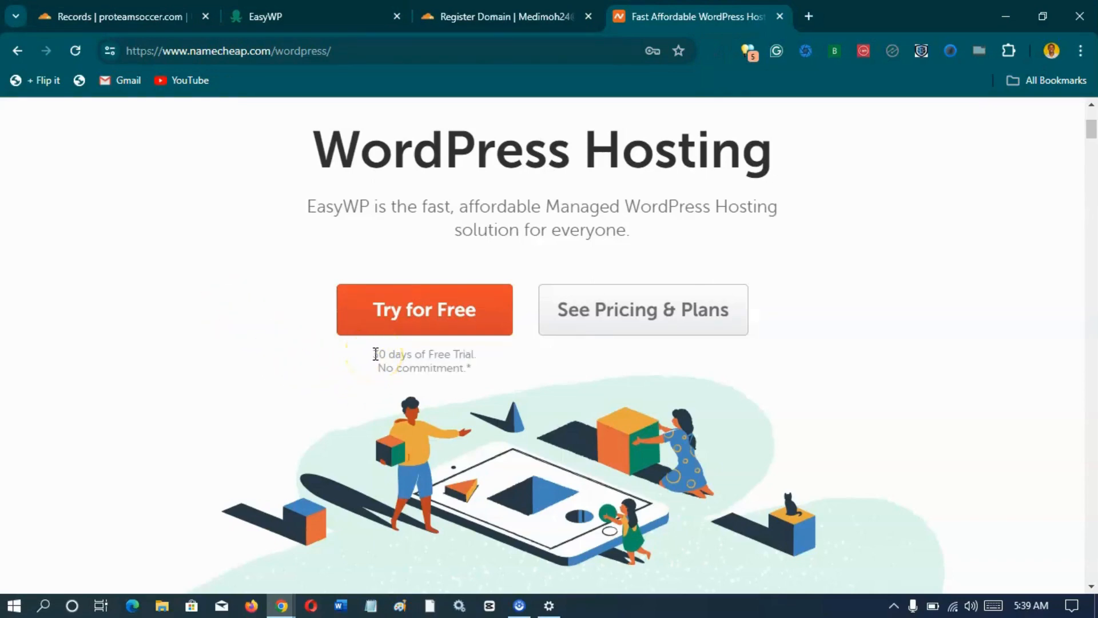
scroll(325, 388, up, 3)
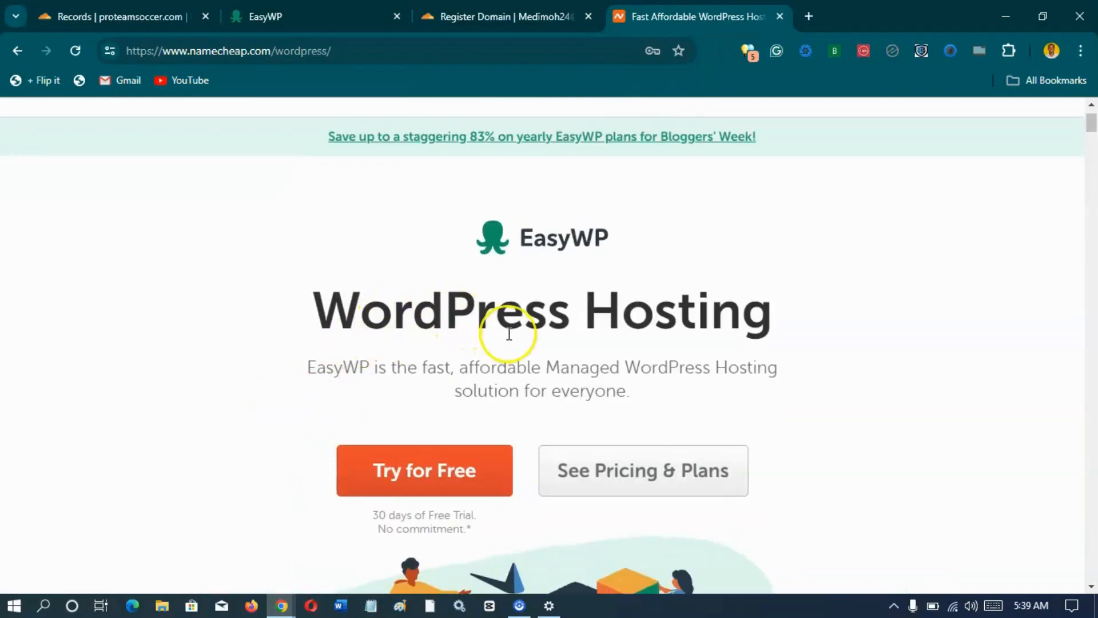
scroll(417, 313, down, 2)
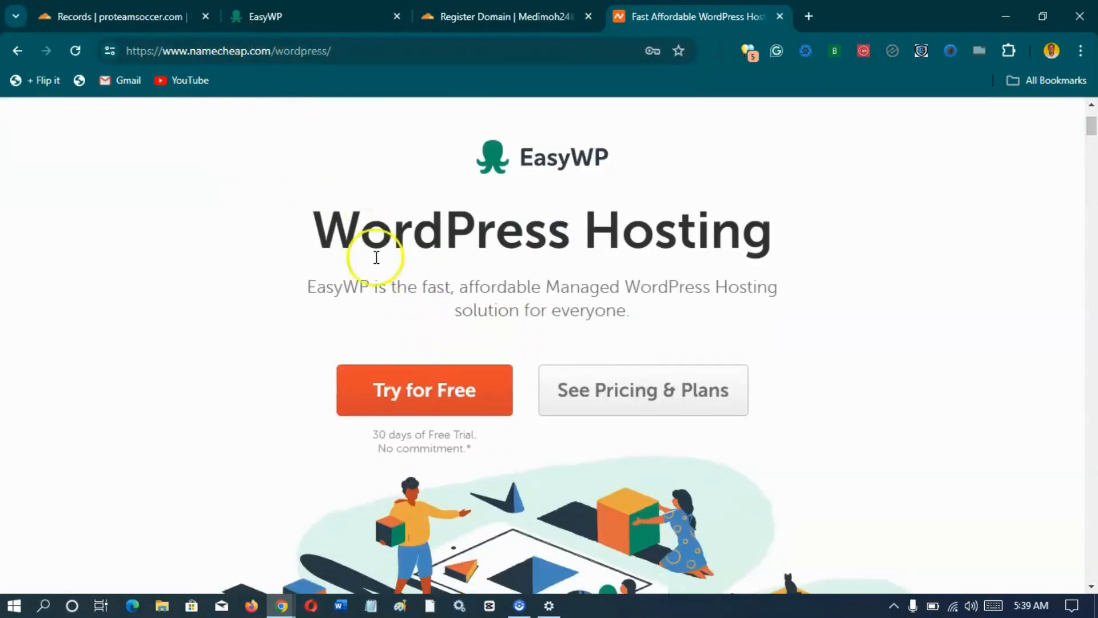
Switch to Cloudflare's domain registration page and examine the suggested names and prices for mynewurl
click(514, 23)
scroll(420, 456, down, 1)
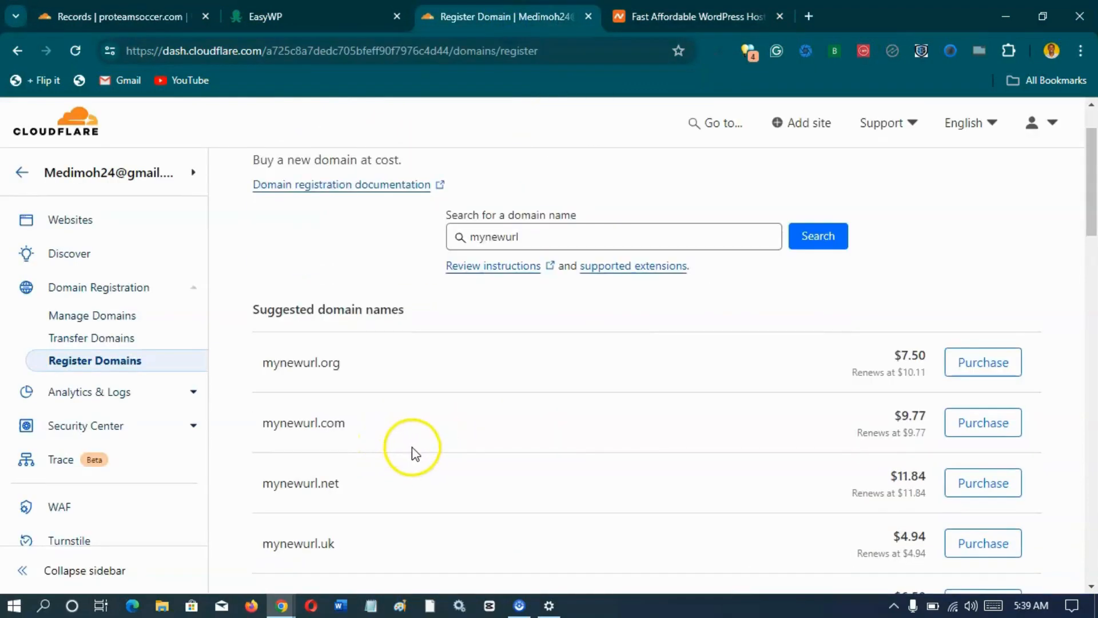
scroll(417, 456, down, 3)
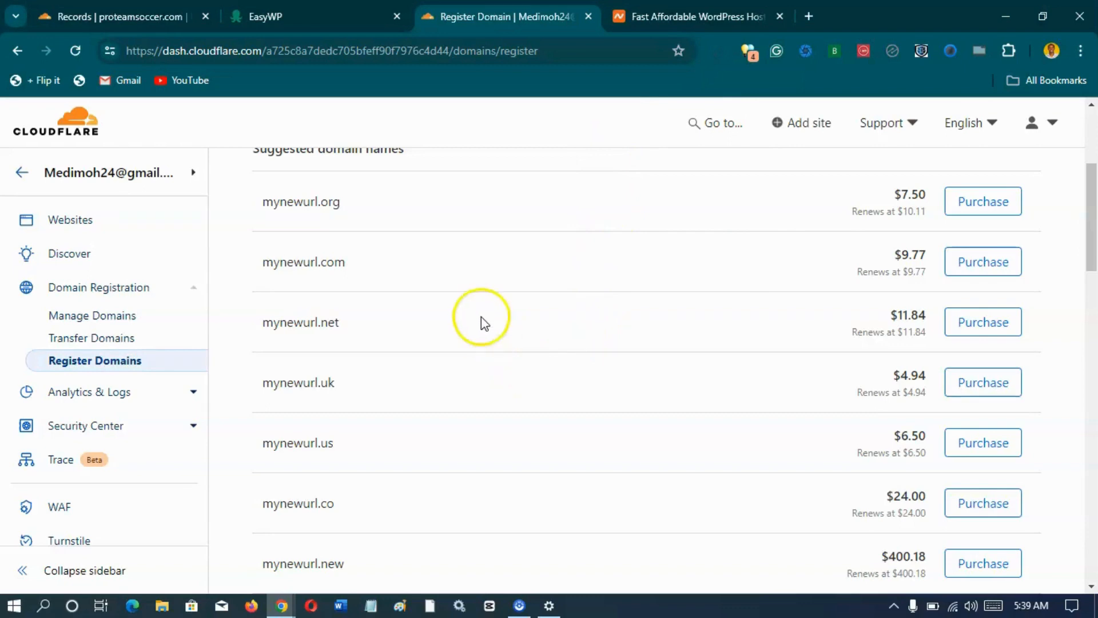
Return to the pr website's overview in EasyWP and open its domain for changing
click(322, 19)
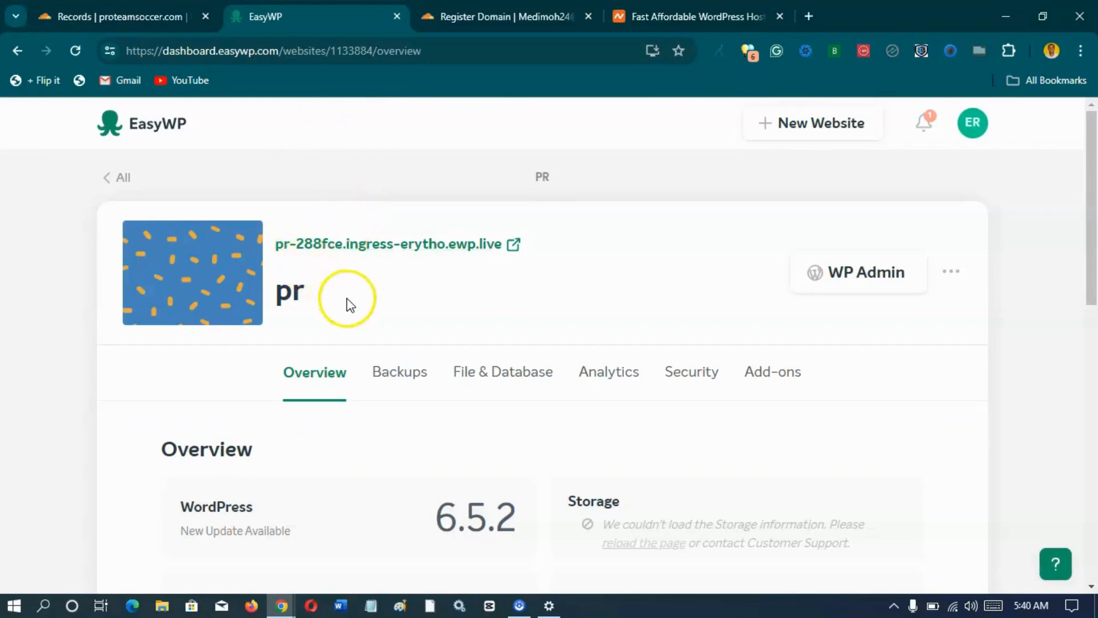
scroll(348, 297, down, 6)
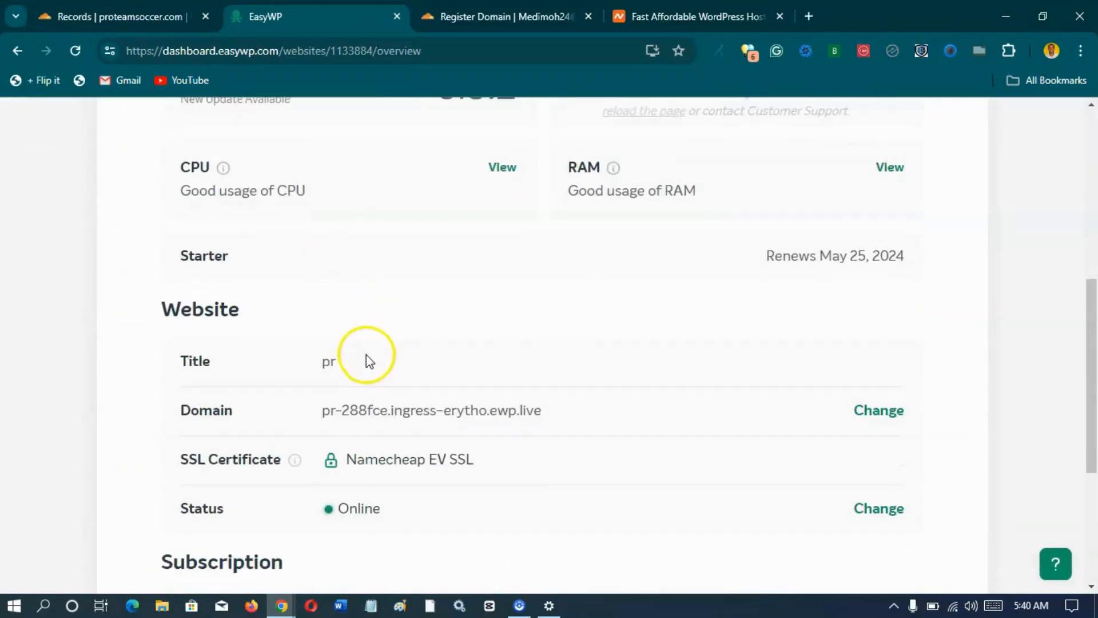
scroll(367, 354, down, 2)
scroll(472, 287, up, 1)
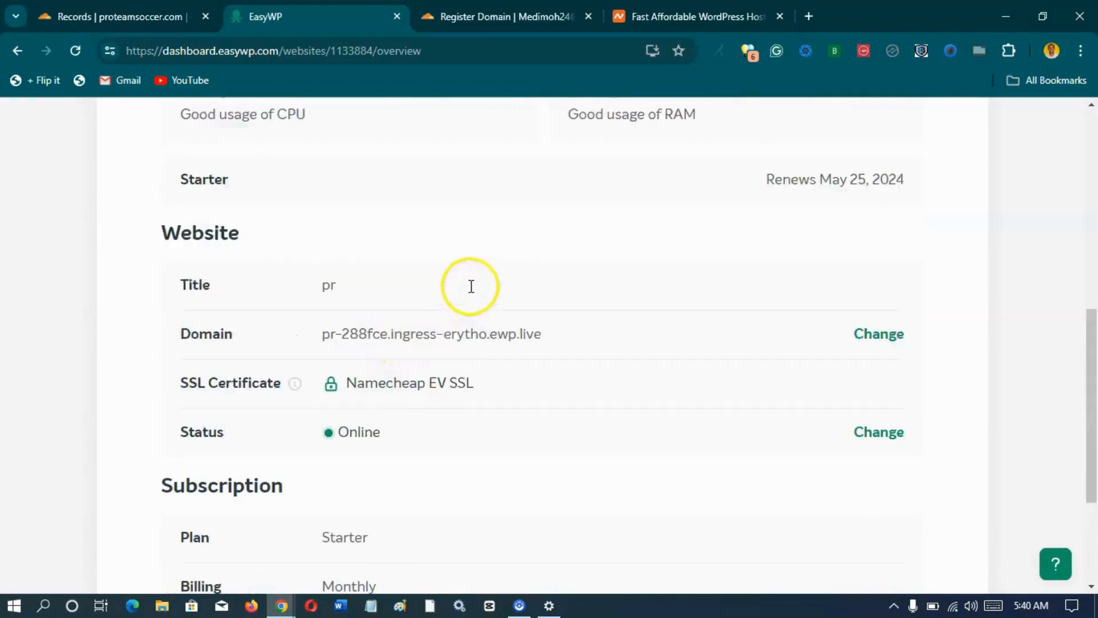
scroll(468, 288, up, 6)
scroll(467, 291, down, 5)
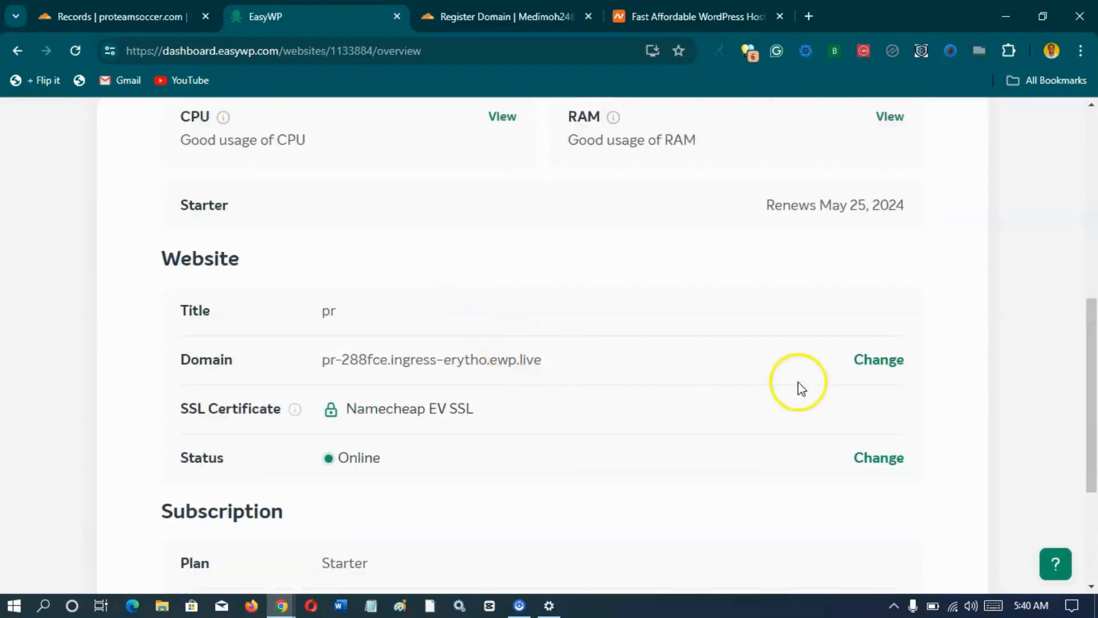
click(880, 372)
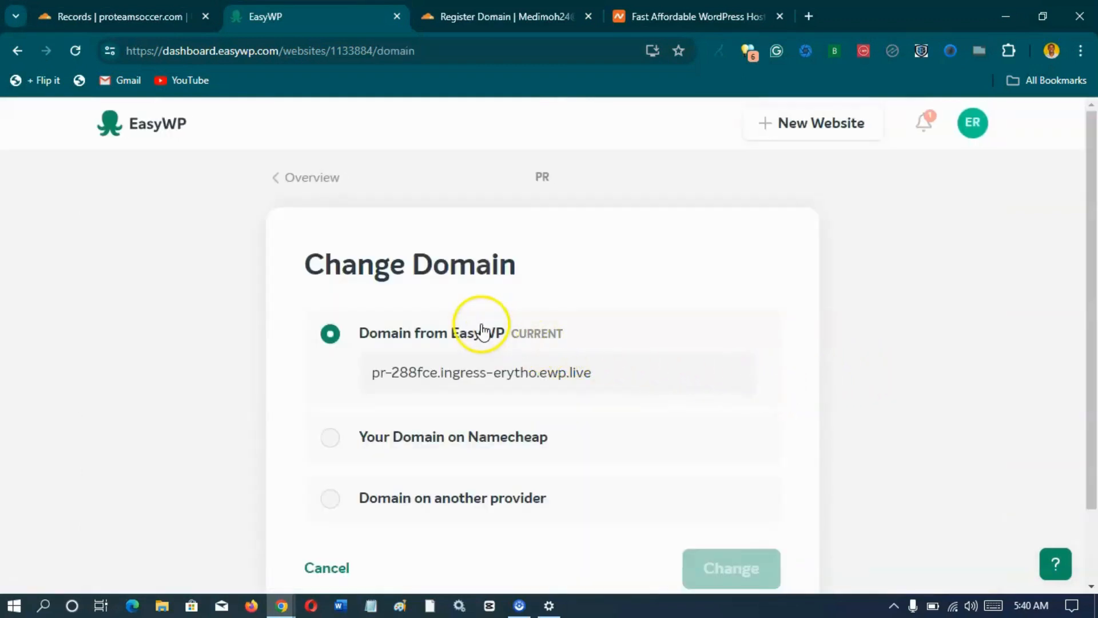
Choose a domain on another provider and enter proteamsoccer.com as the website's domain
scroll(479, 337, down, 2)
click(335, 413)
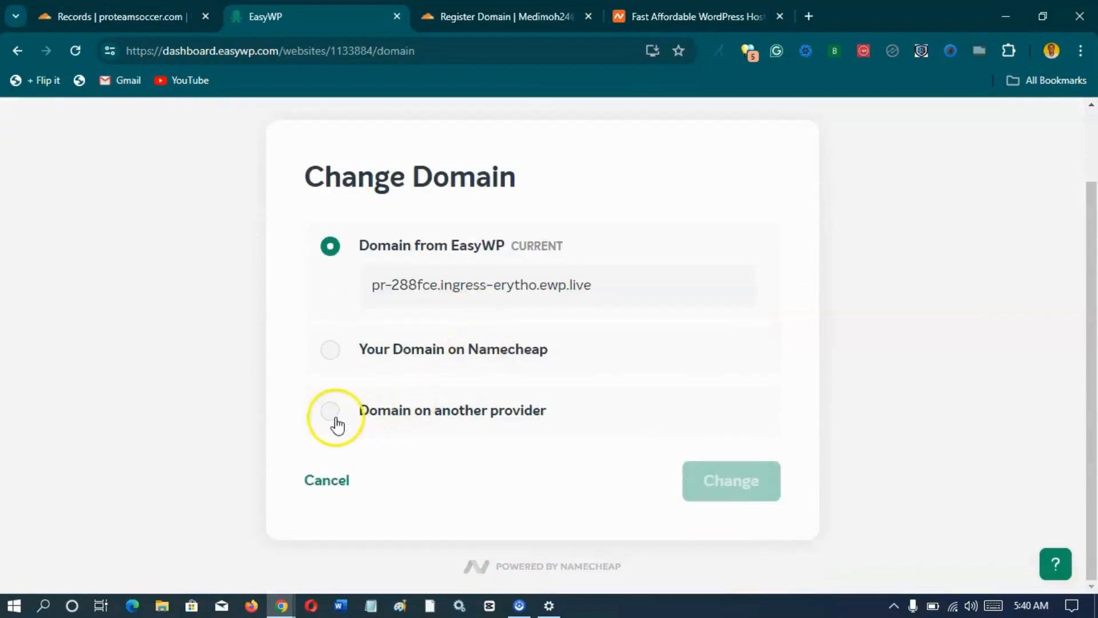
scroll(436, 373, down, 3)
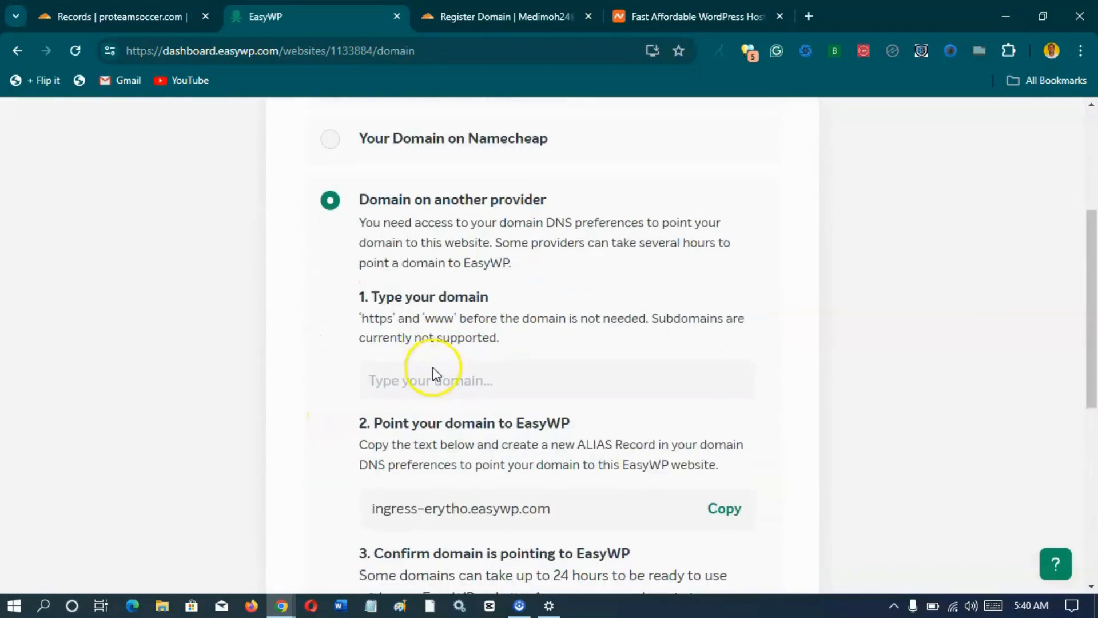
click(440, 383)
text(proteamsoc)
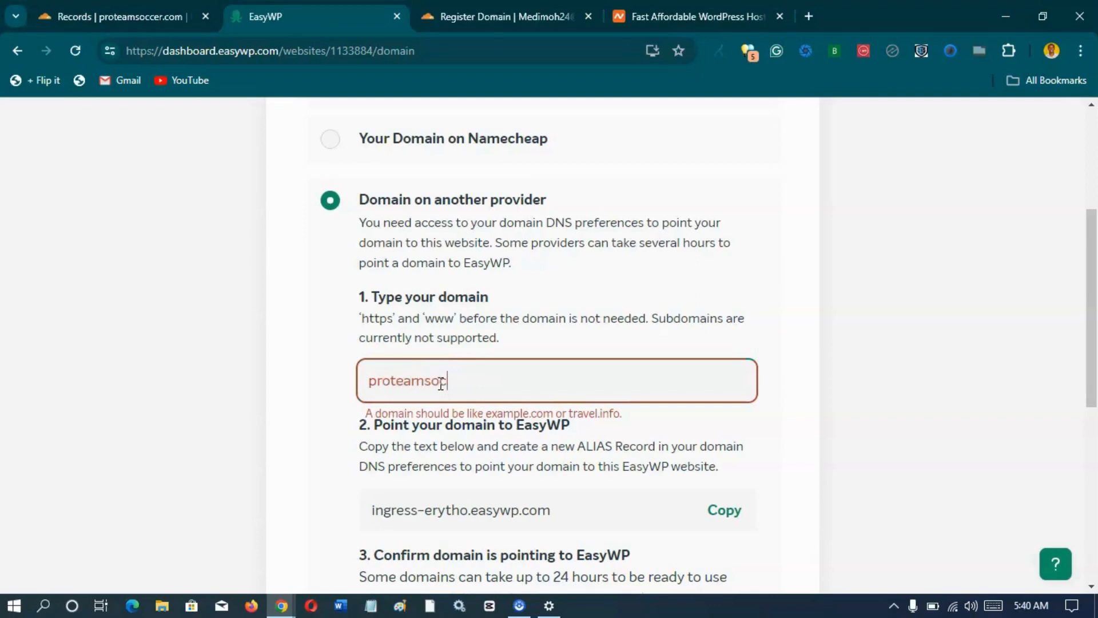
text(cer.com)
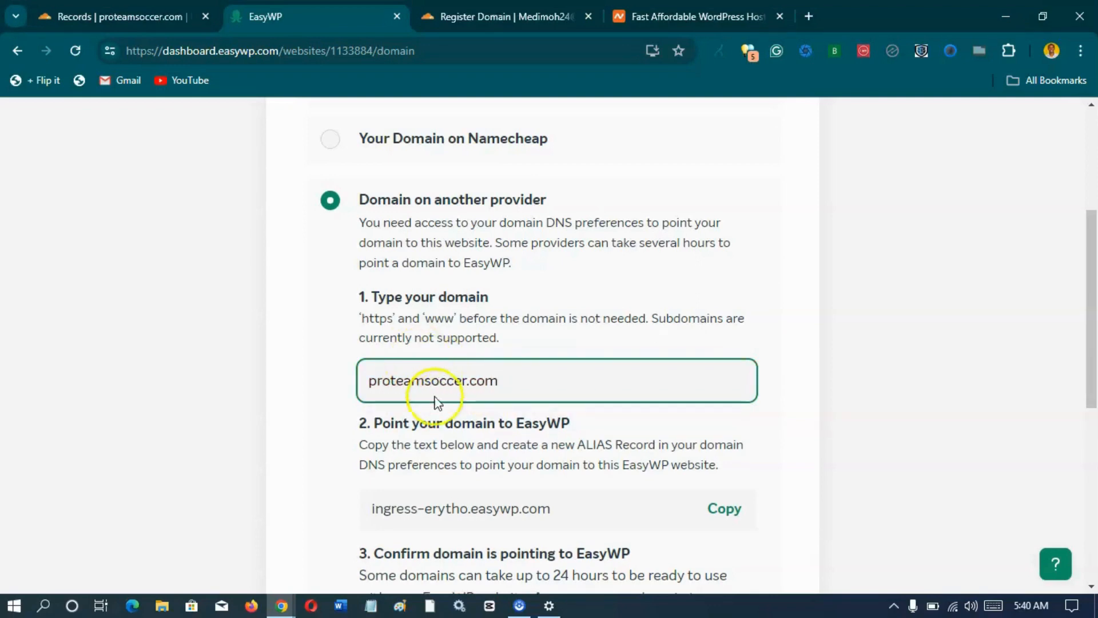
Review the instructions for pointing the domain and copy the ALIAS record target ingress-erytho.easywp.com
scroll(326, 409, down, 3)
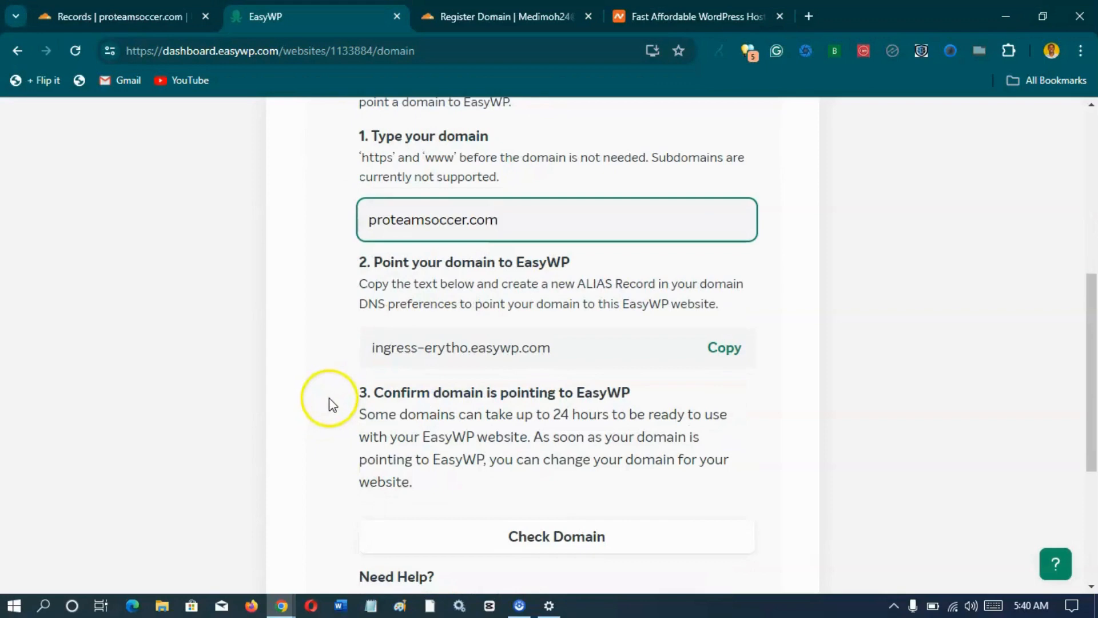
scroll(328, 404, up, 2)
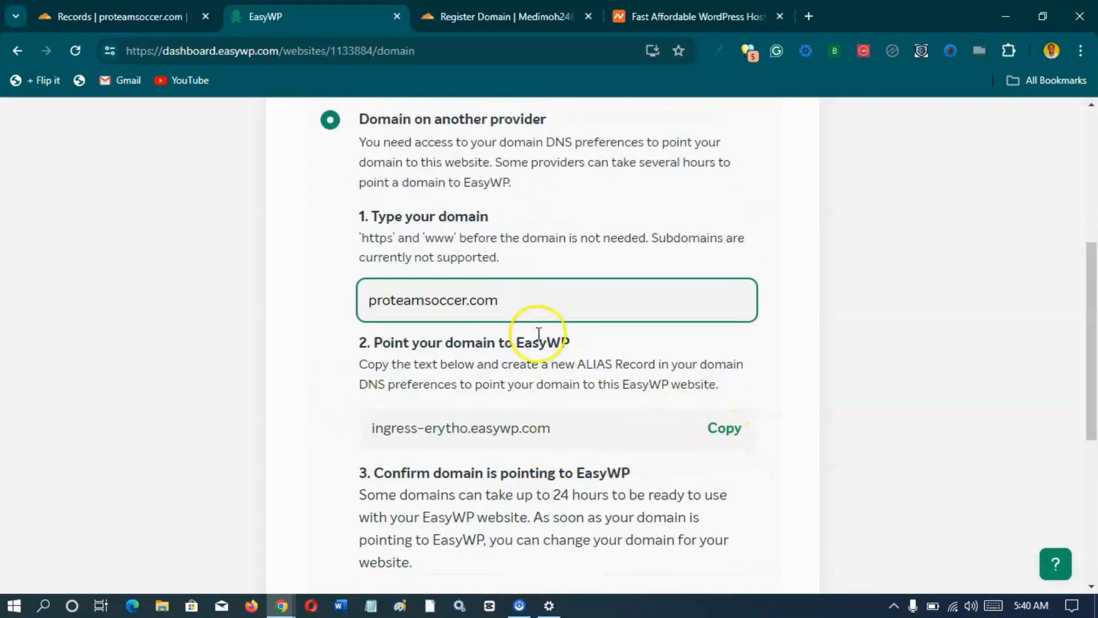
scroll(374, 348, down, 1)
scroll(375, 348, down, 1)
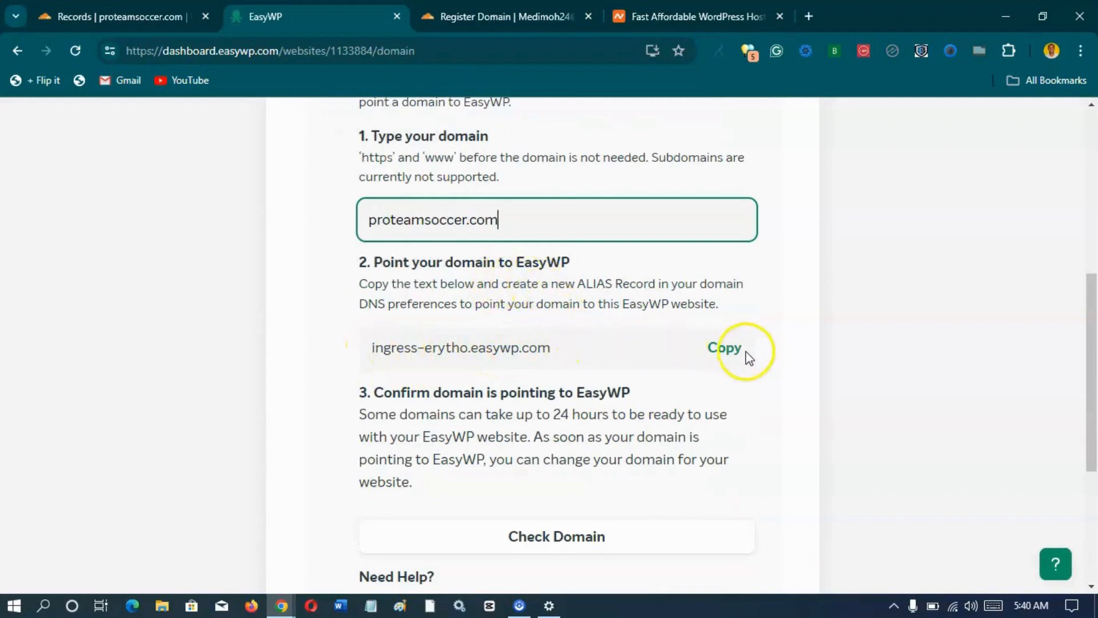
scroll(640, 356, down, 2)
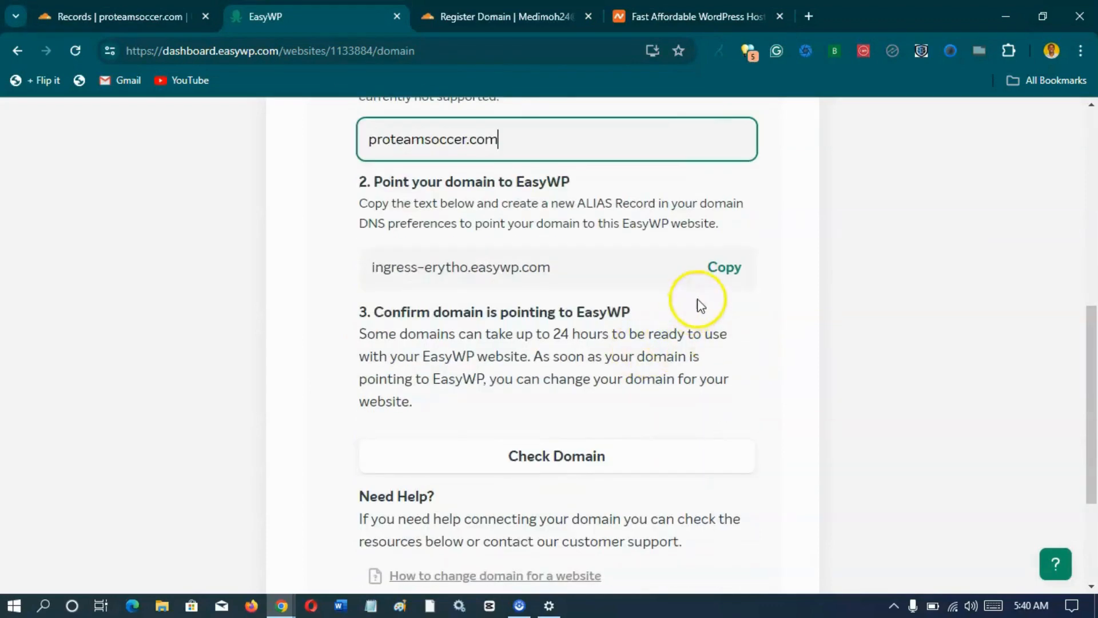
click(722, 278)
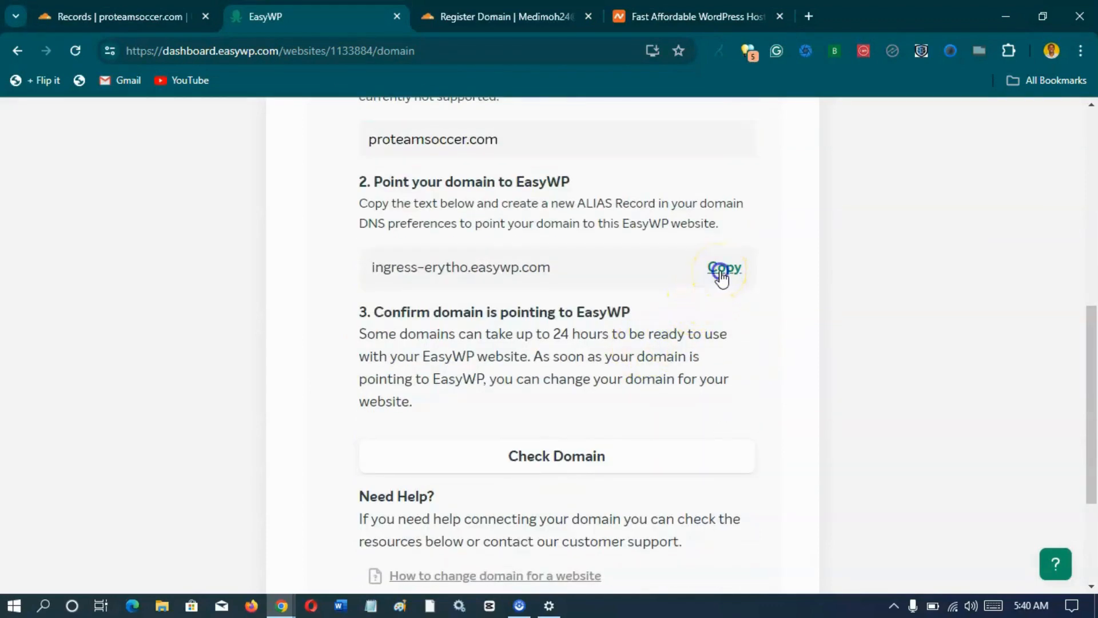
Switch to Cloudflare's DNS records for proteamsoccer.com and start a new record with @ as its name
click(120, 16)
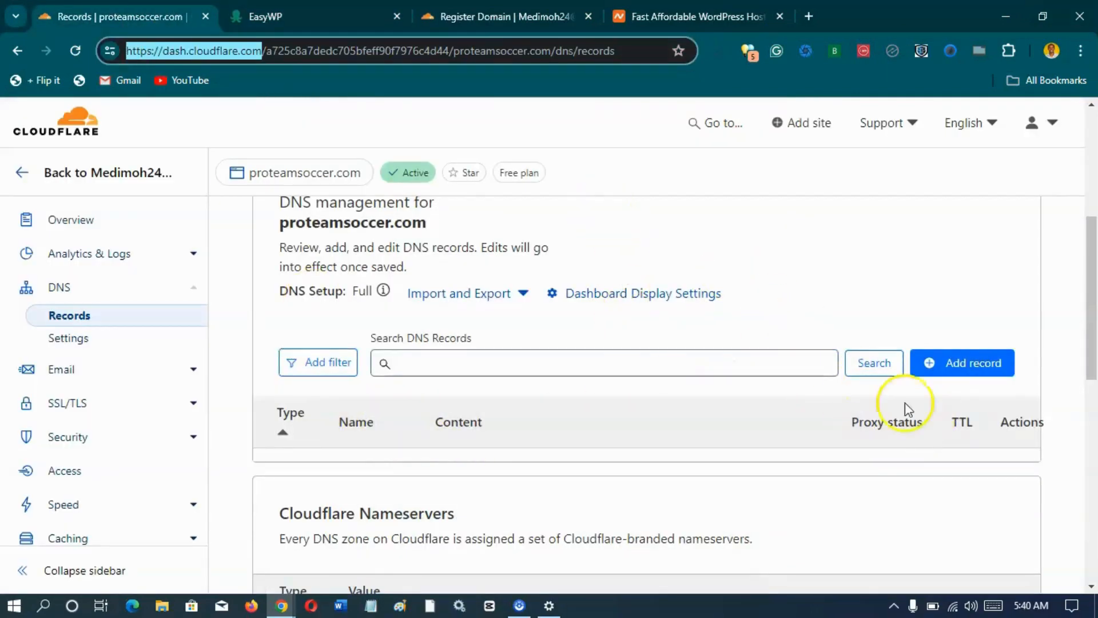
click(931, 362)
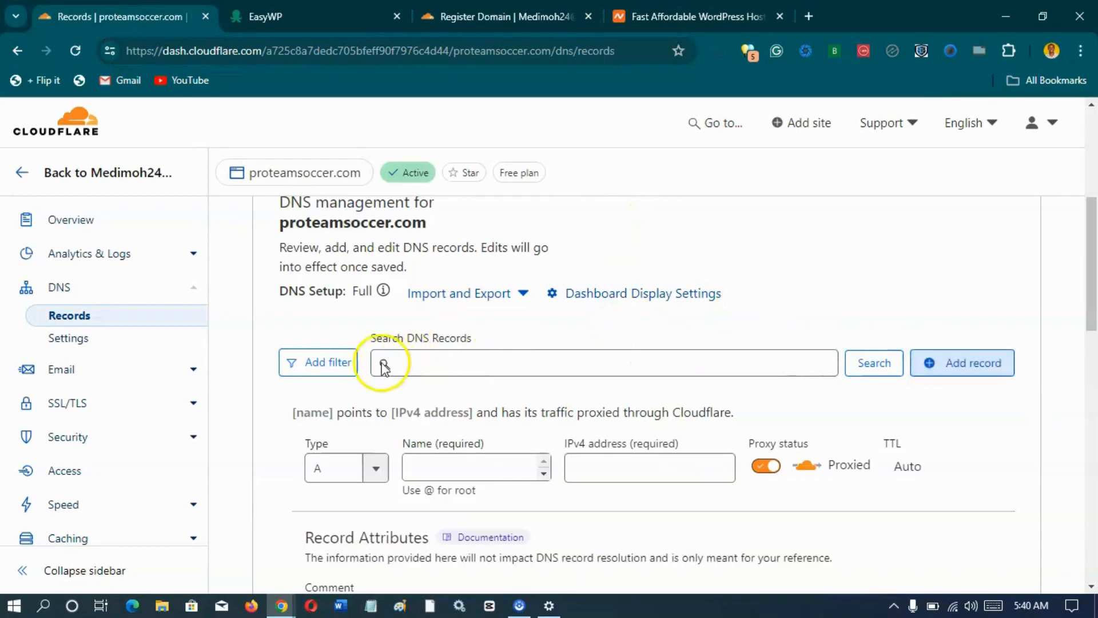
scroll(377, 366, down, 3)
click(460, 307)
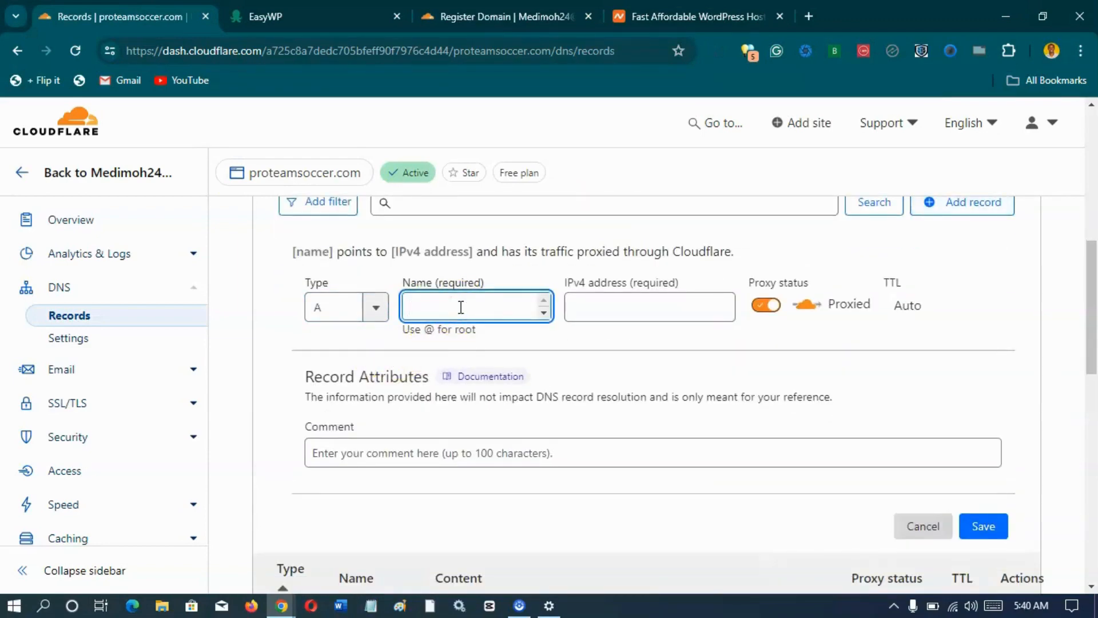
text(@)
click(610, 311)
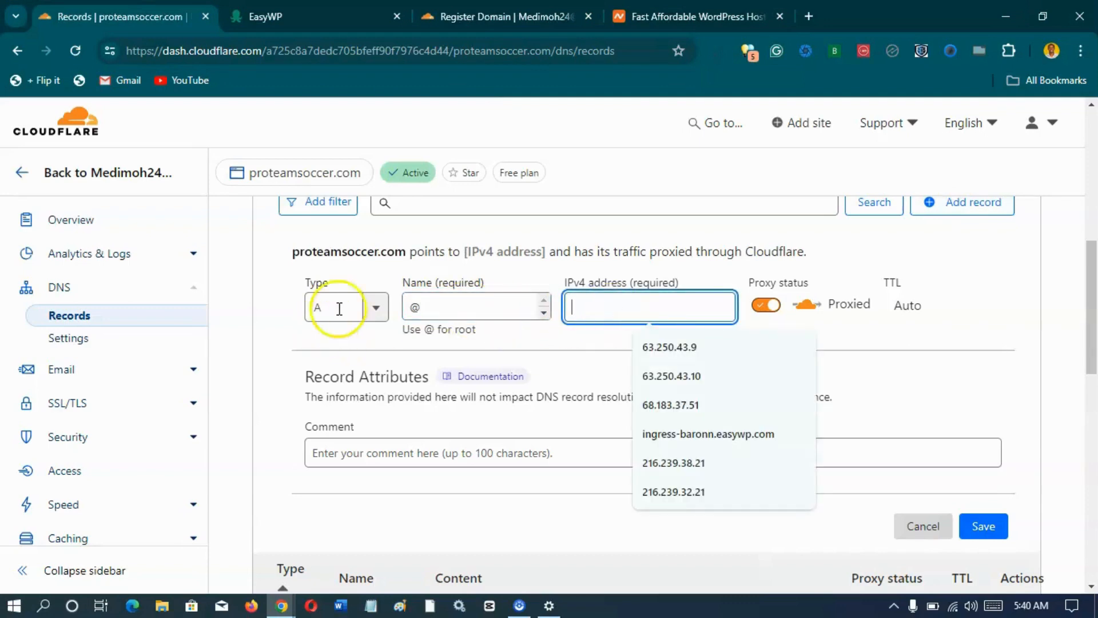
Make the new DNS record a CNAME and paste ingress-erytho.easywp.com as its target
click(369, 309)
scroll(350, 376, down, 1)
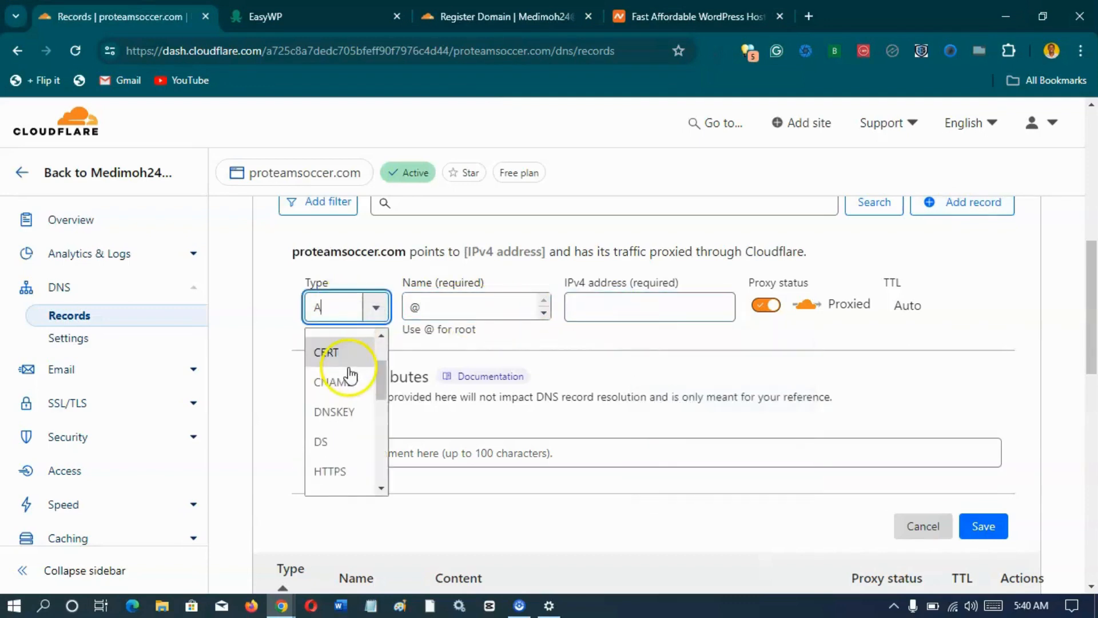
click(348, 380)
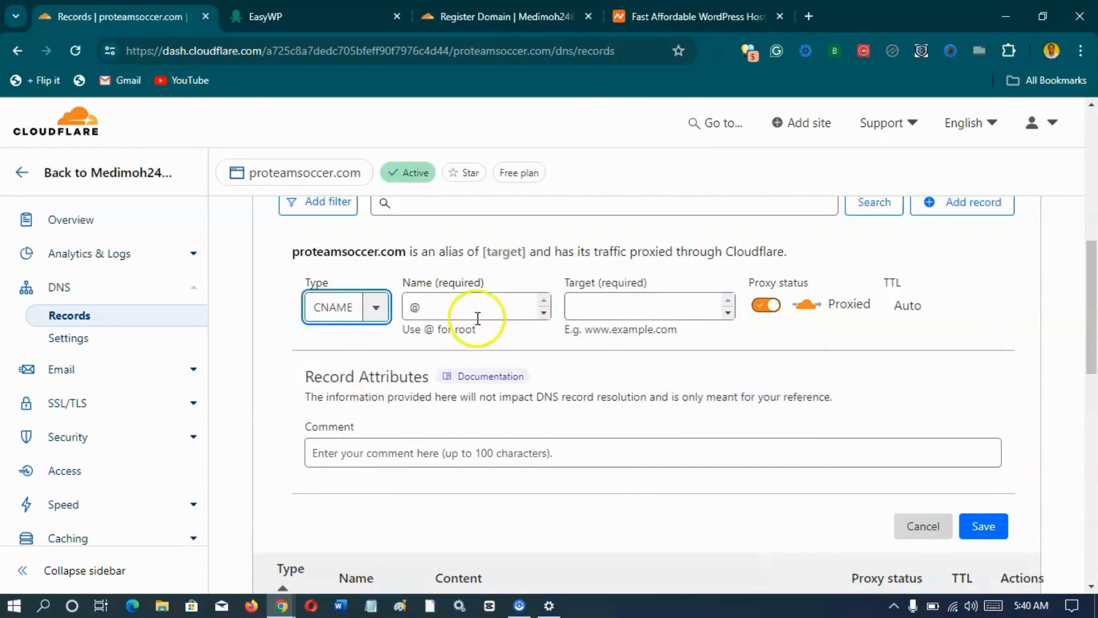
click(478, 304)
click(634, 299)
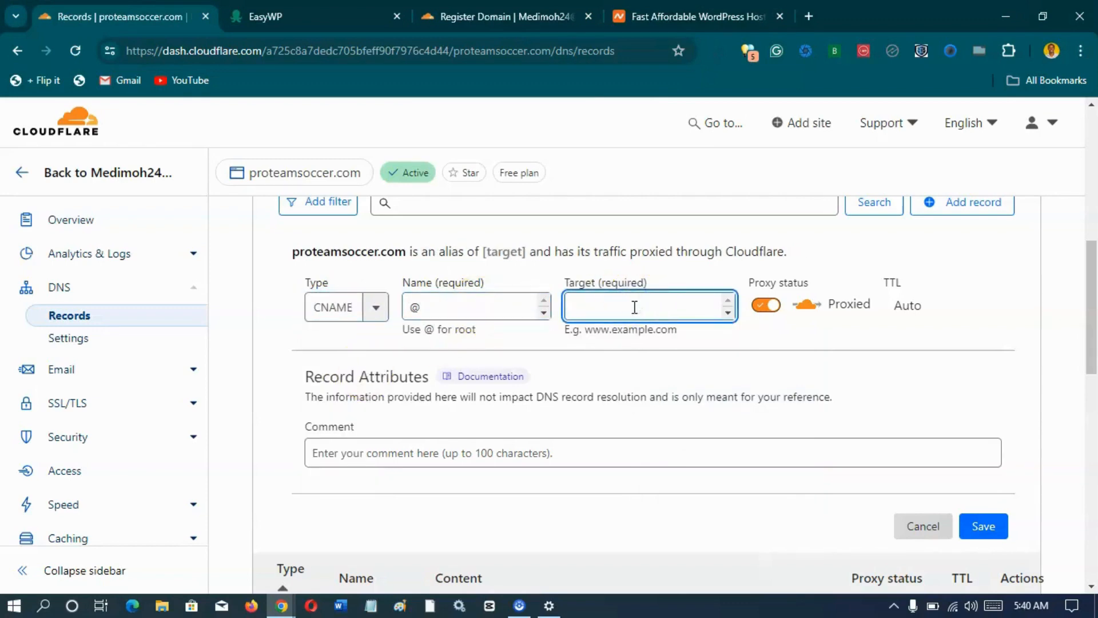
key(ctrl+v)
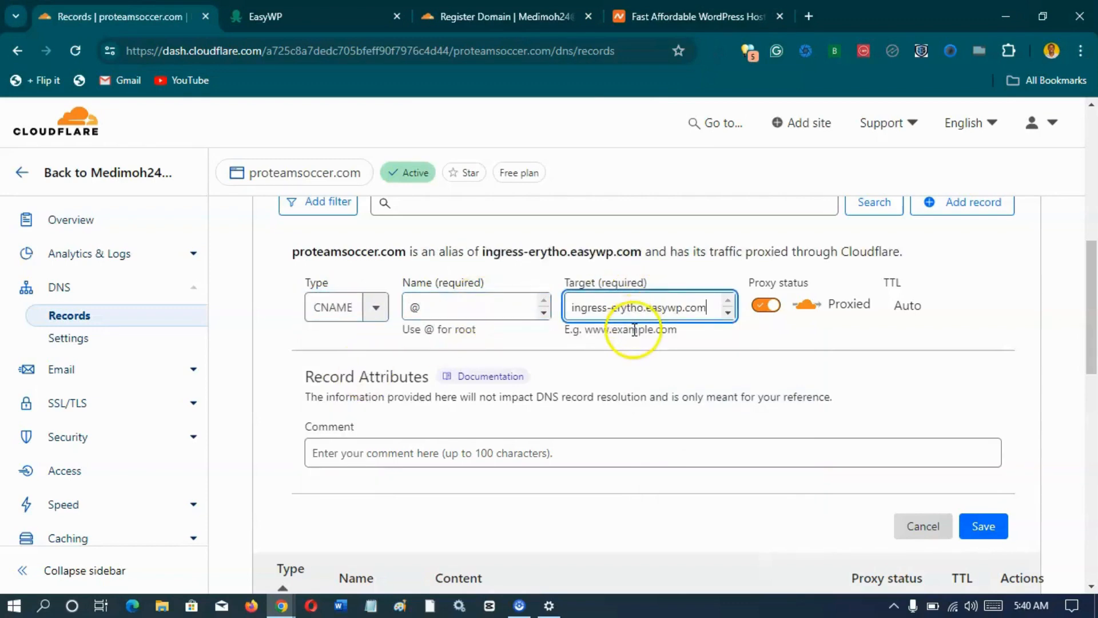
Set the CNAME record's proxy status to DNS only and save the record
click(766, 306)
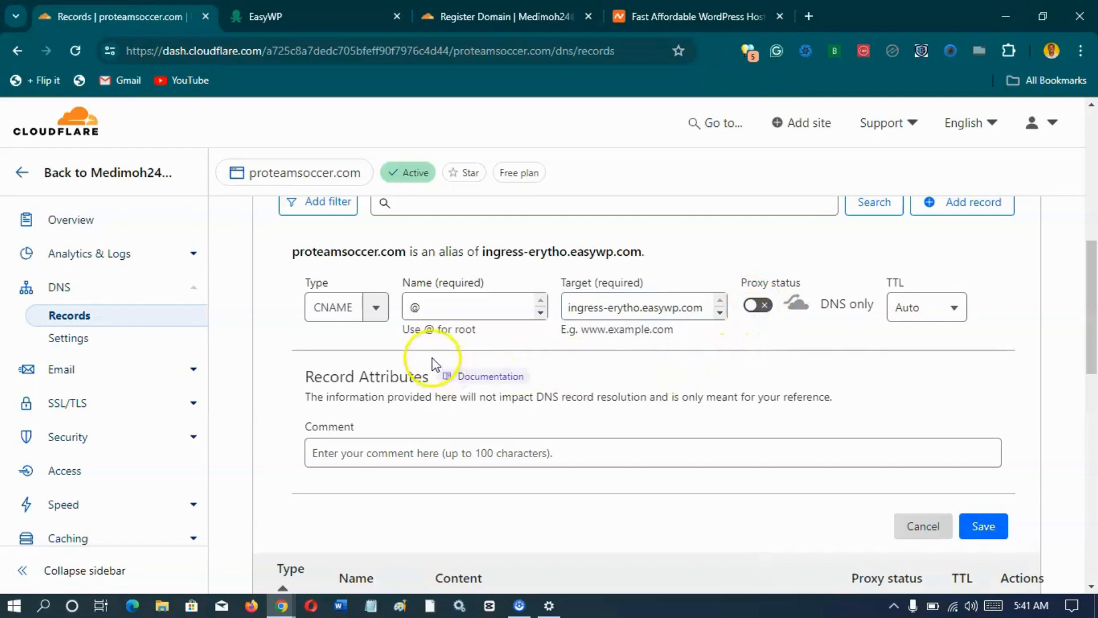
scroll(595, 360, down, 1)
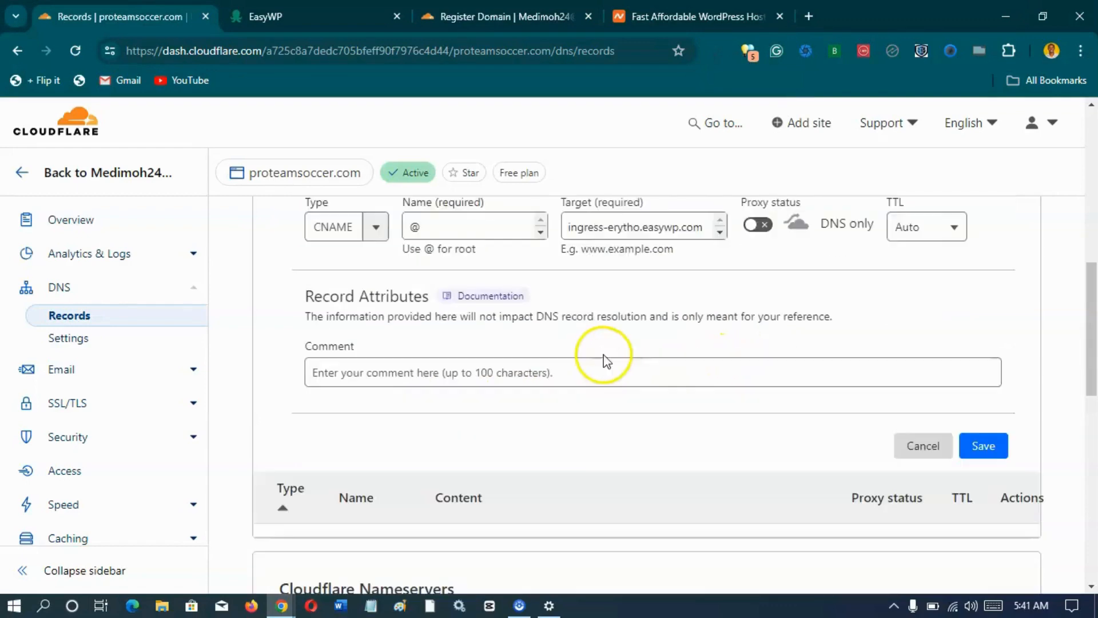
scroll(603, 360, up, 1)
scroll(863, 435, down, 1)
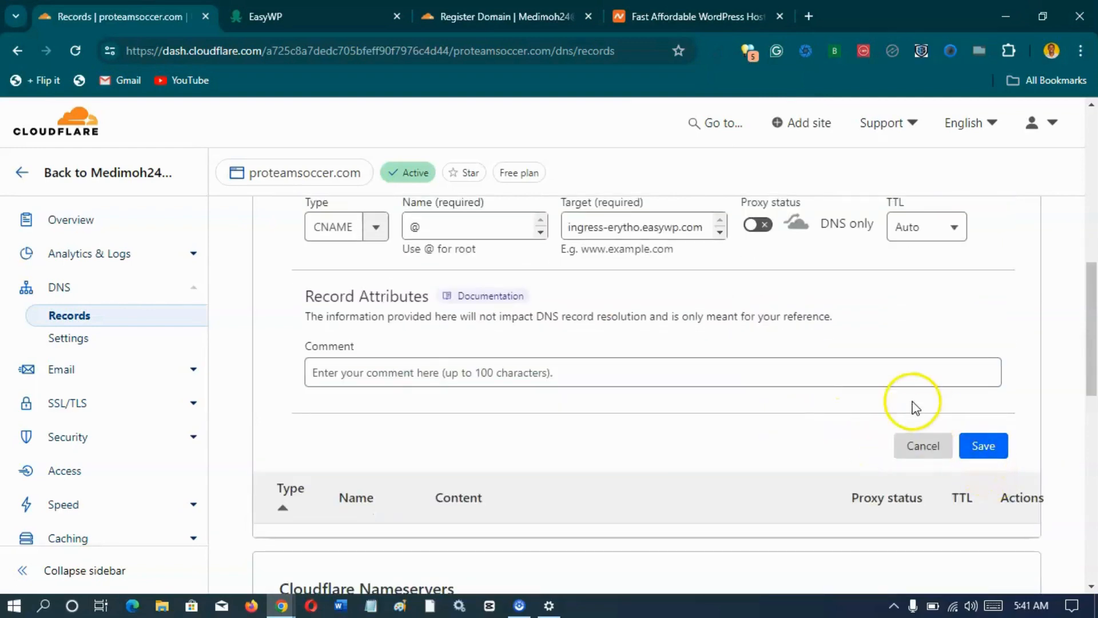
click(998, 447)
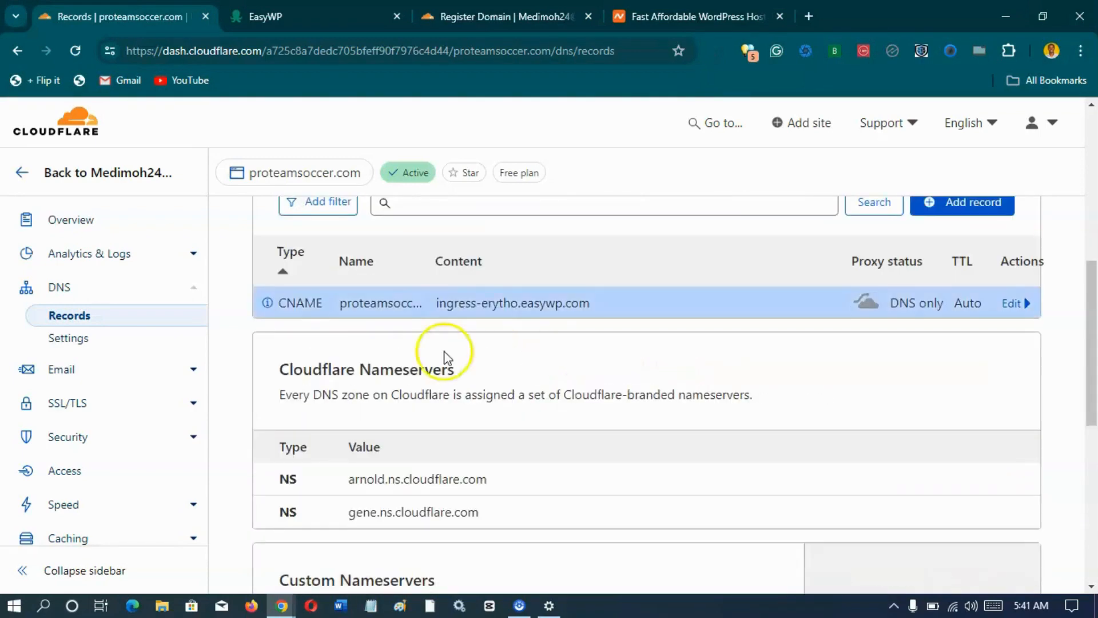
scroll(520, 321, up, 1)
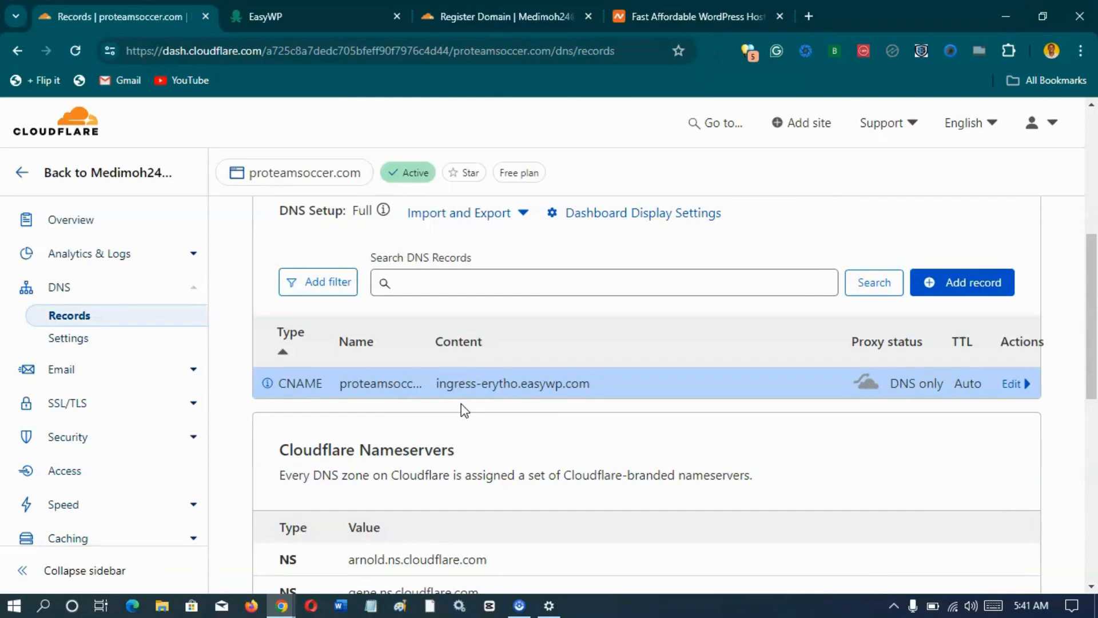
Return to EasyWP, check that proteamsoccer.com points to it, and apply the domain change
click(377, 20)
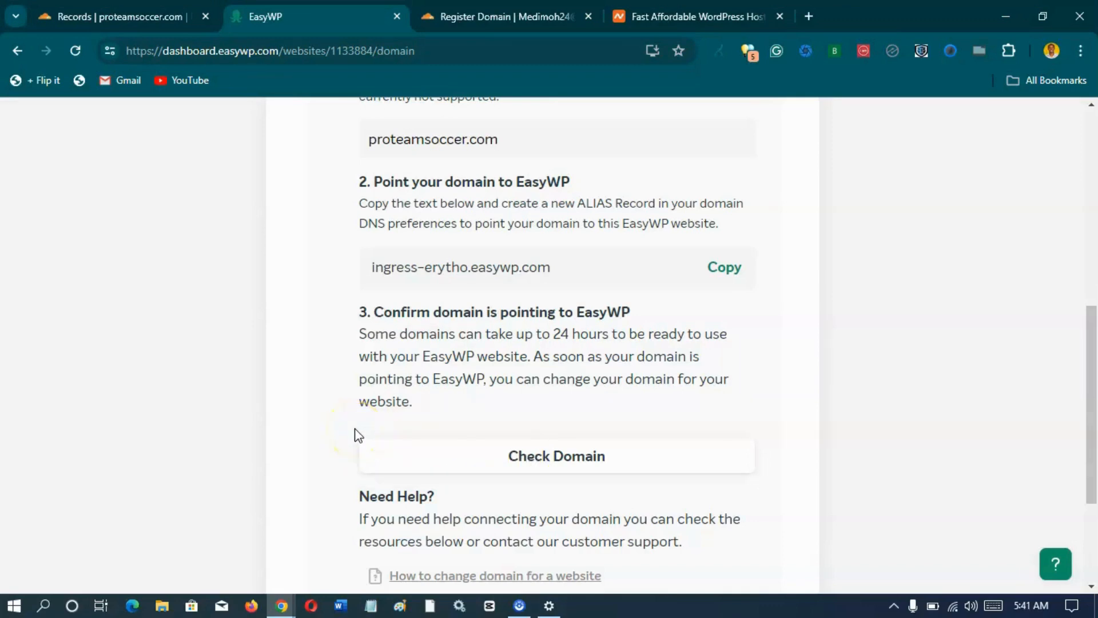
click(107, 19)
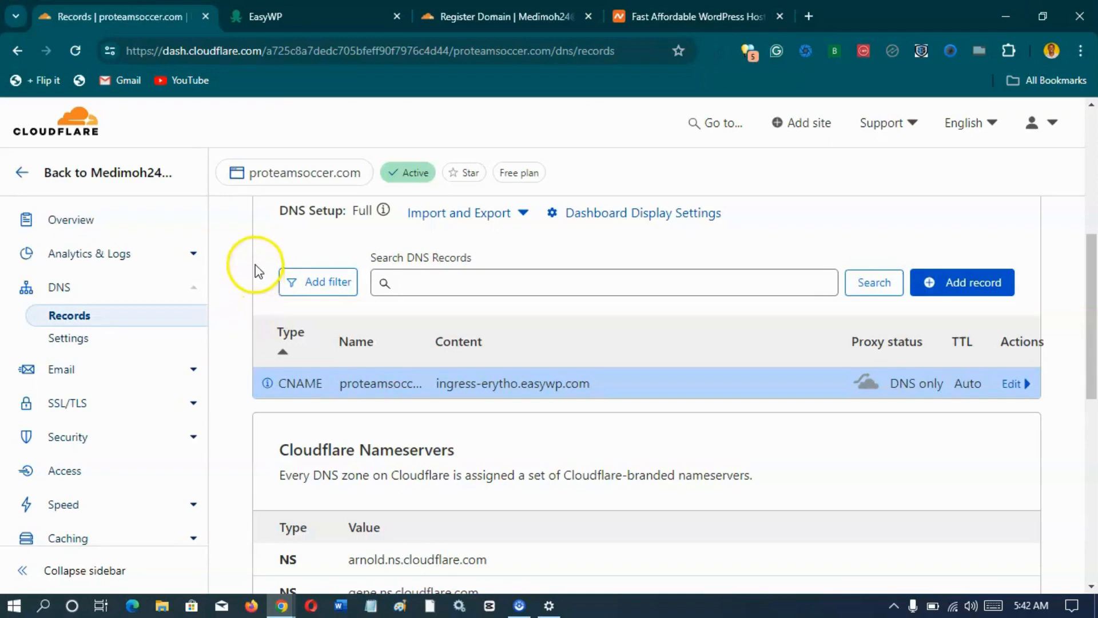
click(303, 12)
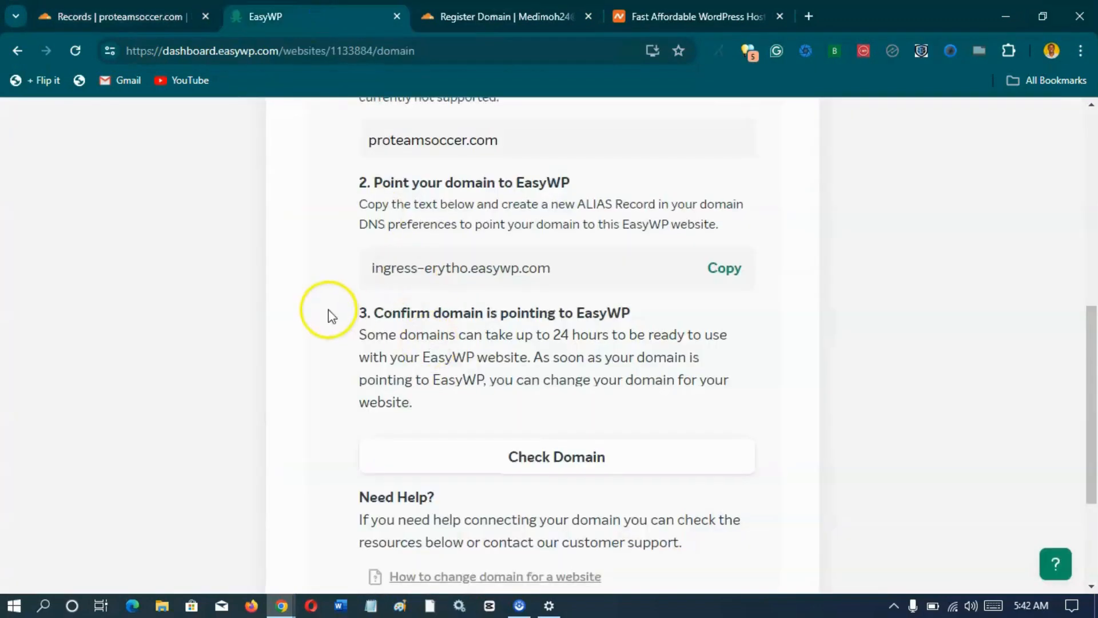
scroll(326, 315, up, 4)
scroll(327, 320, down, 5)
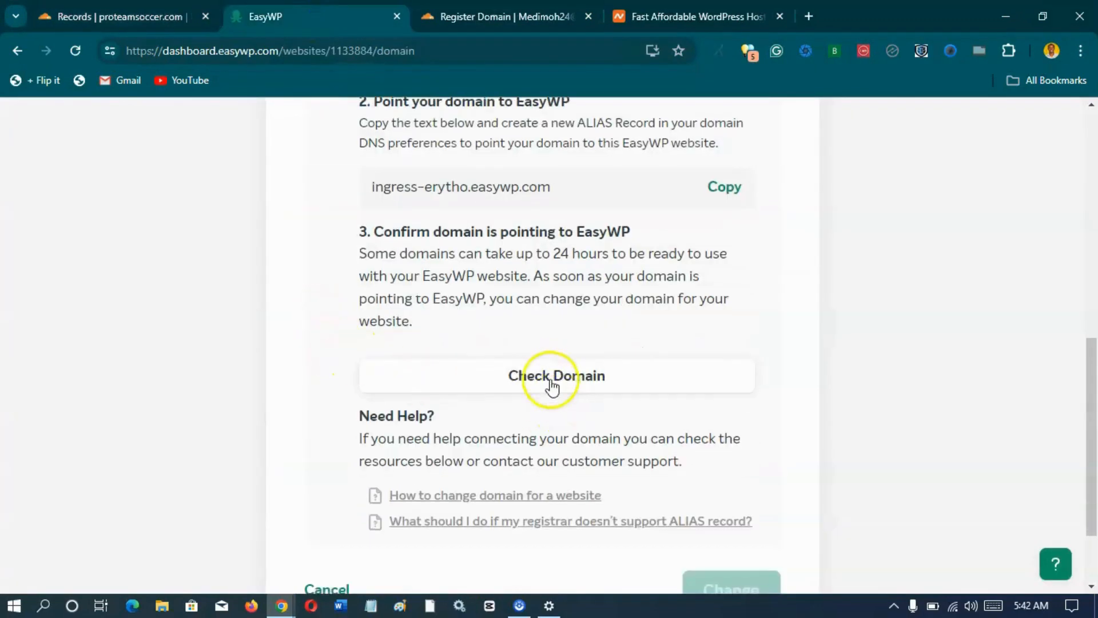
click(544, 375)
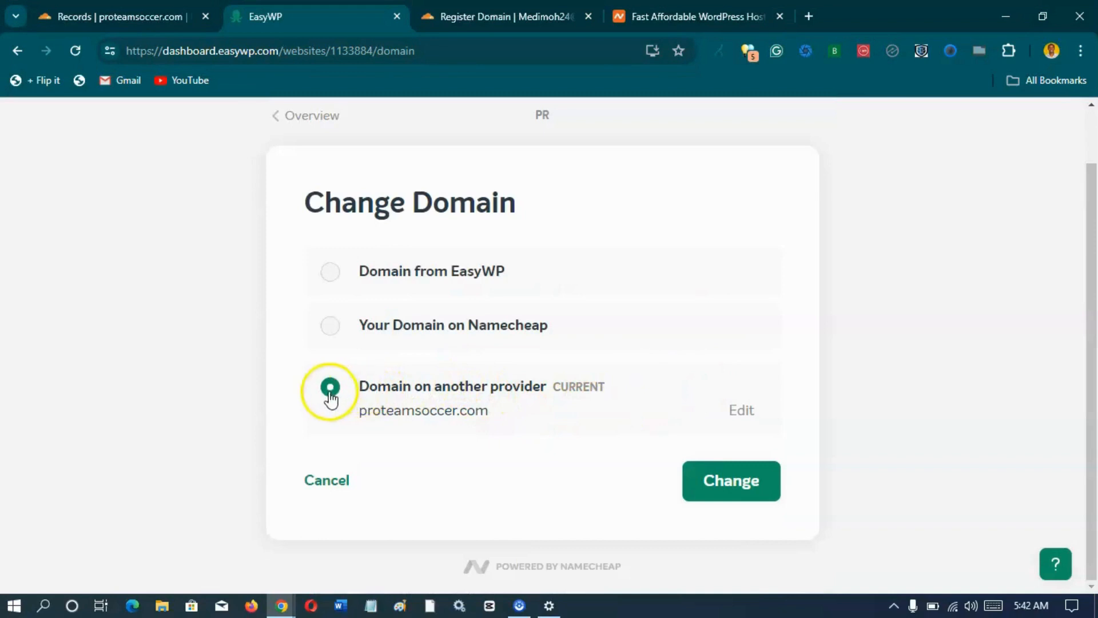
click(732, 493)
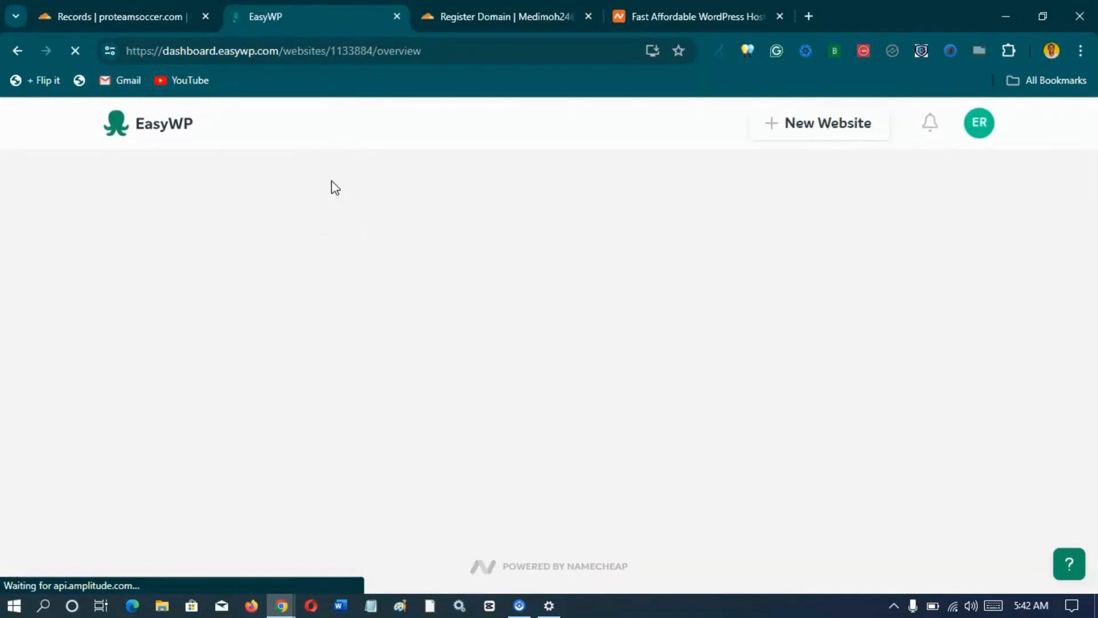
Review the pr website's overview in EasyWP, including its domain, SSL certificate and status, and reload the page to check them again
scroll(258, 306, down, 3)
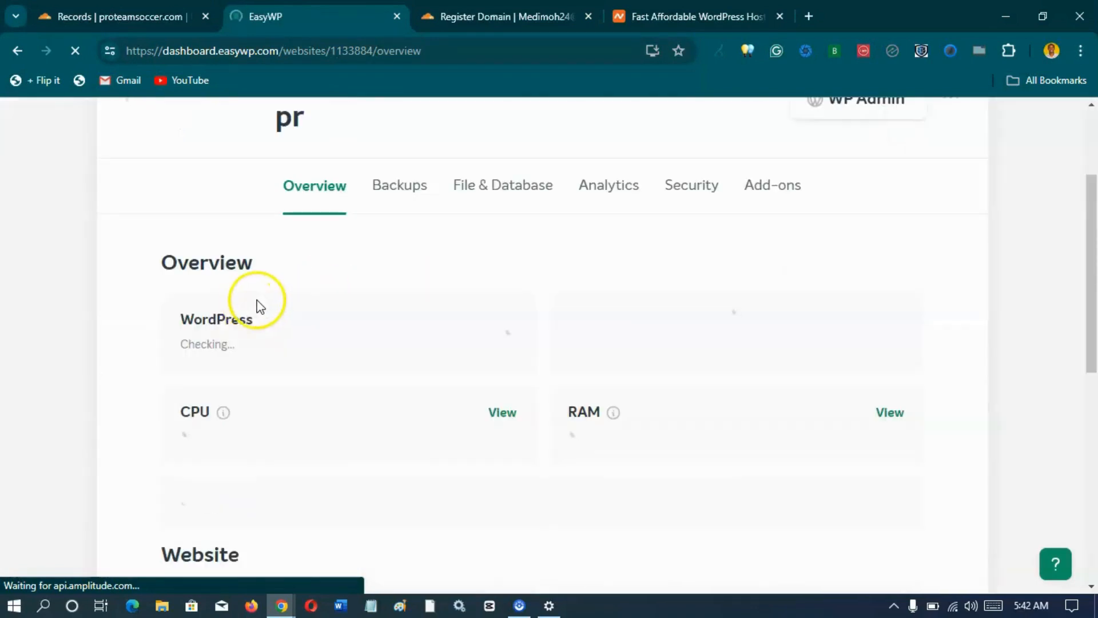
scroll(262, 296, up, 2)
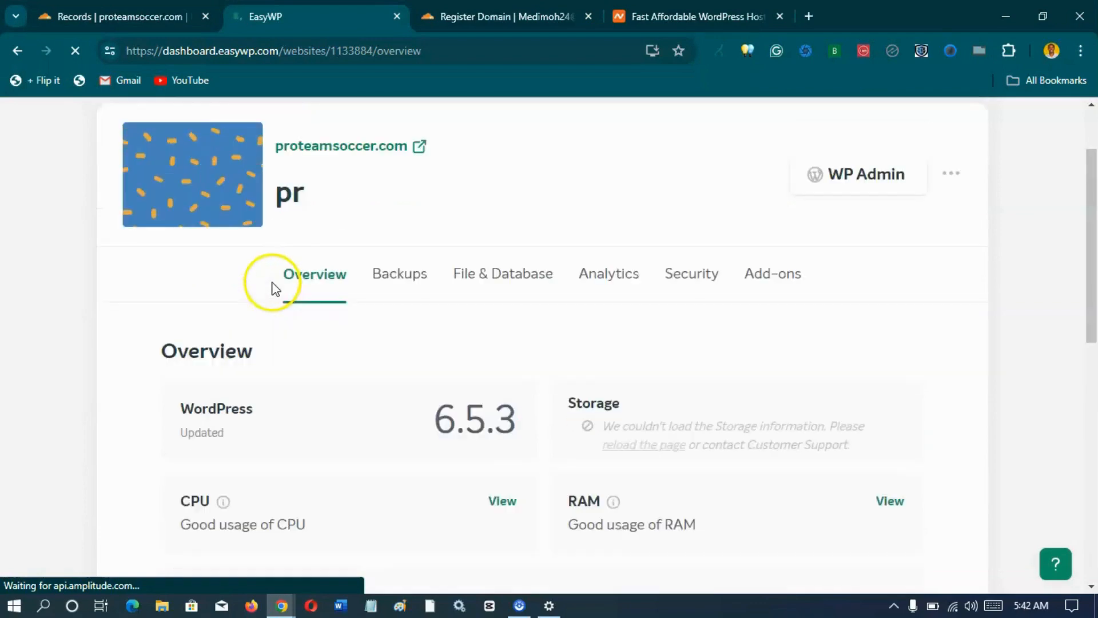
scroll(289, 265, up, 2)
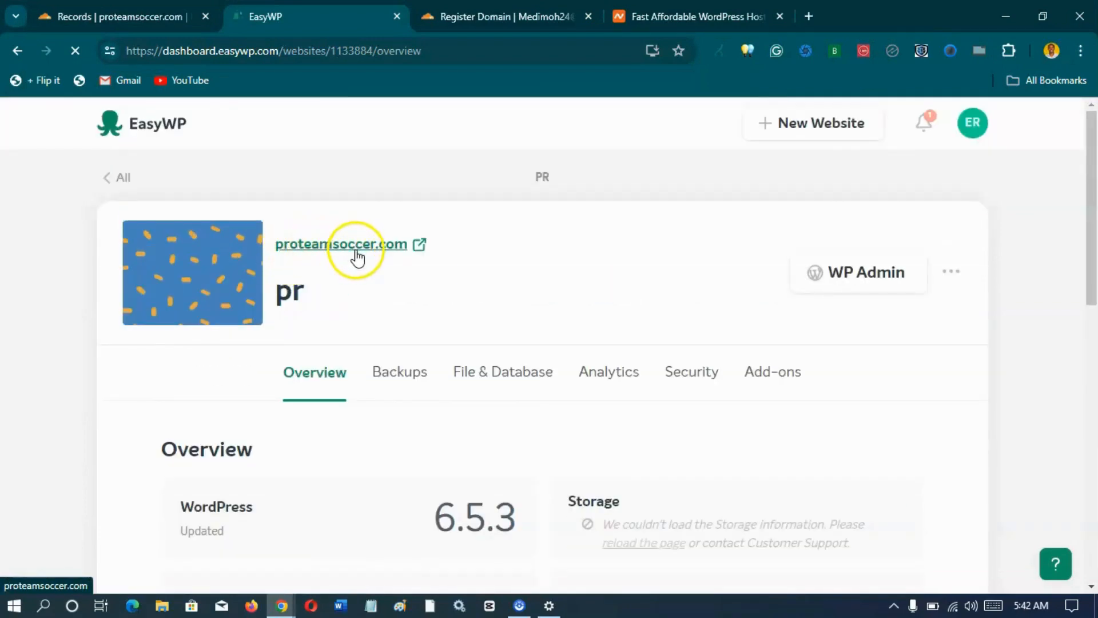
scroll(669, 320, down, 1)
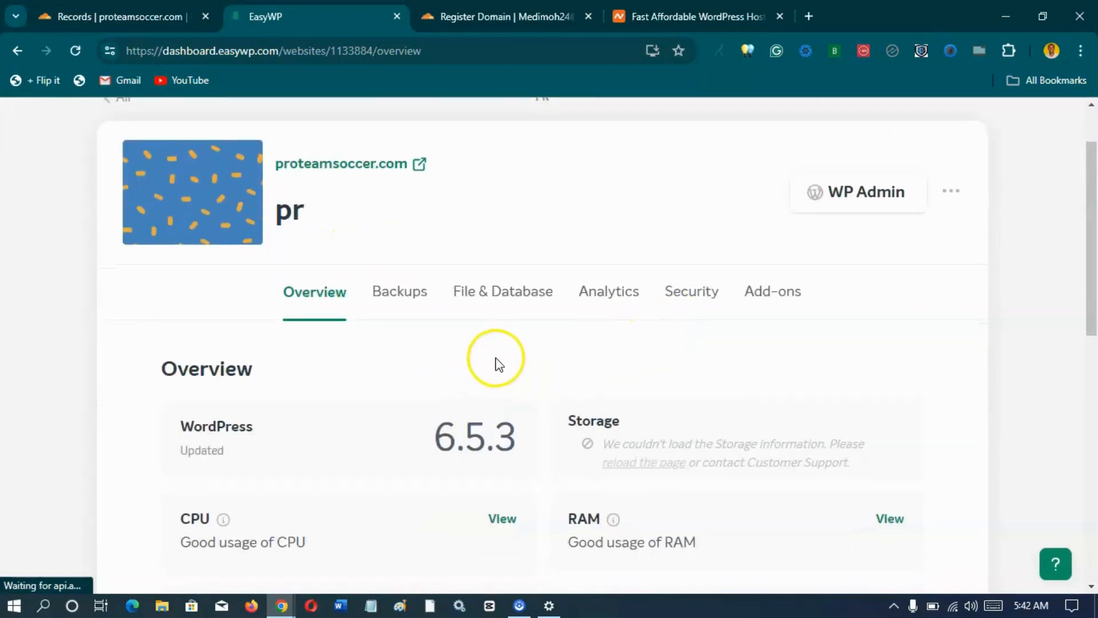
scroll(440, 327, up, 1)
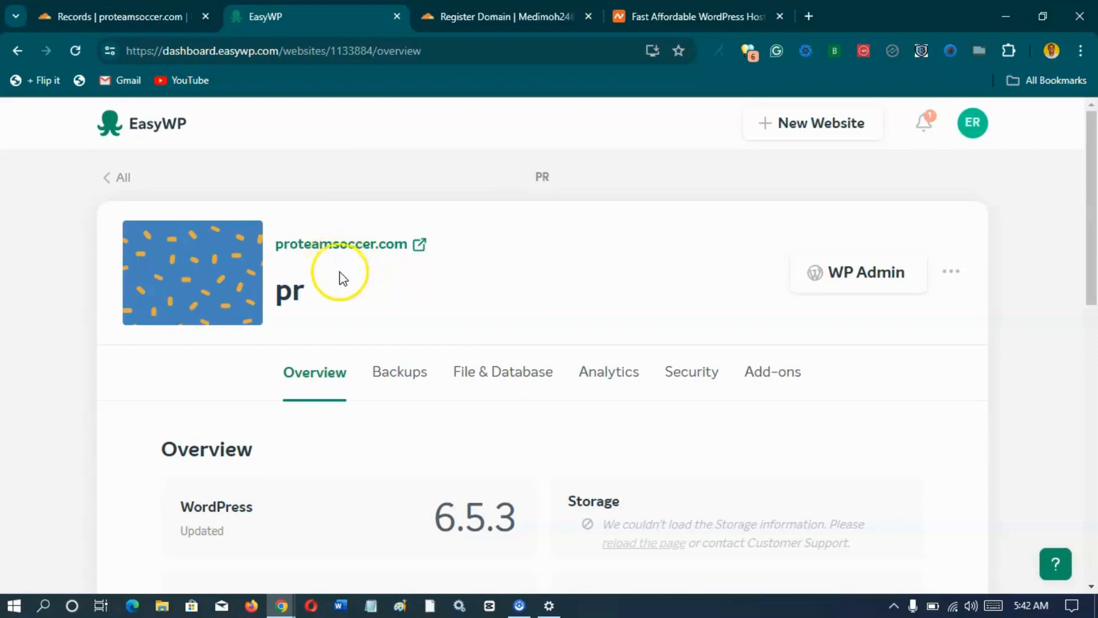
scroll(194, 392, down, 5)
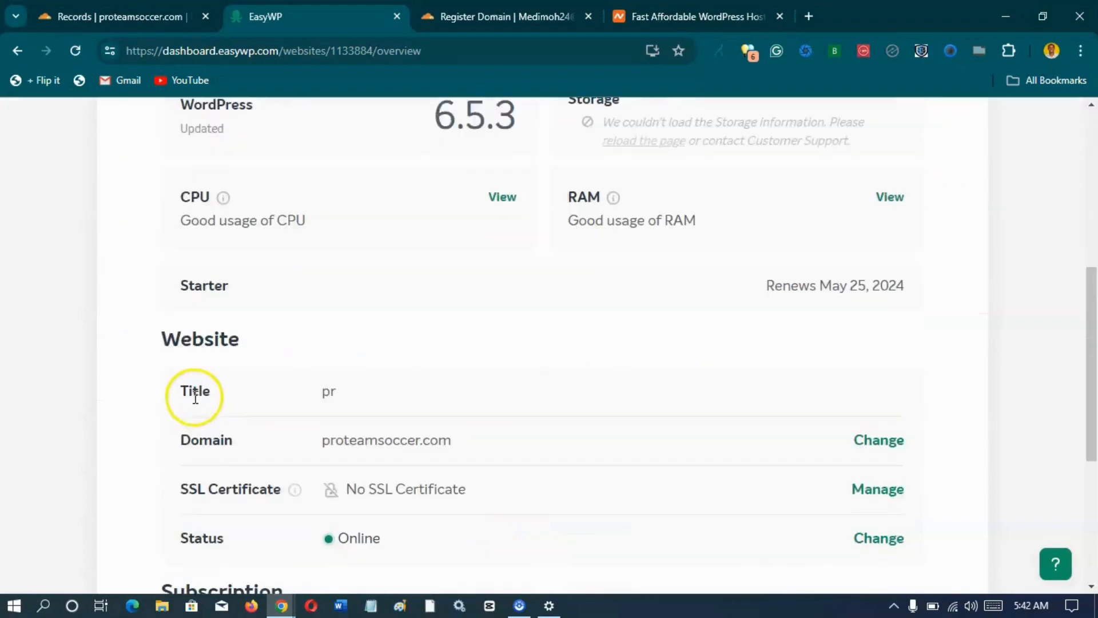
scroll(198, 400, down, 4)
scroll(200, 411, up, 10)
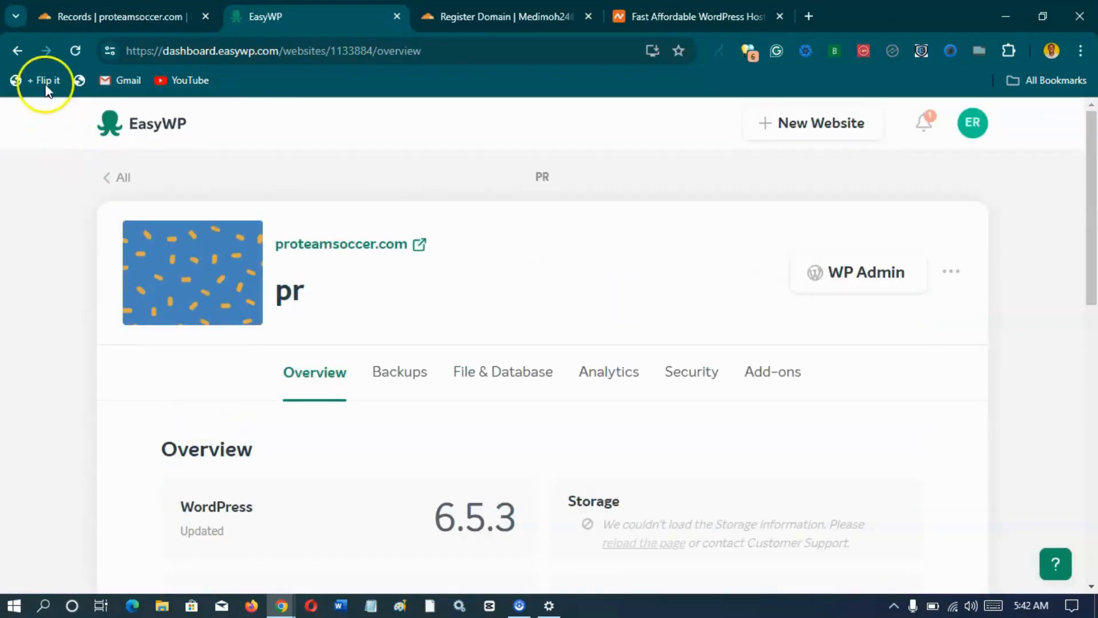
click(72, 52)
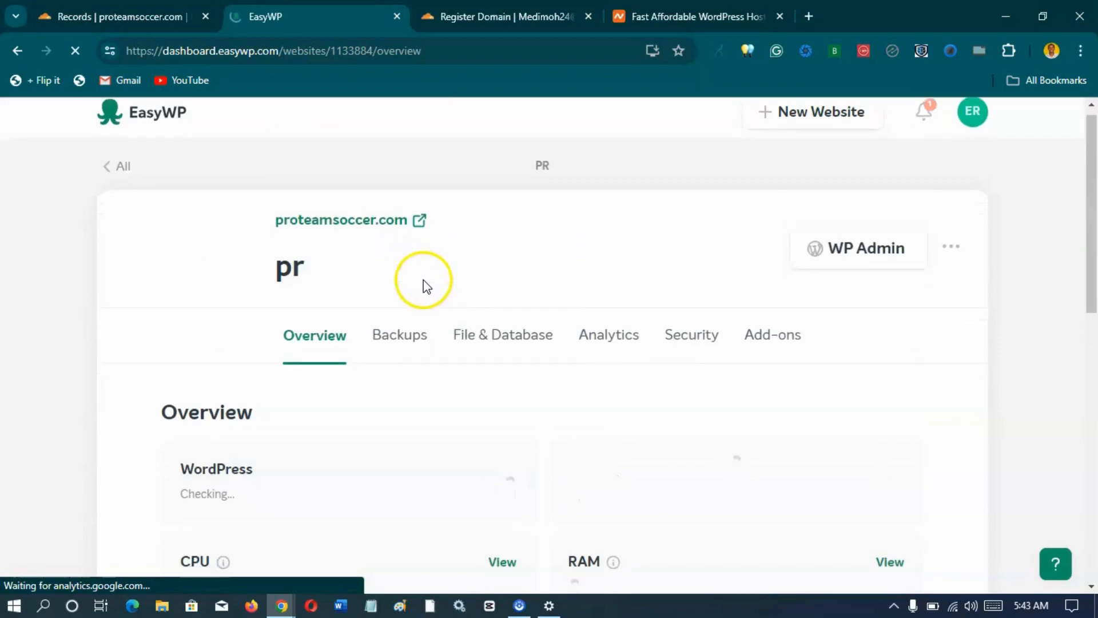
scroll(452, 297, down, 10)
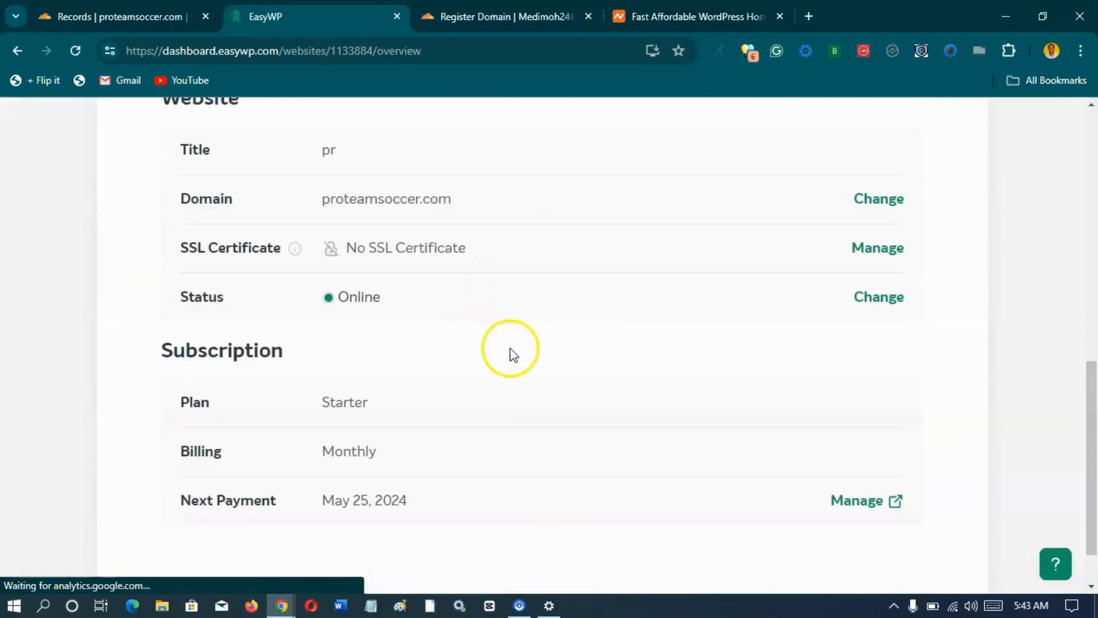
scroll(538, 351, up, 10)
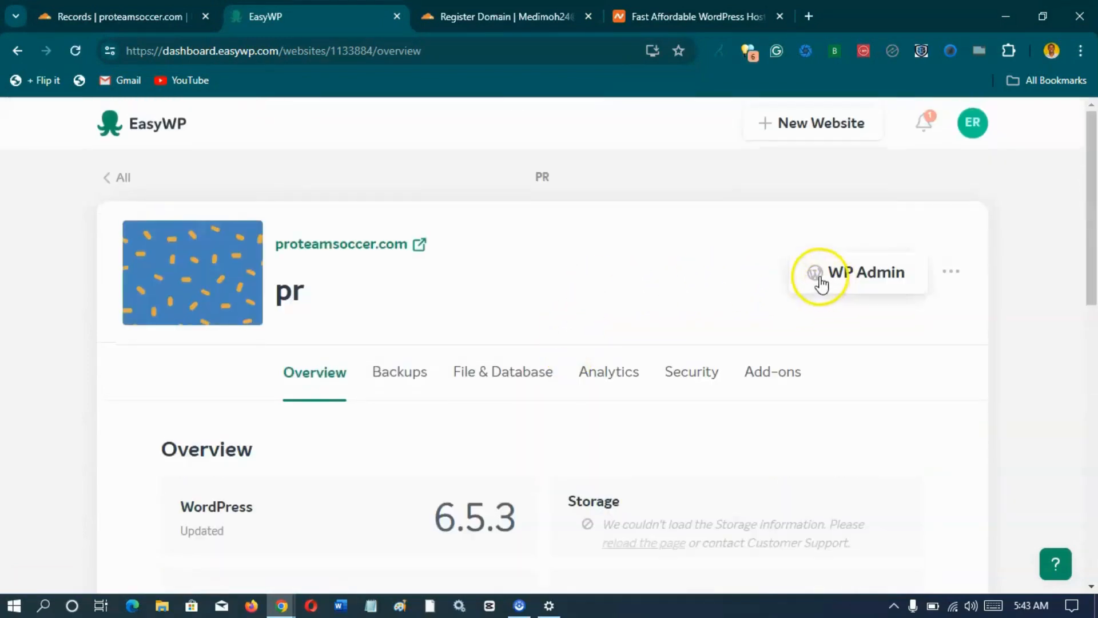
Open the pr website's WordPress admin and examine the dashboard and the protocol in its address
click(822, 281)
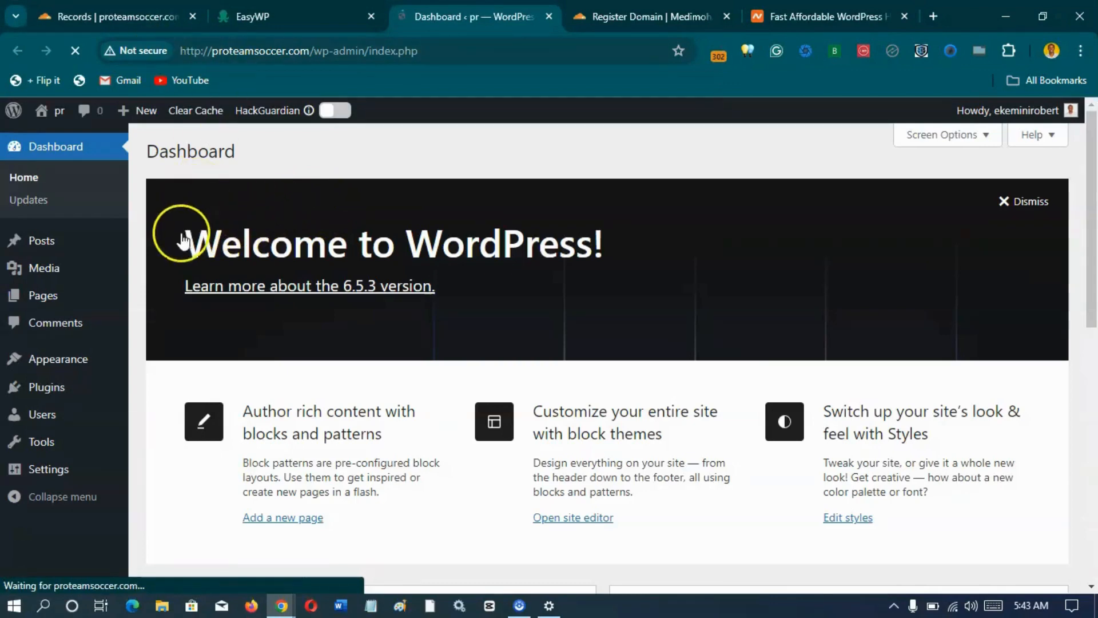
scroll(172, 257, down, 10)
scroll(170, 267, down, 1)
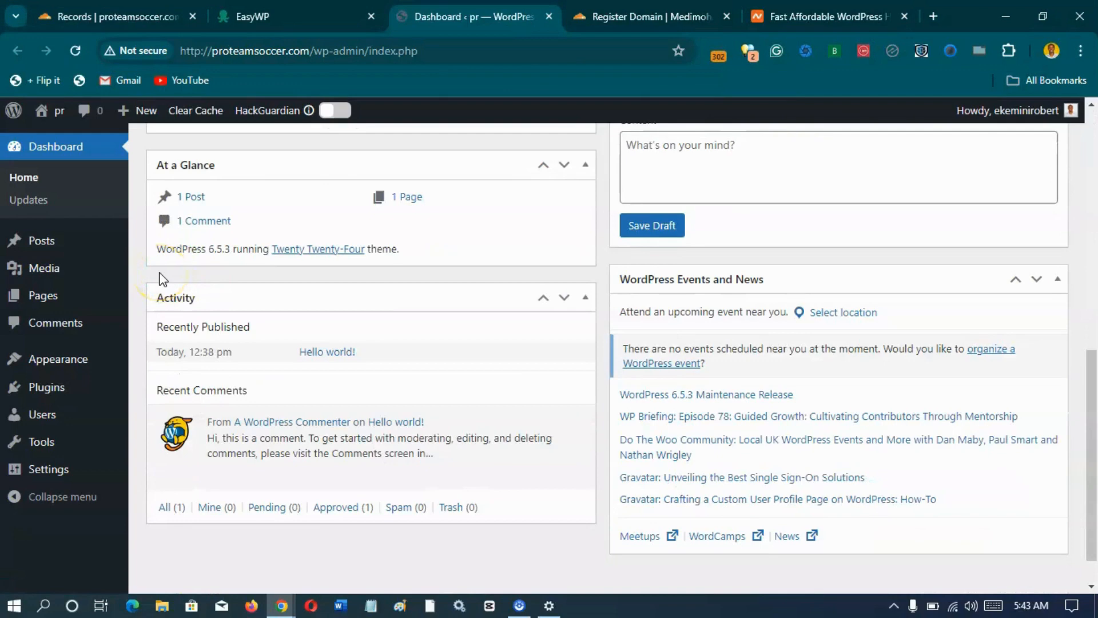
scroll(139, 272, down, 1)
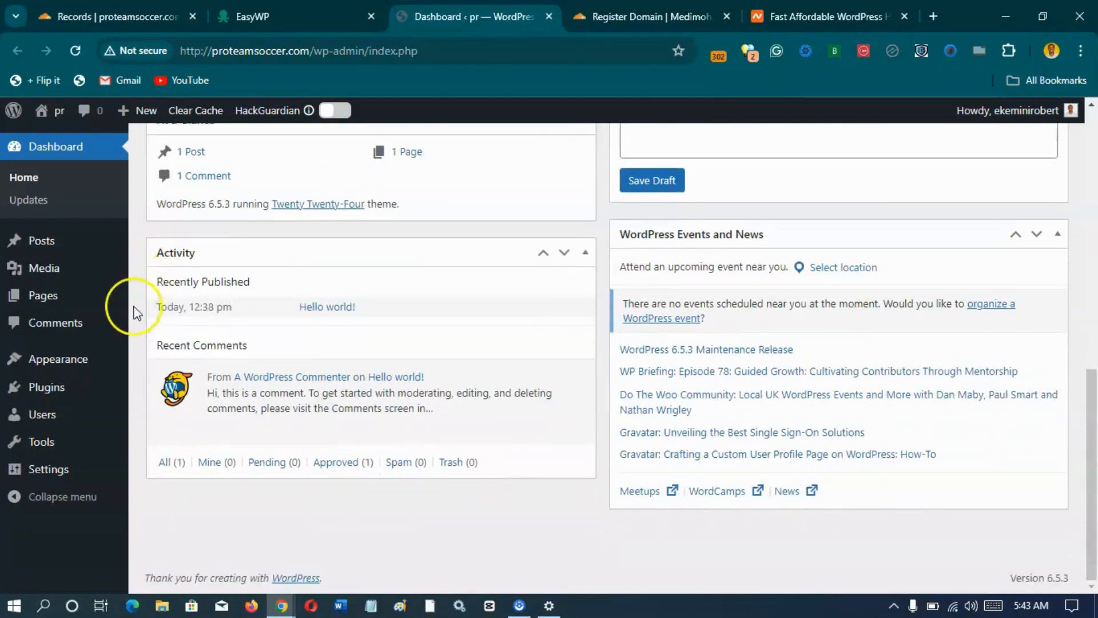
scroll(159, 338, up, 12)
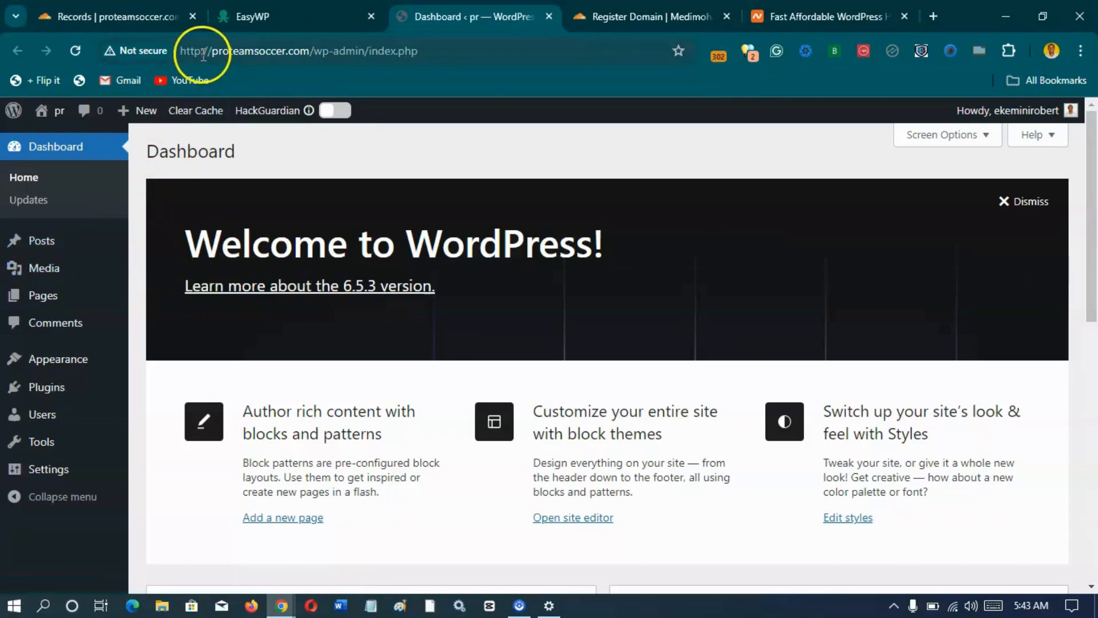
drag(202, 52, 182, 53)
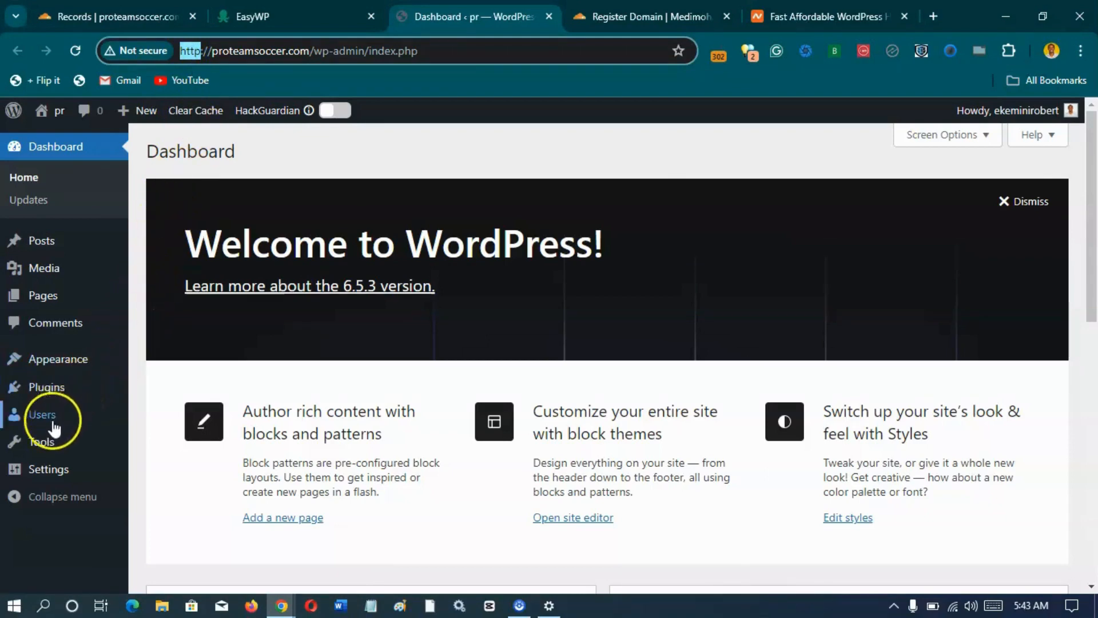
mouse_move(46, 456)
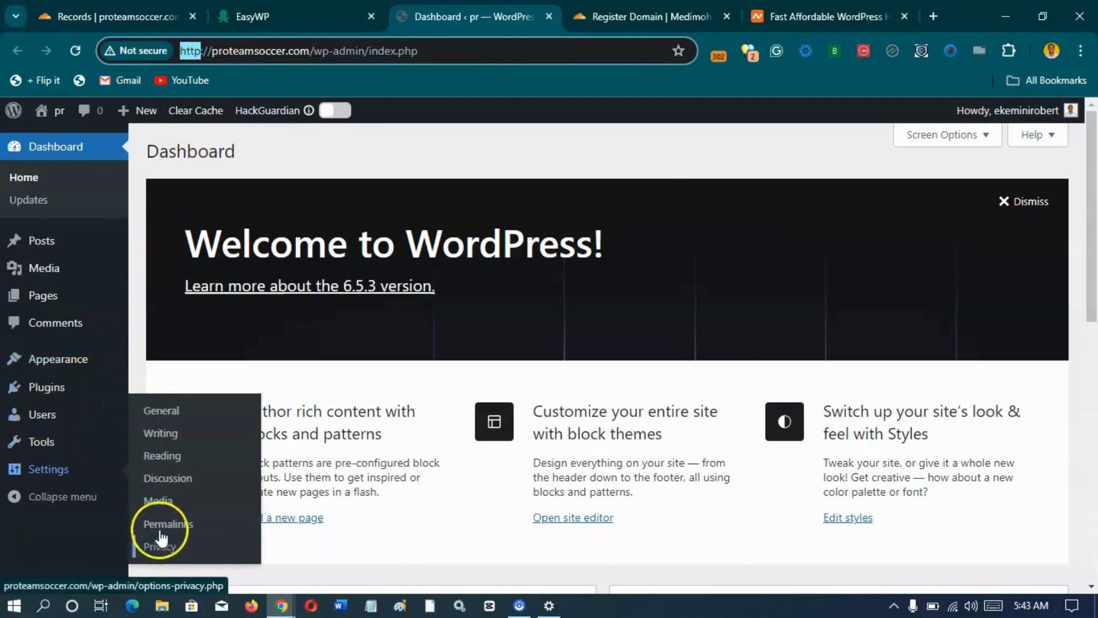
Open the general settings in WordPress and examine the protocol in the WordPress Address and Site Address
click(179, 418)
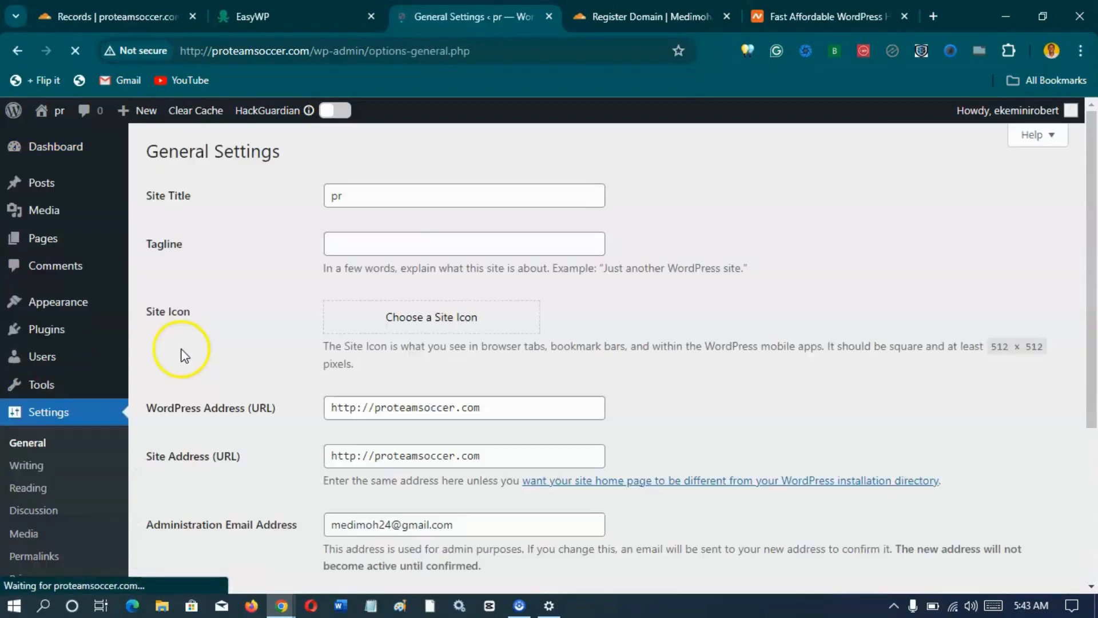
scroll(185, 356, down, 1)
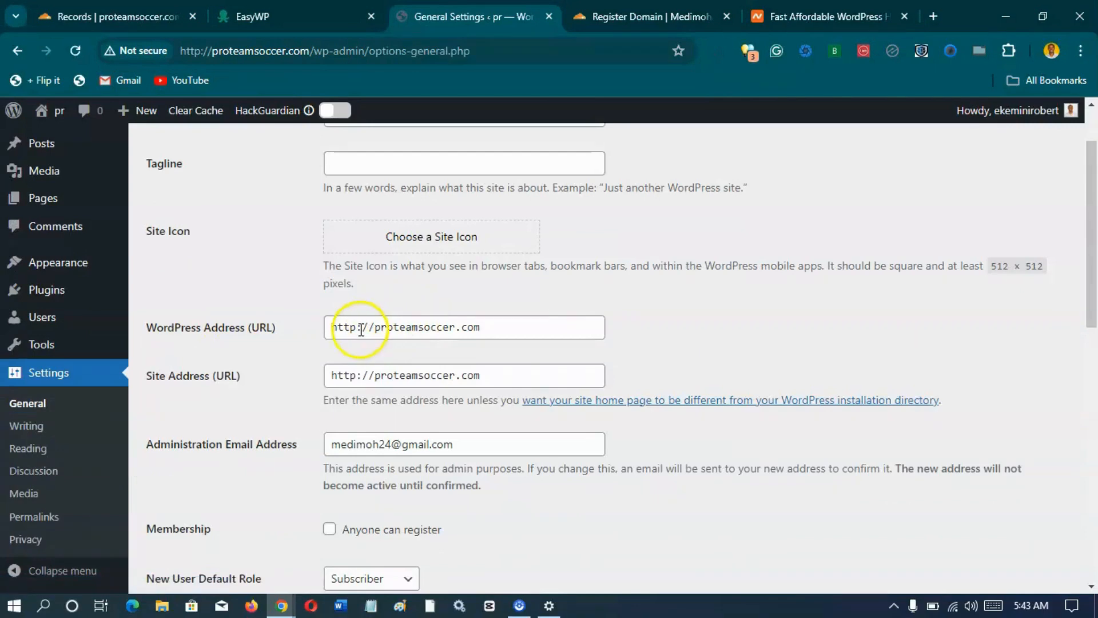
click(356, 330)
click(307, 361)
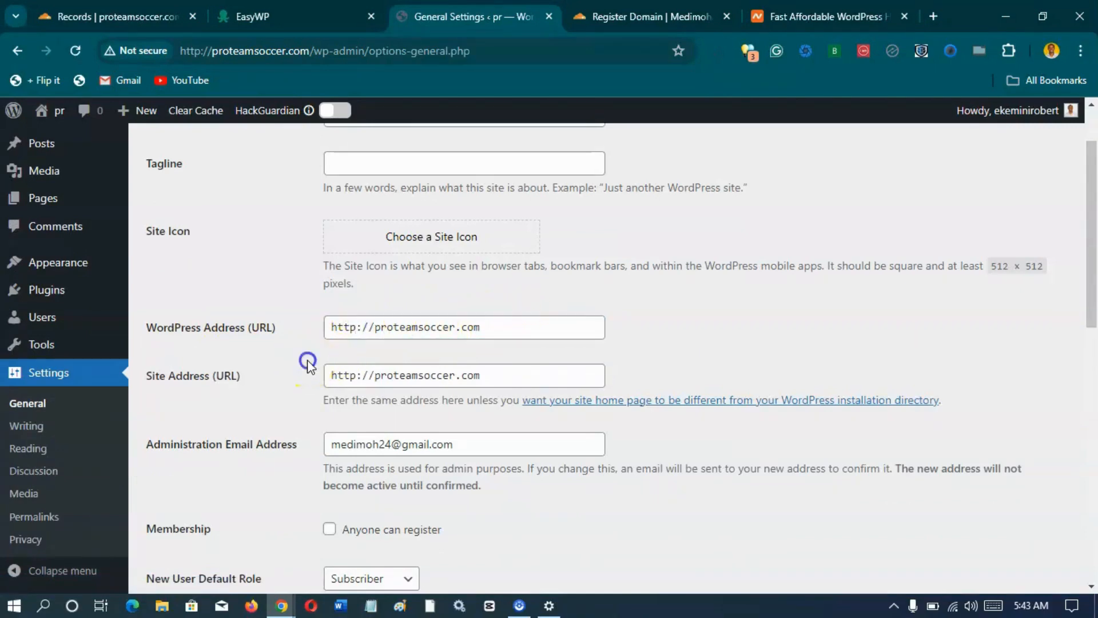
scroll(307, 360, up, 1)
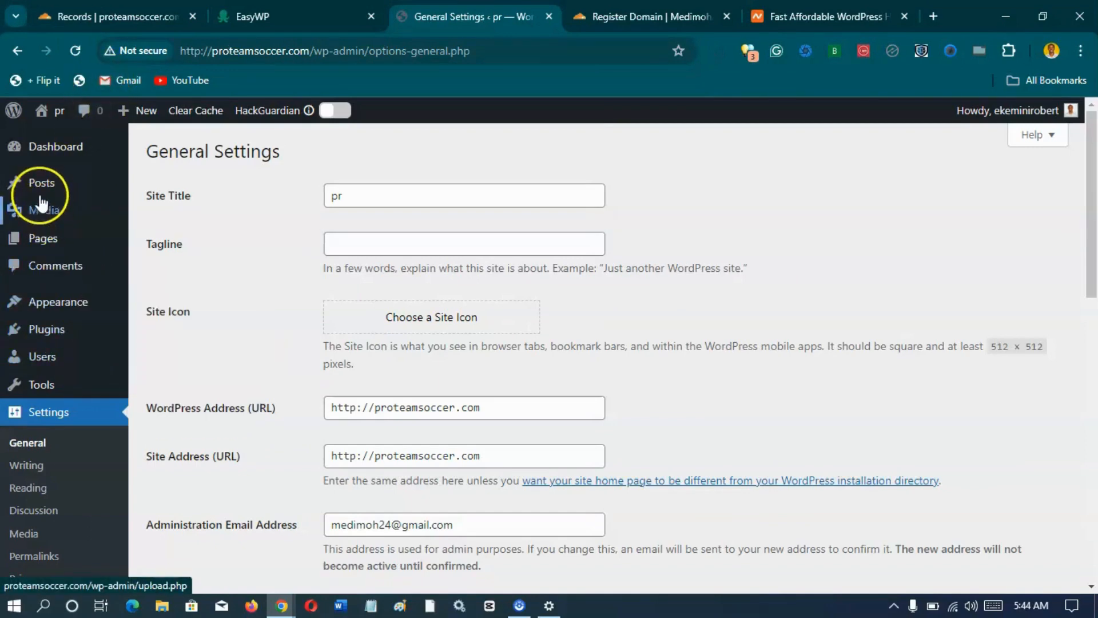
Open the "Hello world!" post from the list of all posts for editing and dismiss the block editor's welcome guide
mouse_move(49, 195)
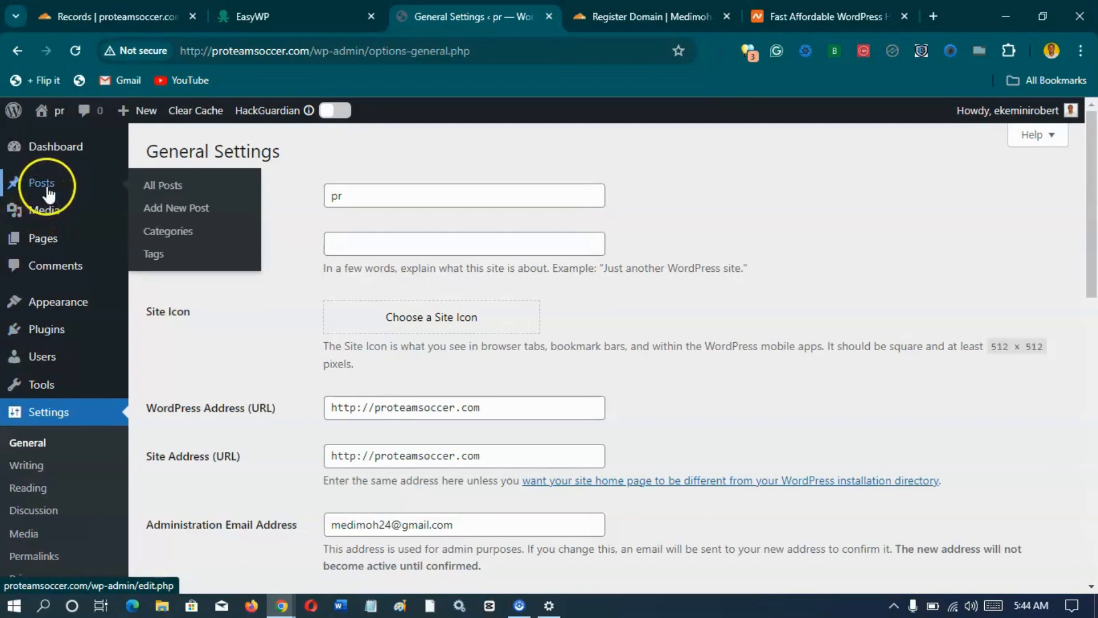
click(160, 184)
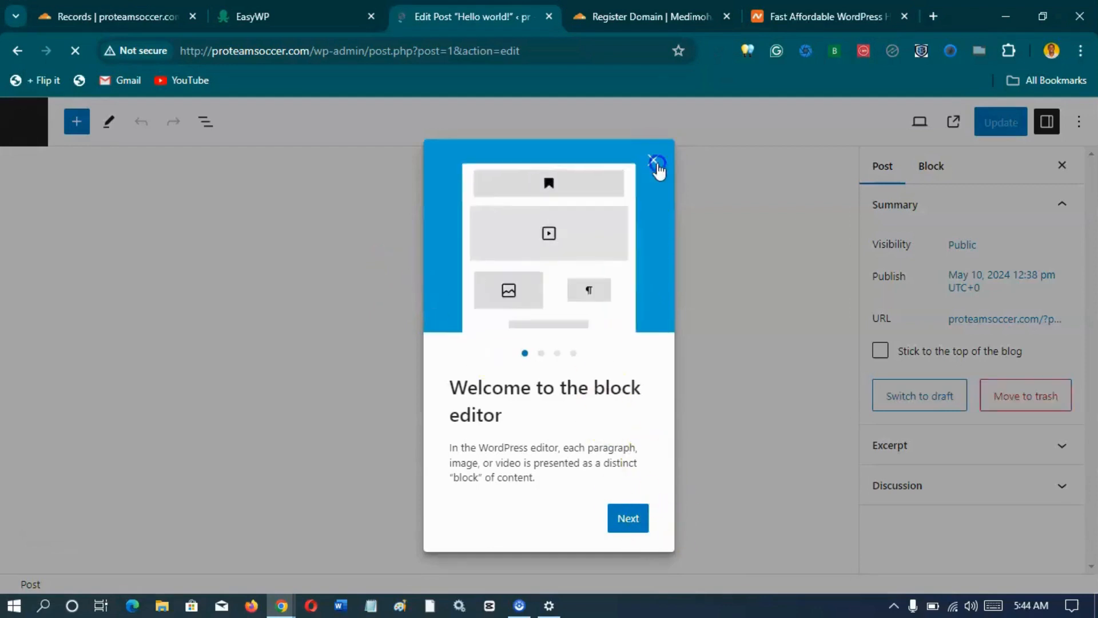
click(654, 161)
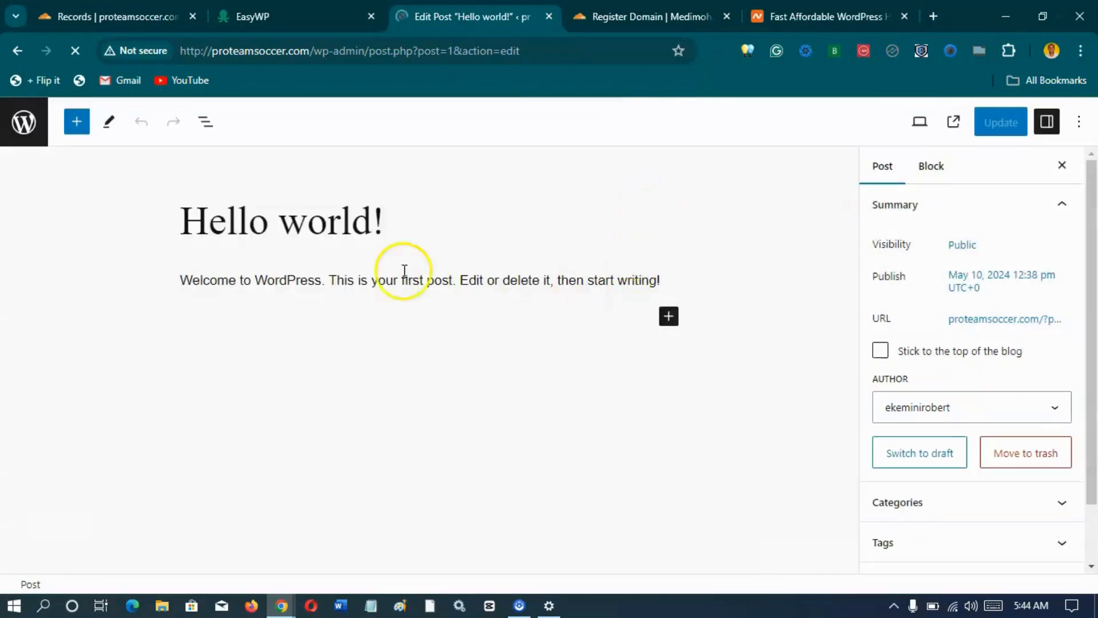
Add two Image blocks below the welcome paragraph of the "Hello world!" post
click(669, 342)
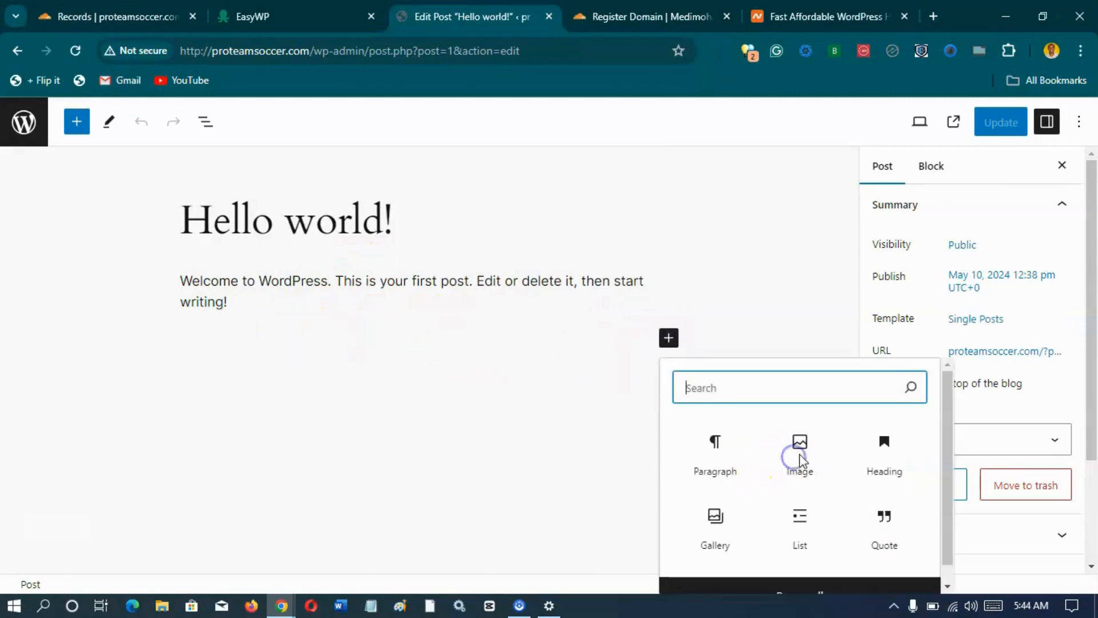
click(801, 448)
click(796, 451)
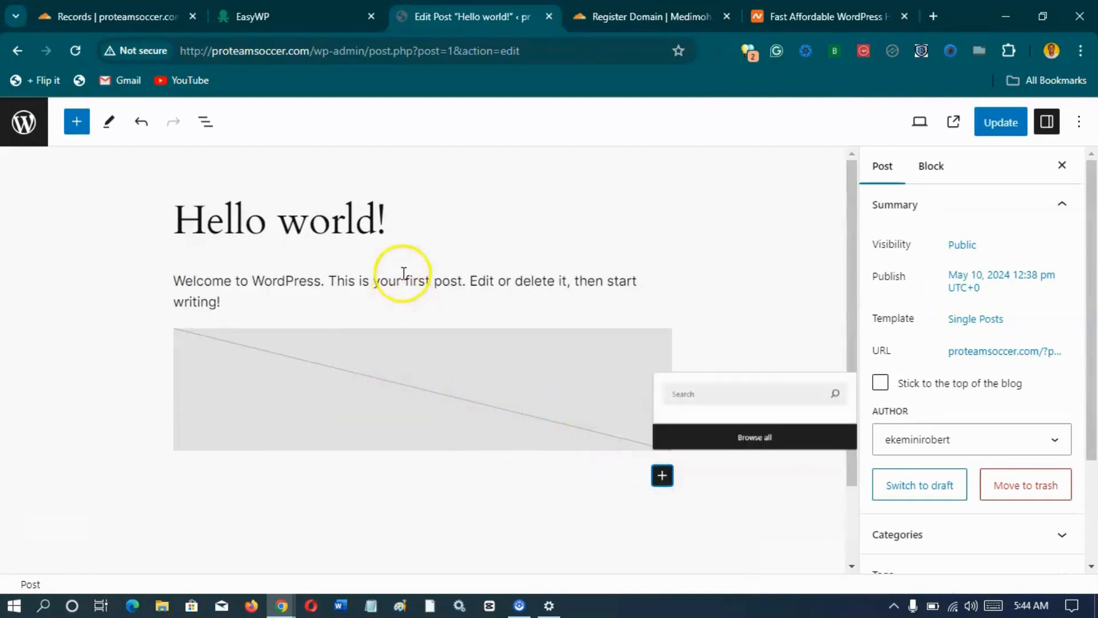
click(711, 305)
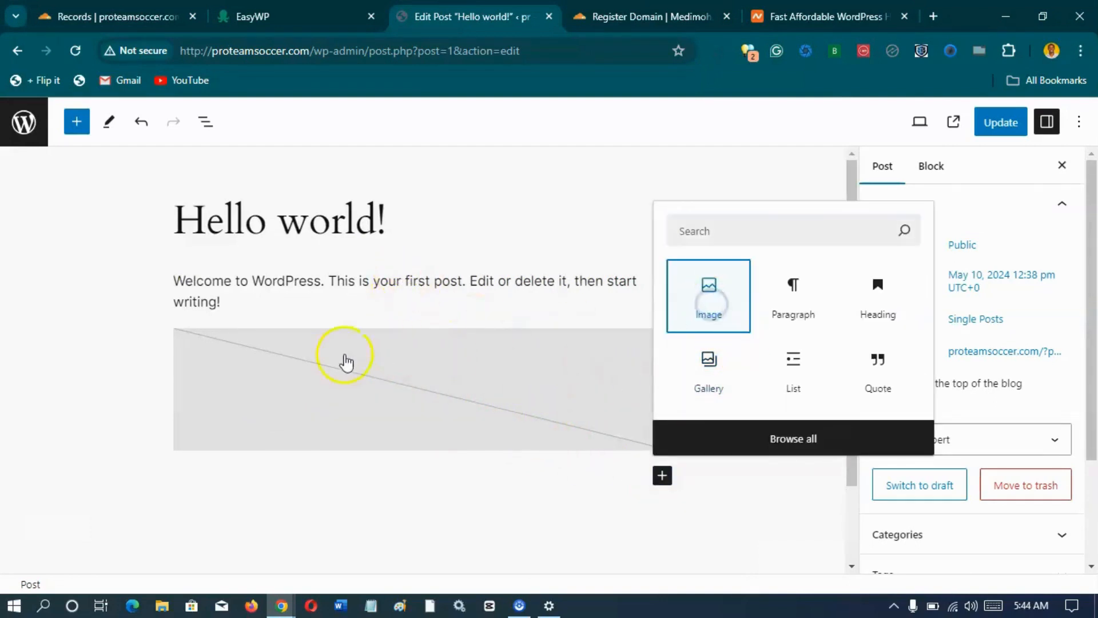
scroll(263, 394, down, 1)
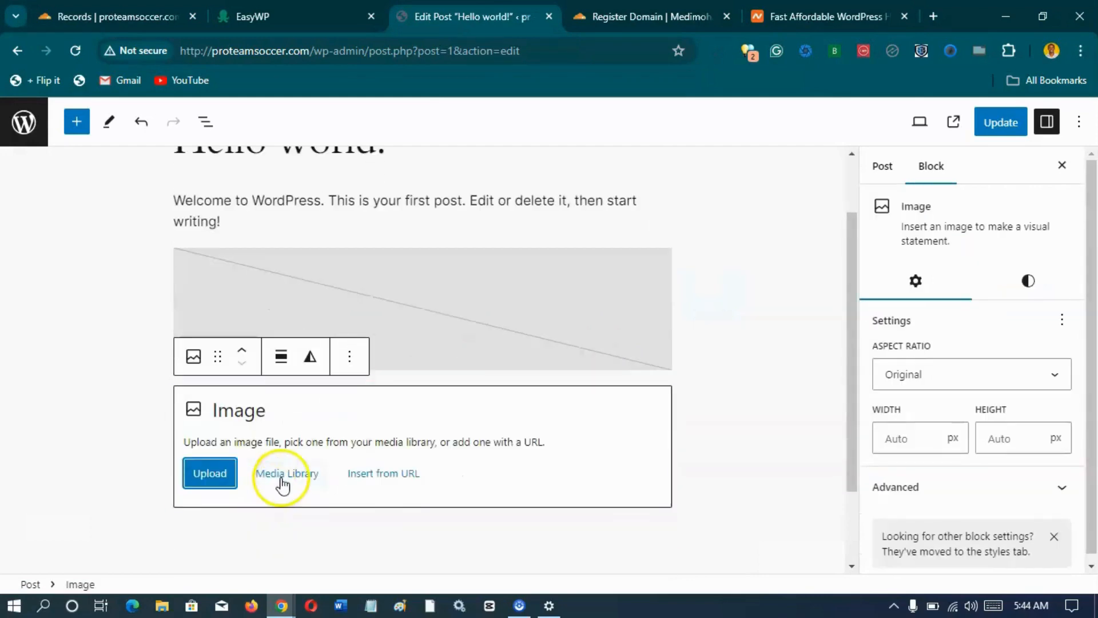
Upload the image 6.png from the Timeless folder to the media library and insert it into the second Image block
click(283, 484)
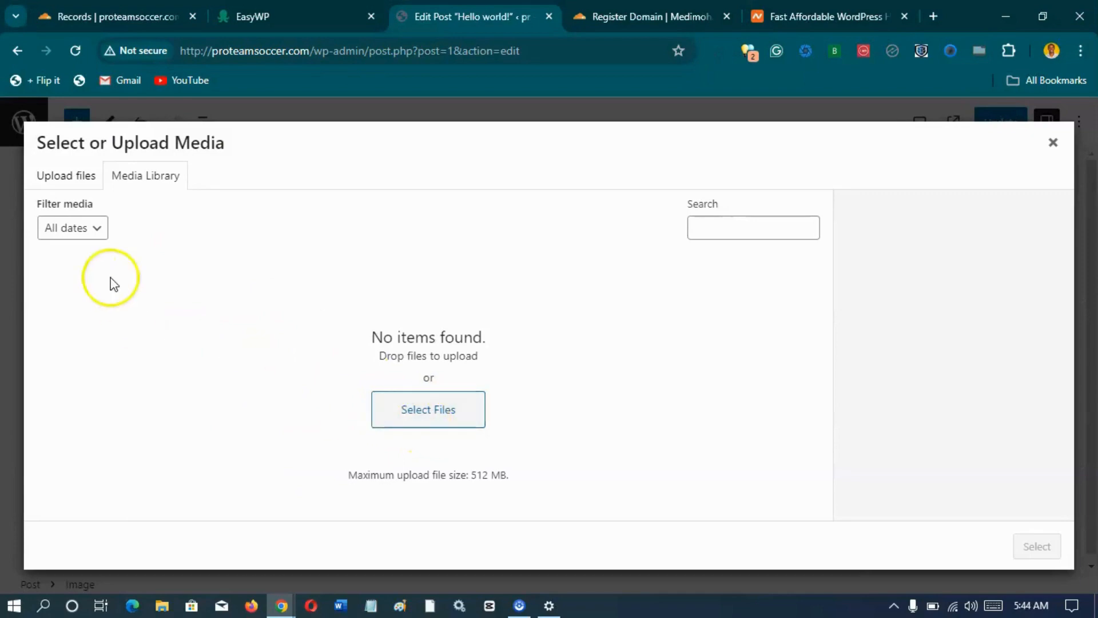
click(67, 182)
click(520, 382)
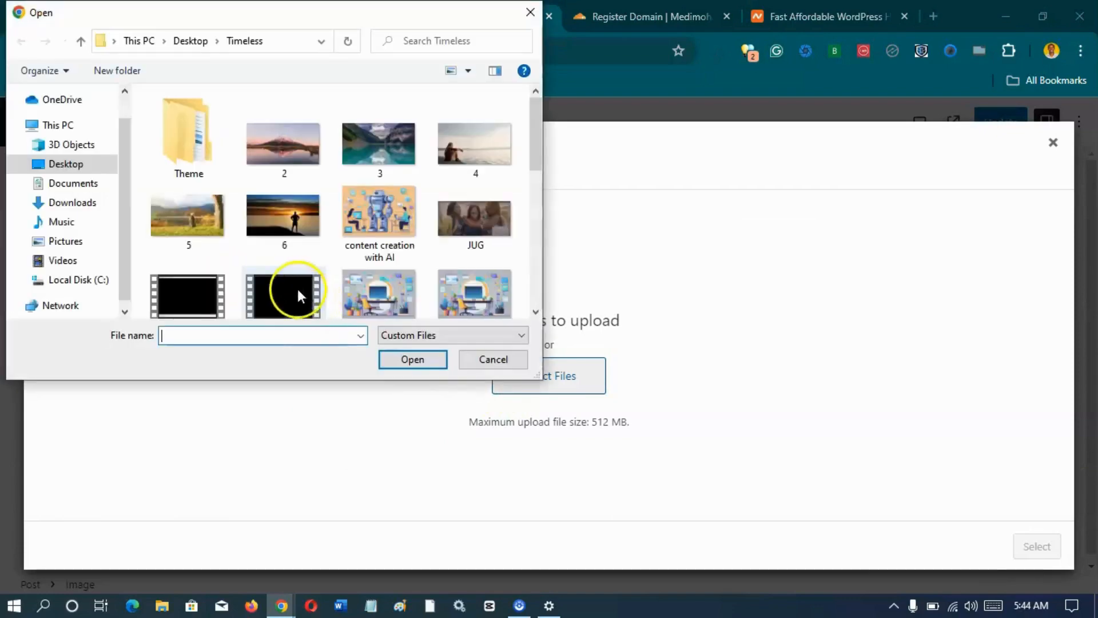
click(280, 220)
click(412, 359)
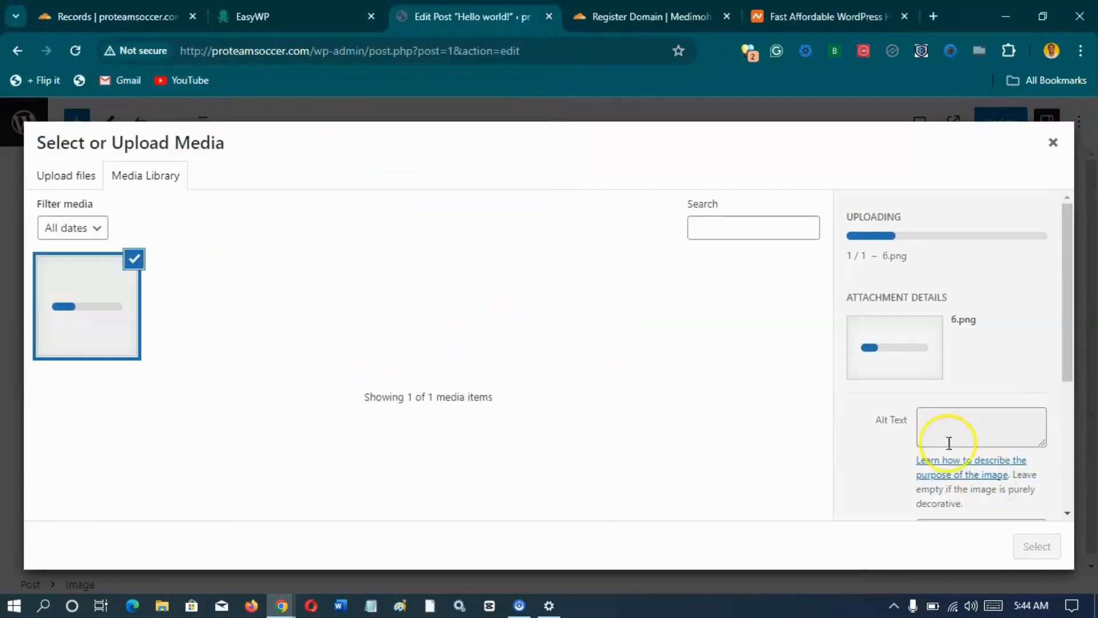
scroll(860, 343, down, 4)
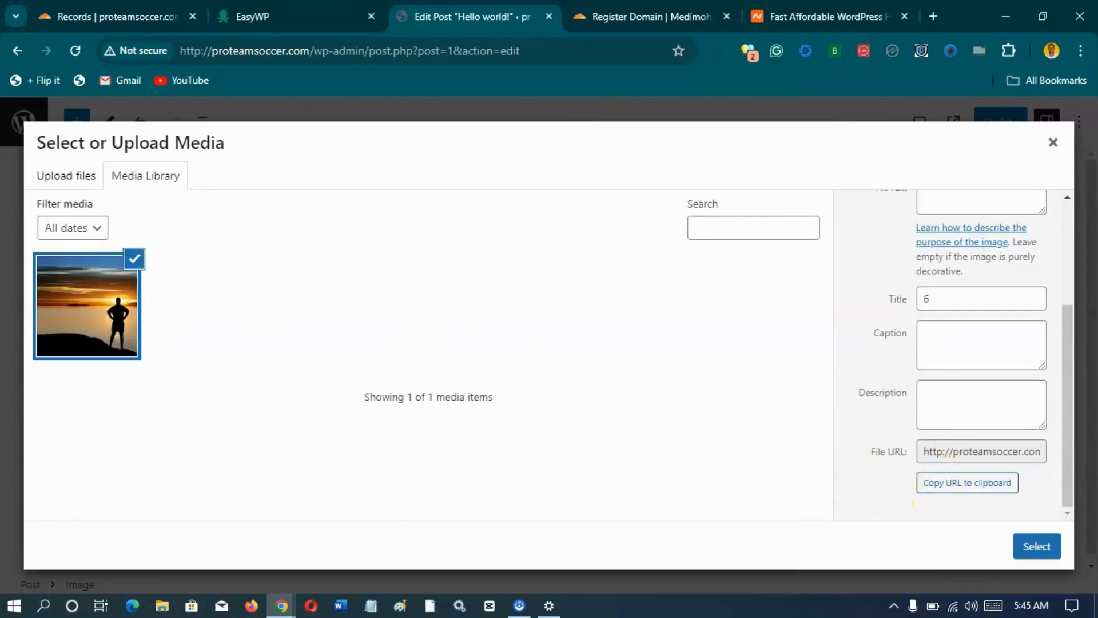
click(1034, 543)
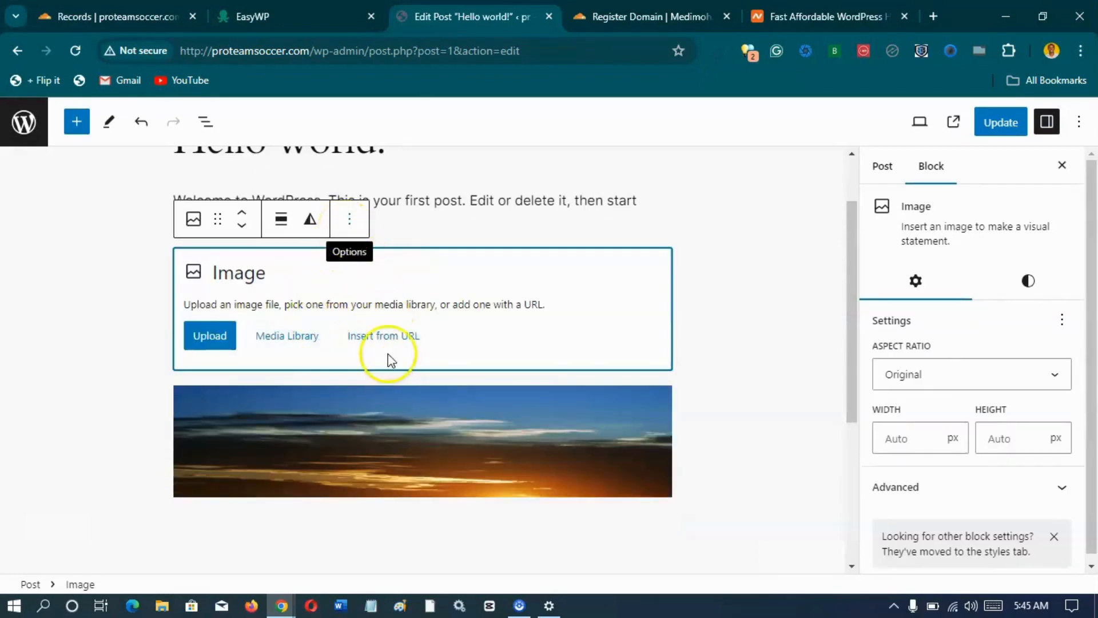
Delete the empty Image block above the sunset picture and update the post
key(Delete)
scroll(424, 326, down, 2)
scroll(424, 328, up, 1)
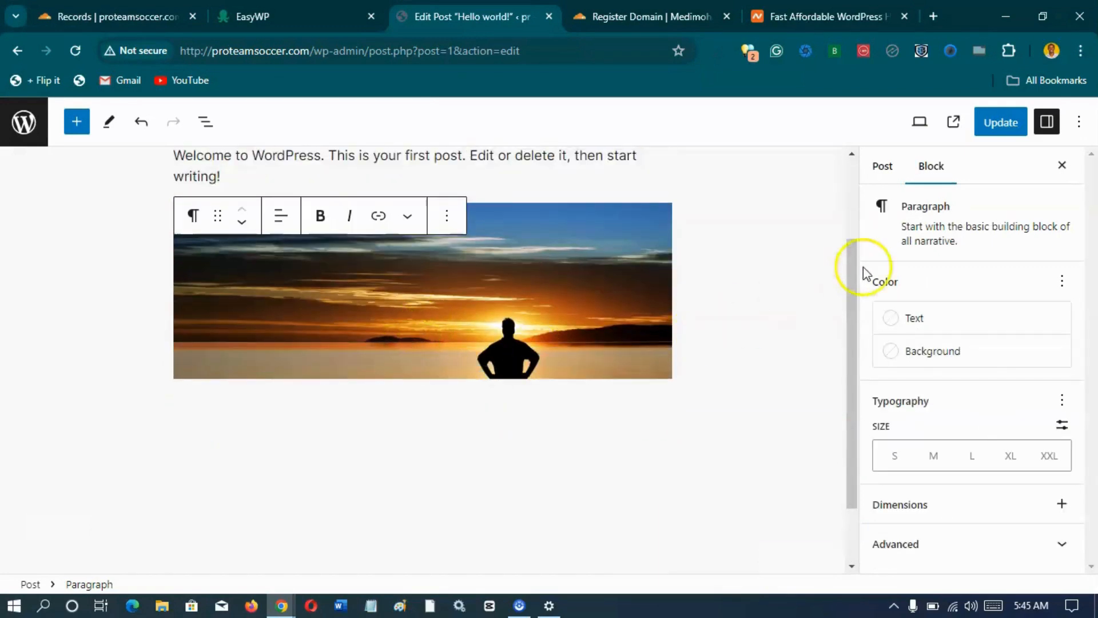
click(1000, 122)
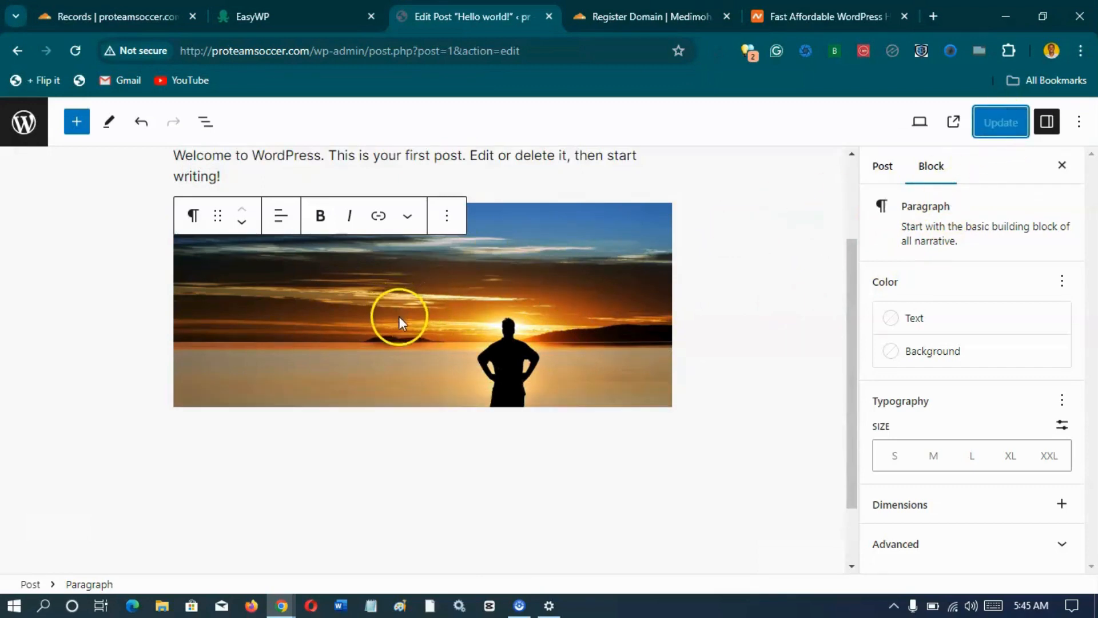
Open the updated "Hello world!" post in a new tab and examine how its page and image load
right_click(147, 544)
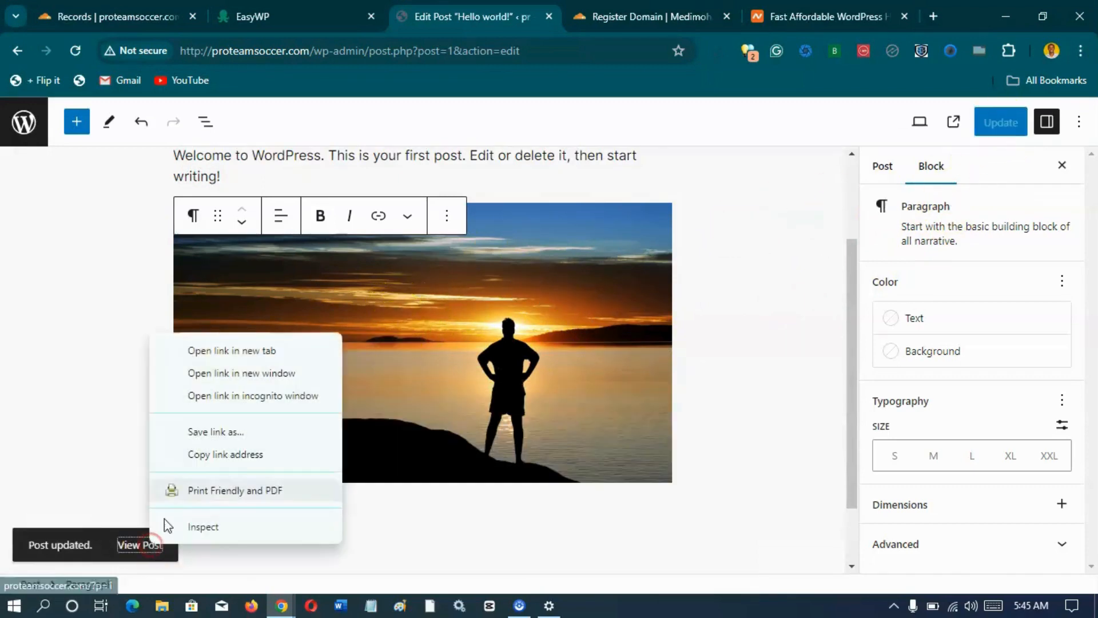
click(231, 350)
click(529, 17)
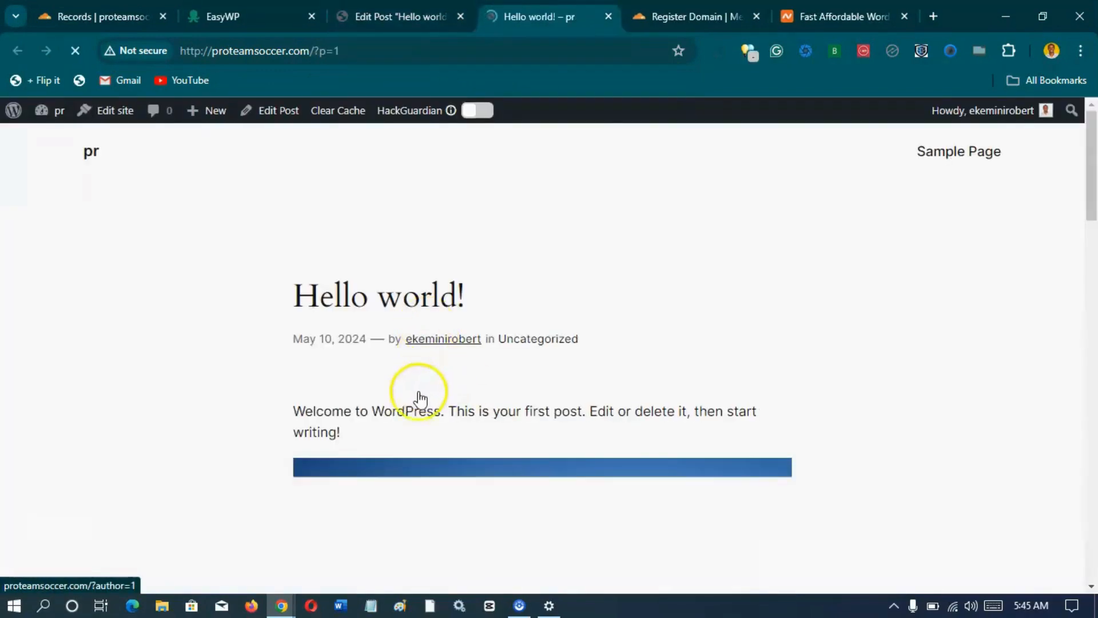
scroll(419, 397, down, 3)
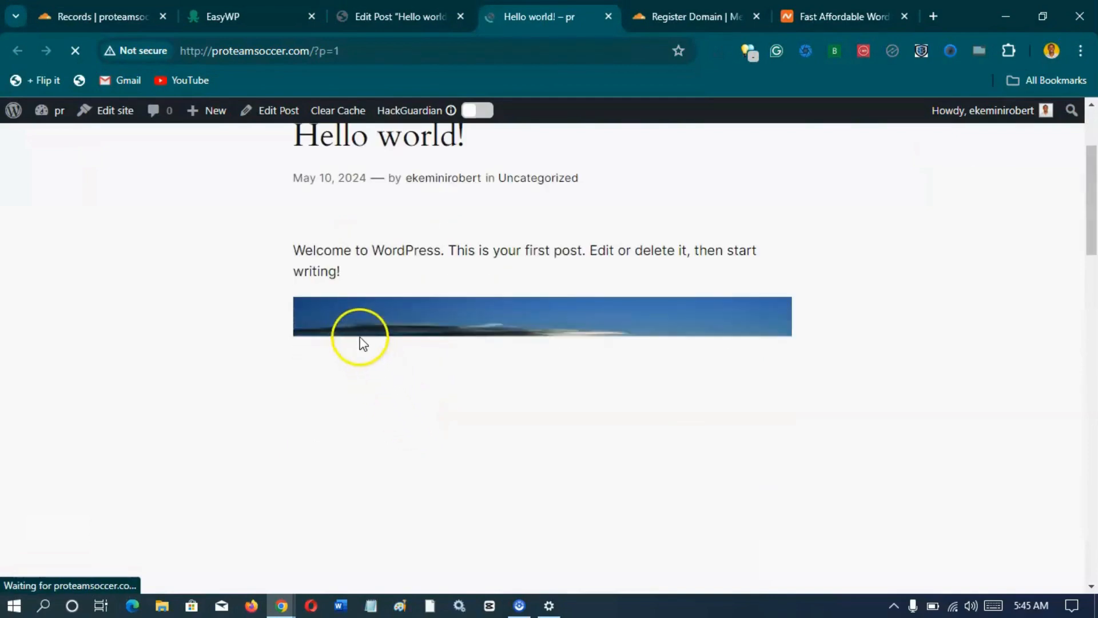
scroll(362, 343, up, 3)
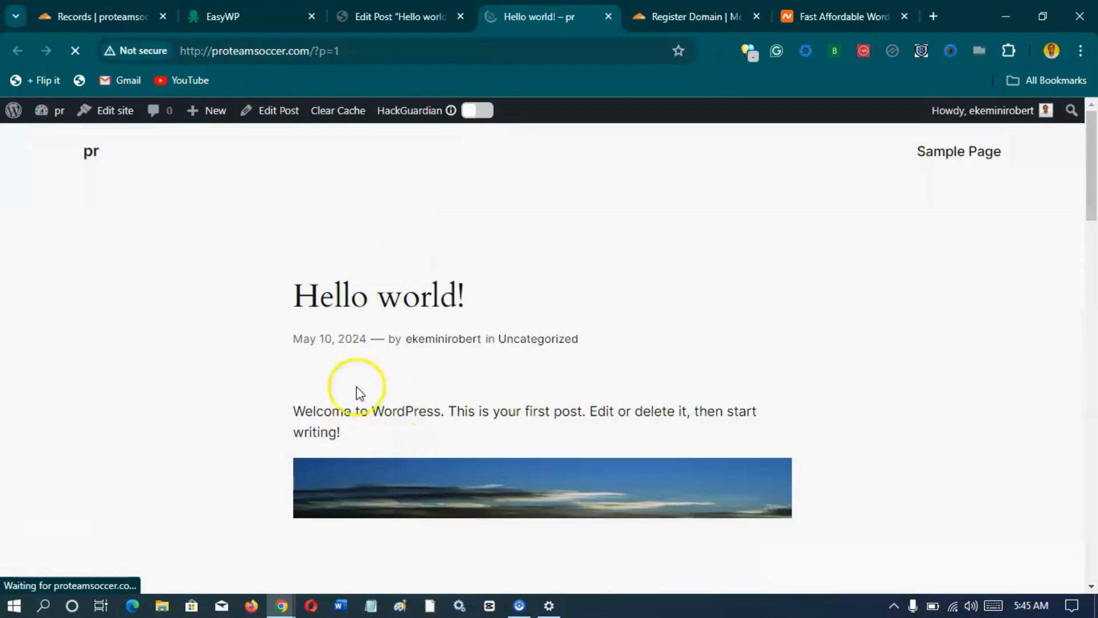
Return to Cloudflare and review the CNAME record and nameservers of proteamsoccer.com
click(402, 15)
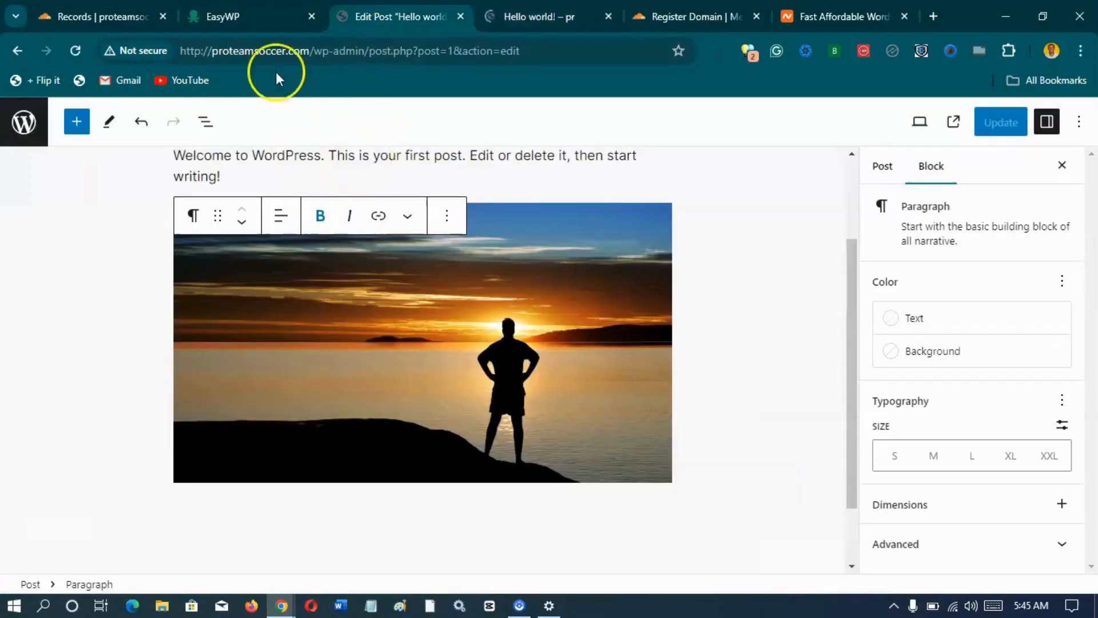
click(237, 14)
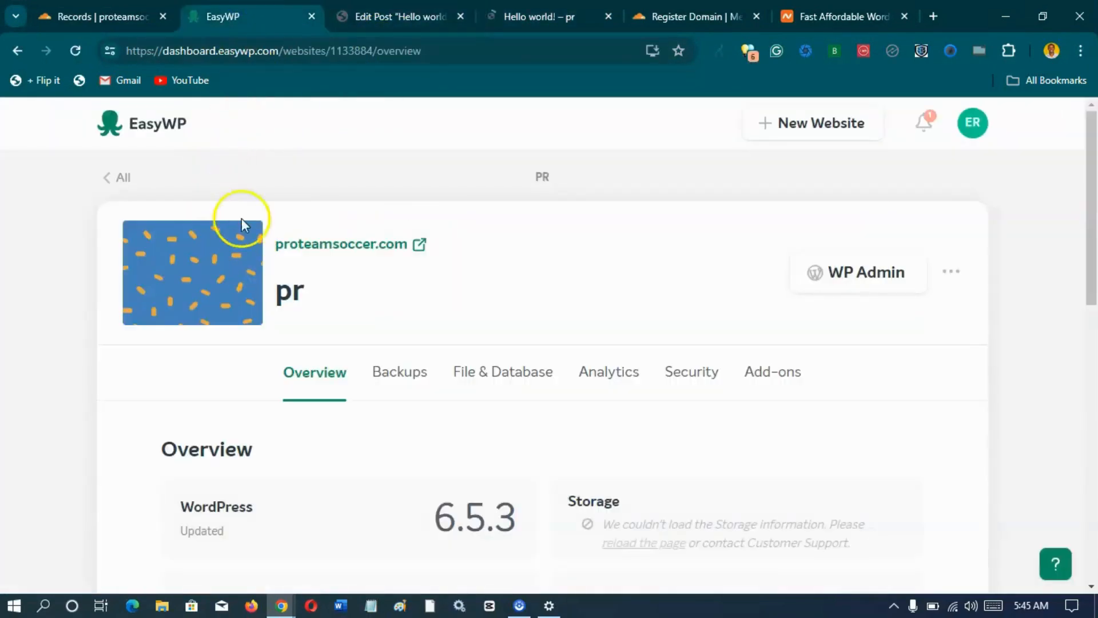
click(100, 16)
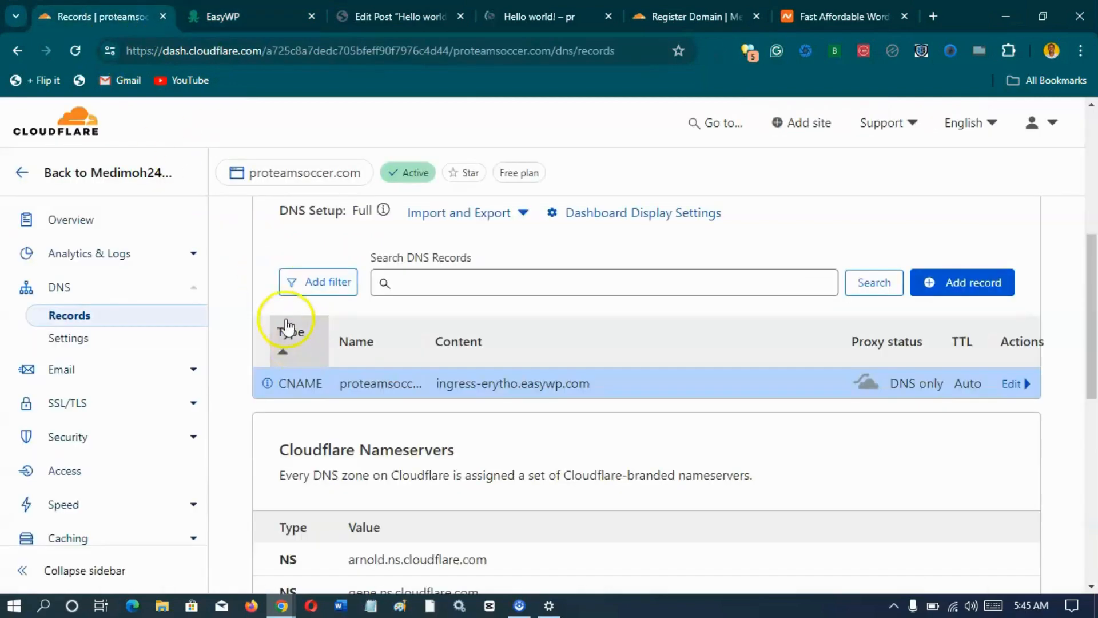
scroll(240, 275, down, 2)
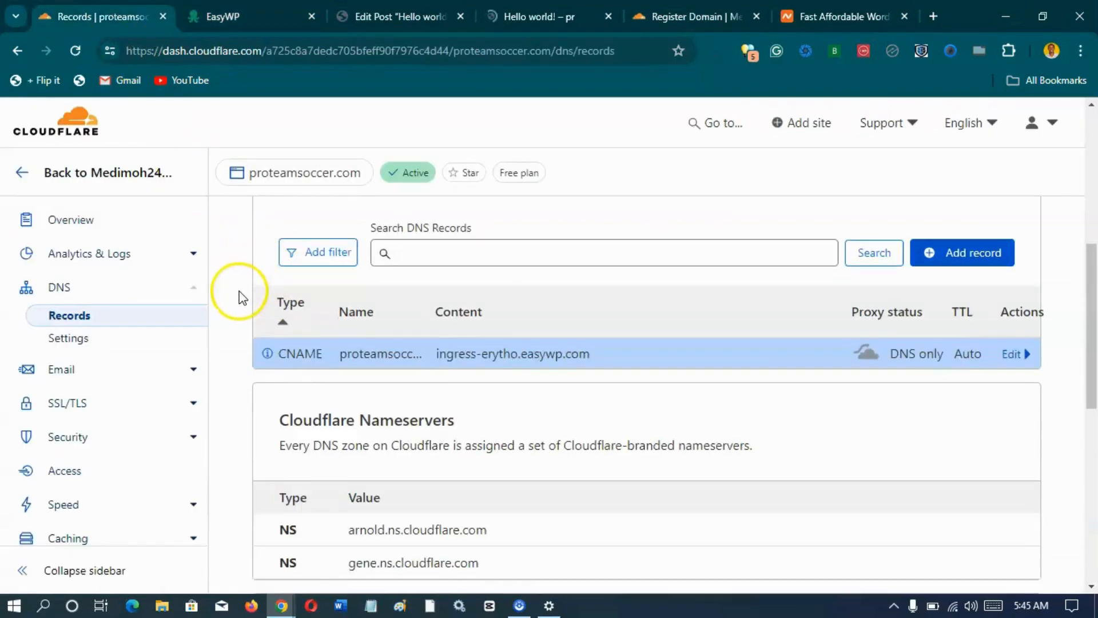
scroll(243, 298, up, 3)
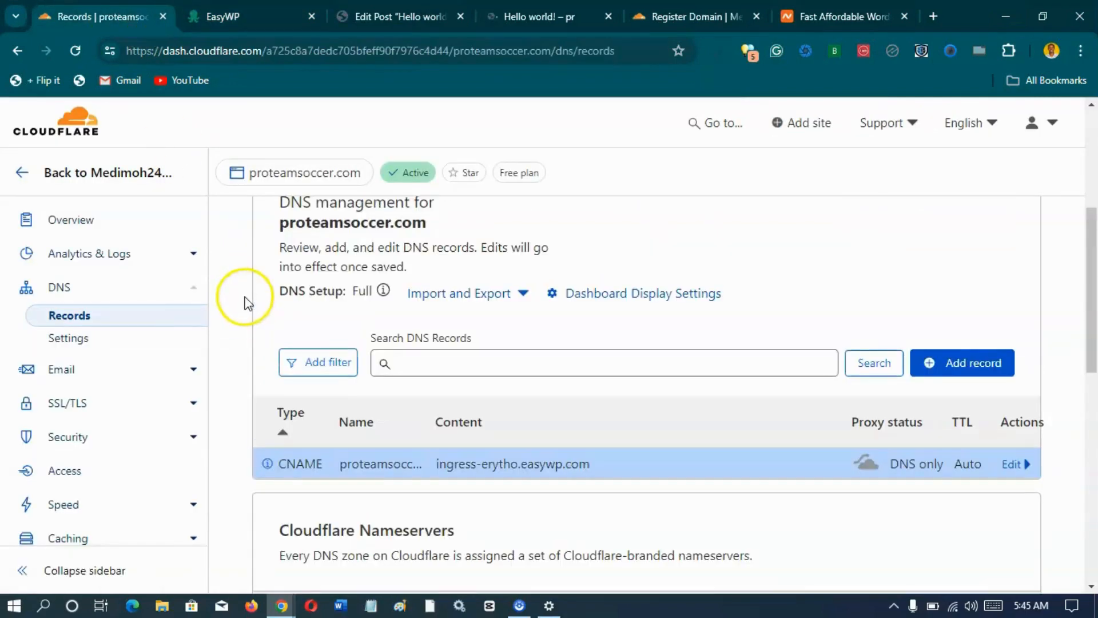
Switch to the published "Hello world!" post, check the protocol in its address, and return to the EasyWP overview
click(360, 21)
click(523, 16)
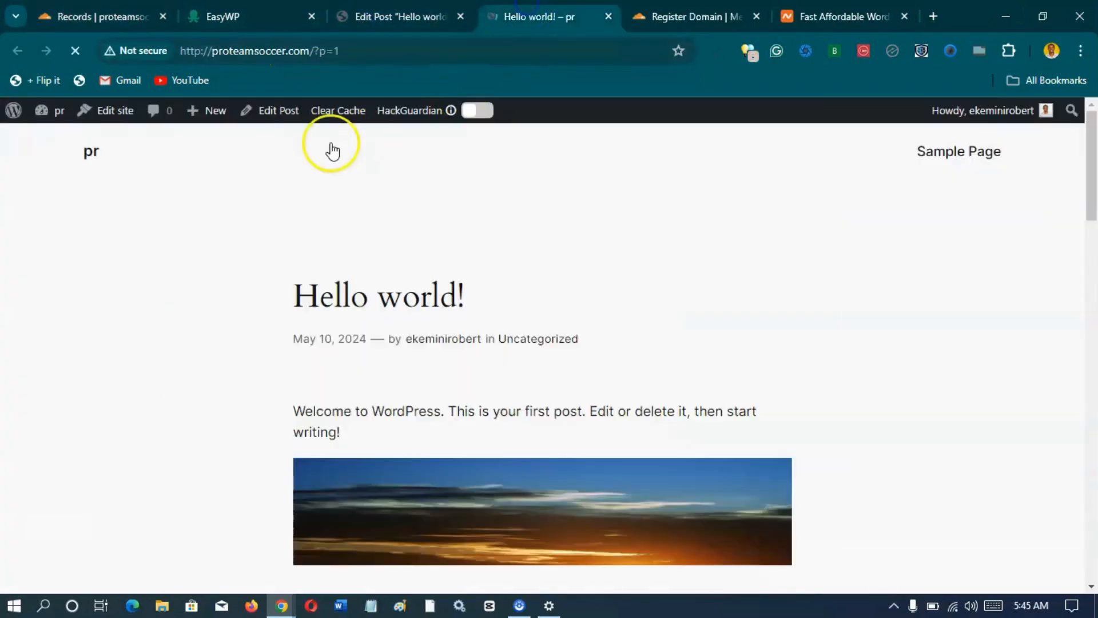
click(198, 55)
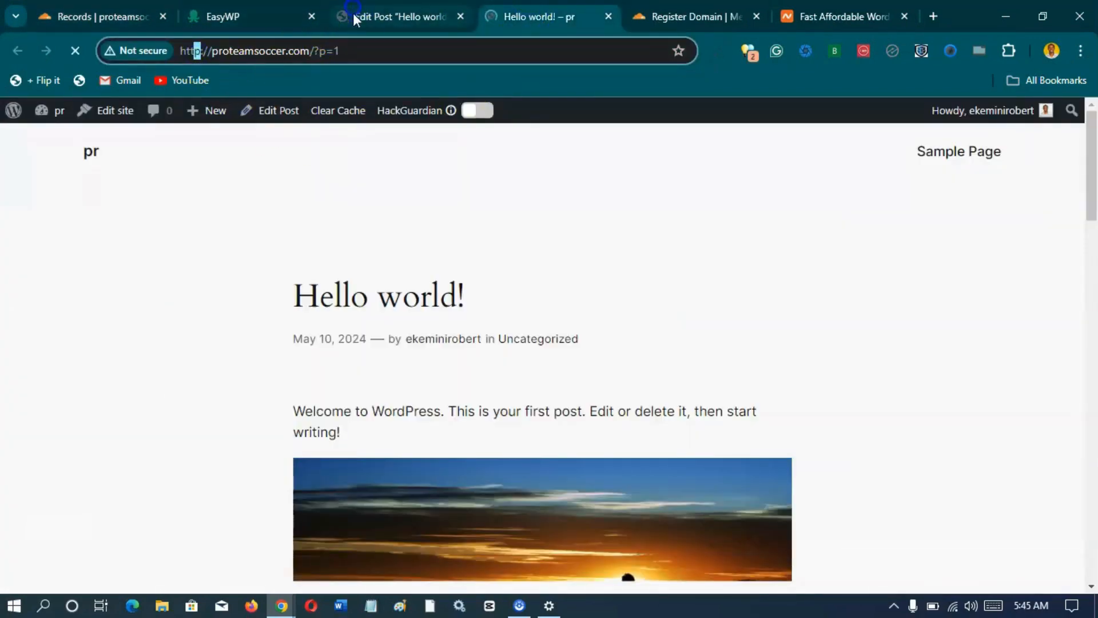
click(355, 16)
click(238, 15)
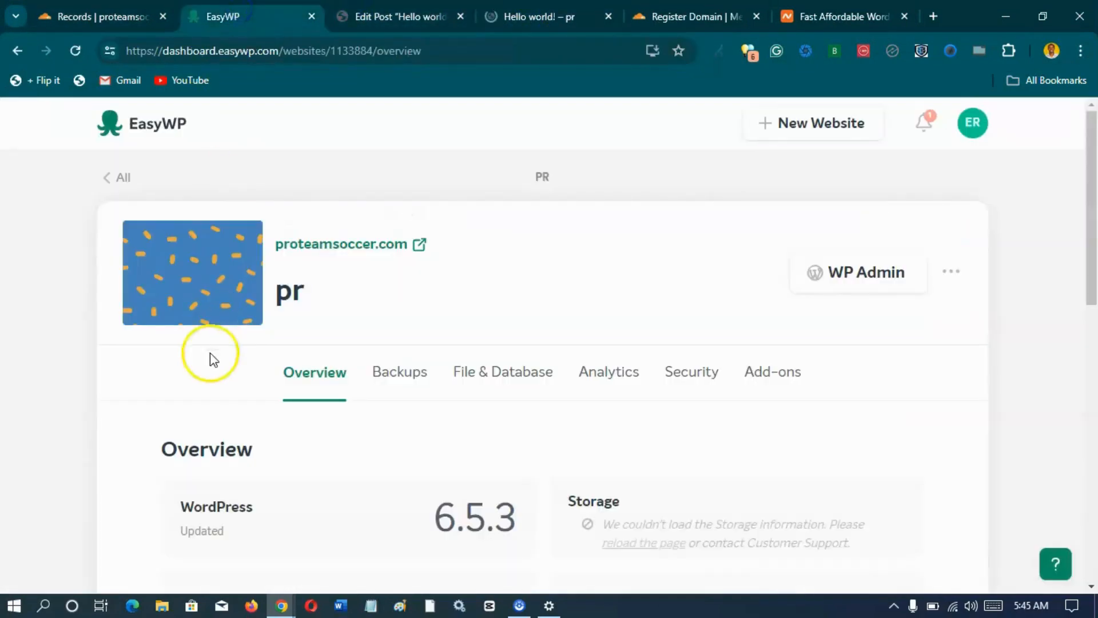
Switch to Cloudflare and examine the SSL/TLS encryption mode and its options for proteamsoccer.com
click(108, 3)
scroll(81, 375, down, 1)
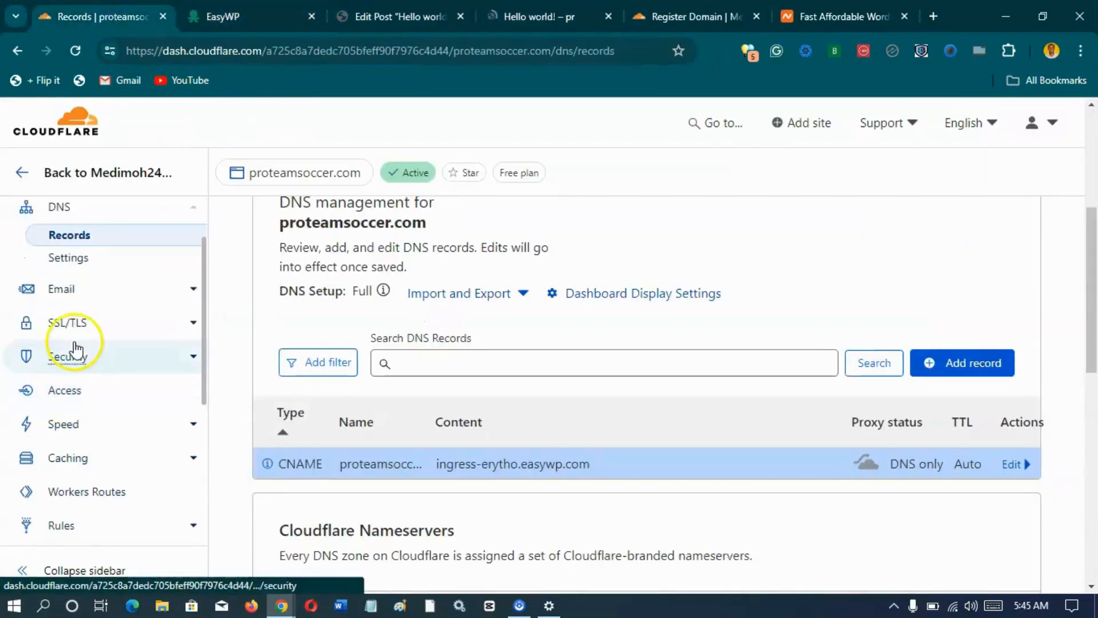
click(69, 329)
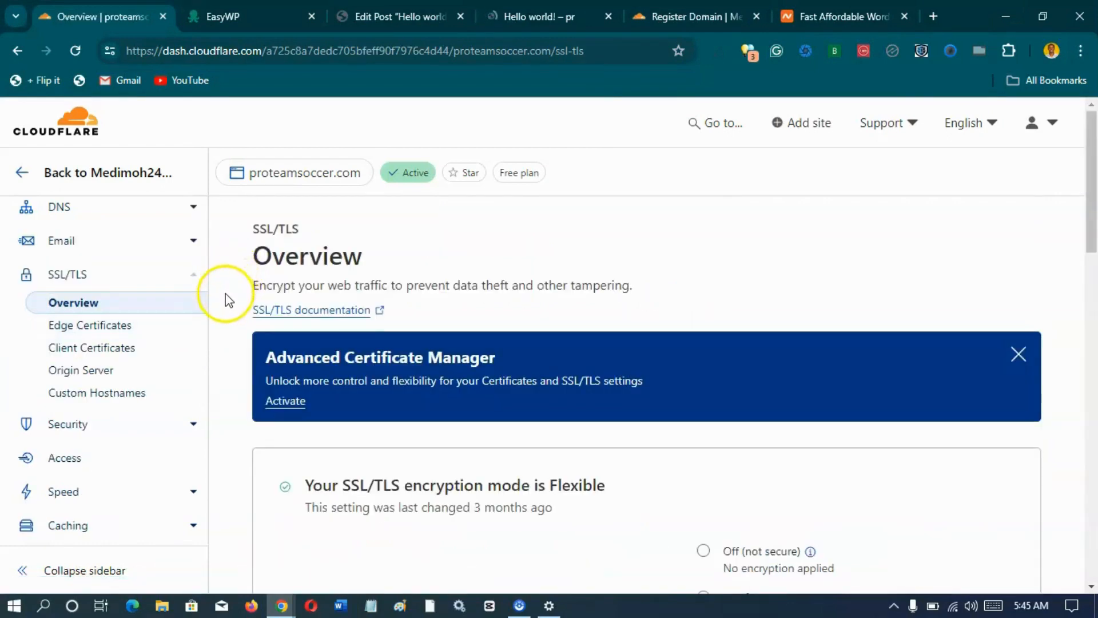
scroll(231, 303, down, 4)
scroll(232, 311, down, 1)
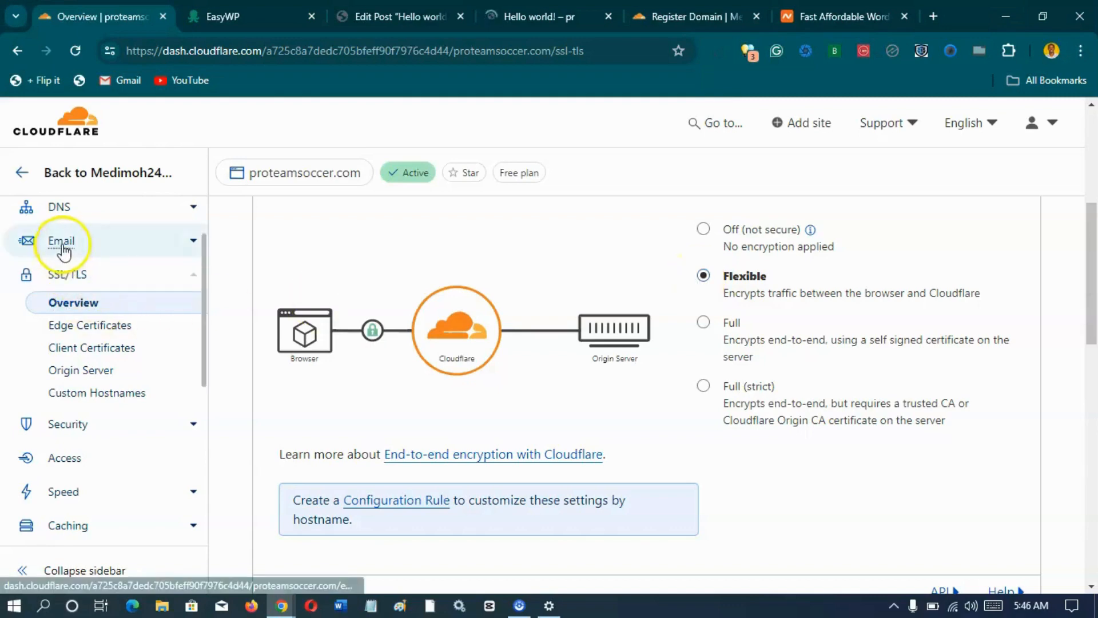
Turn on Cloudflare proxying for the proteamsoccer.com CNAME record and save the record
scroll(62, 309, up, 2)
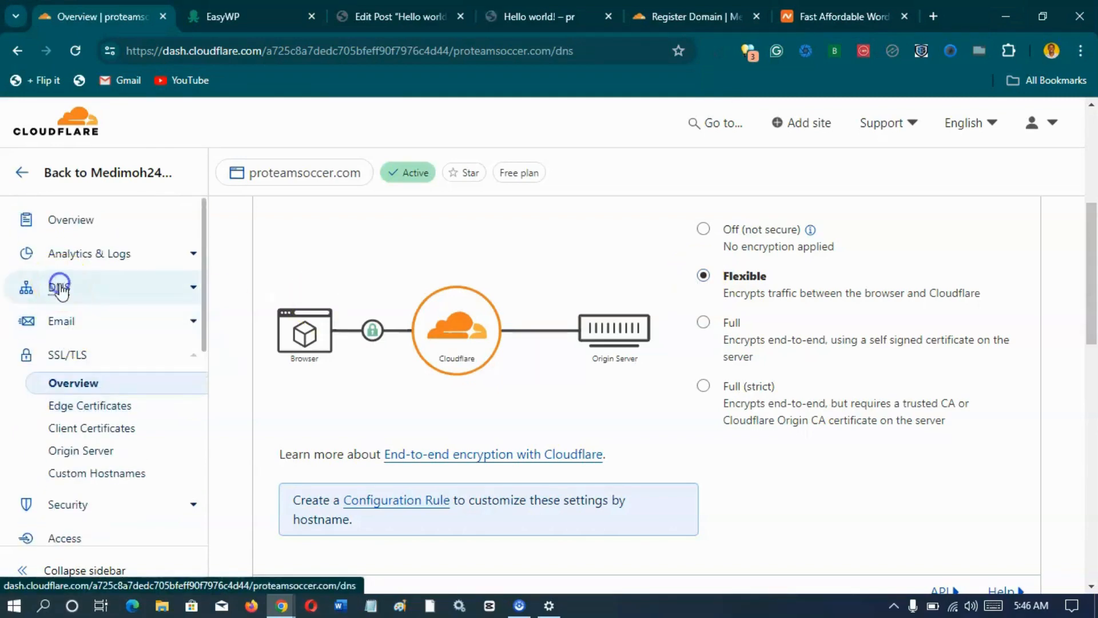
click(62, 292)
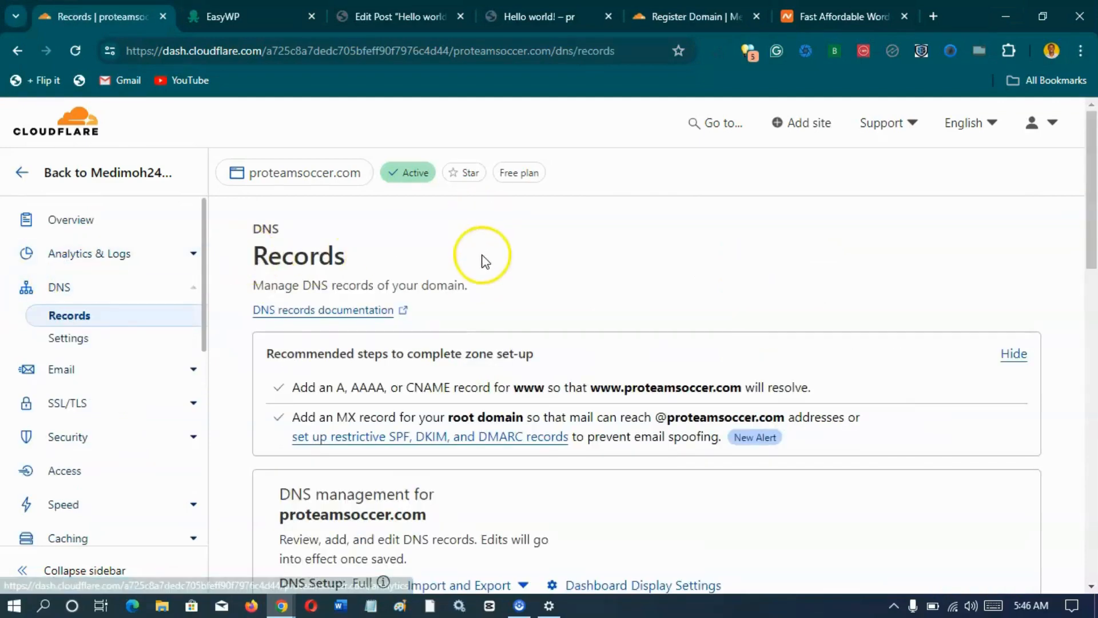
scroll(503, 309, down, 4)
scroll(538, 377, down, 3)
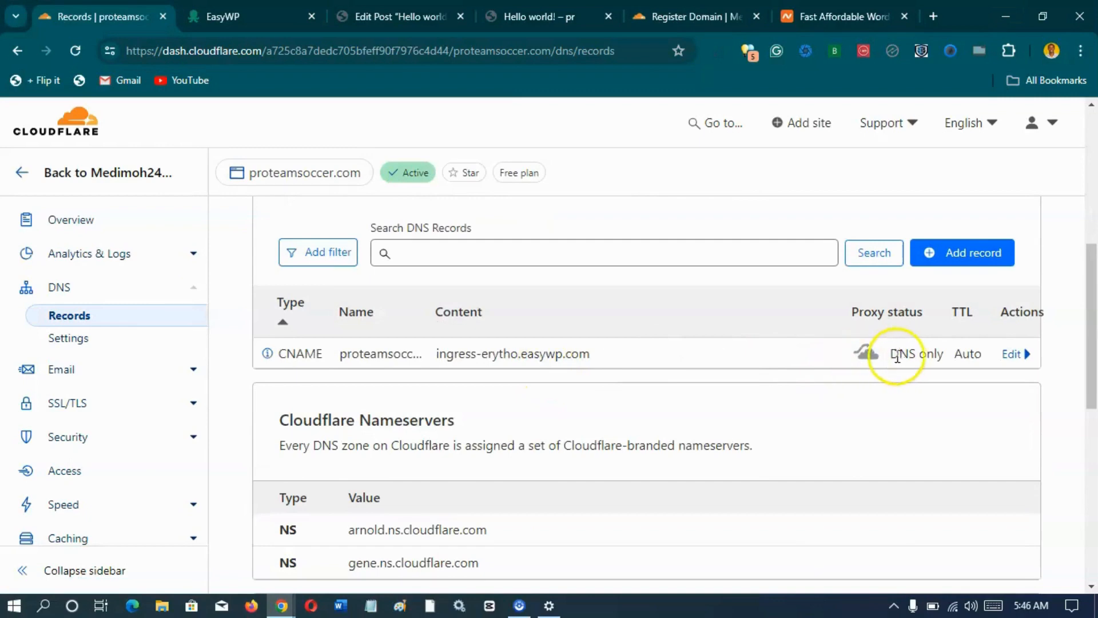
click(1013, 355)
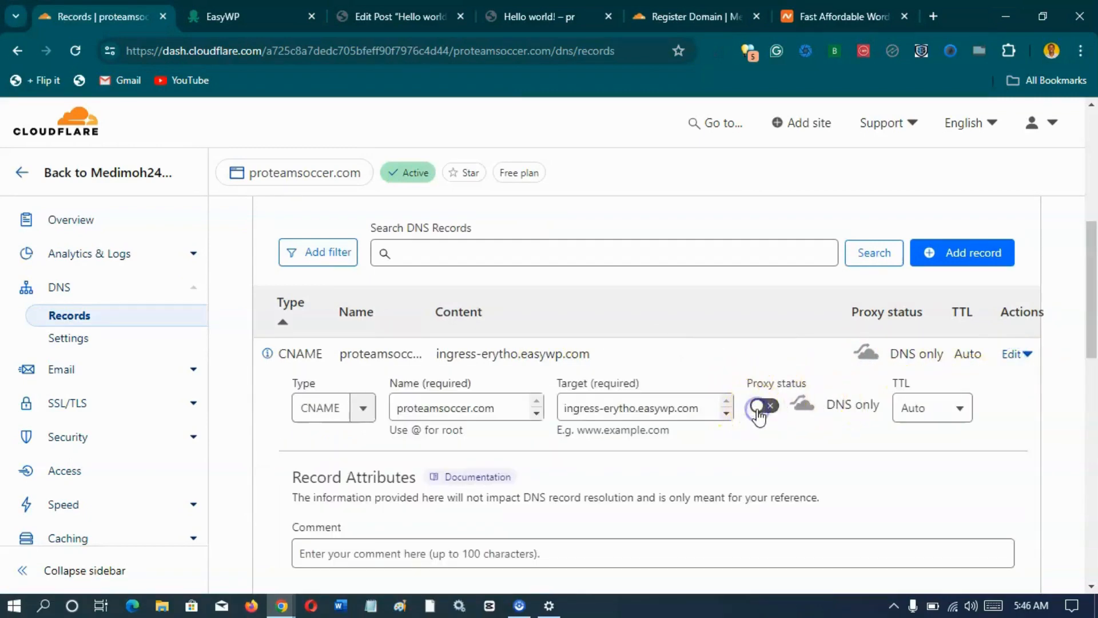
click(759, 406)
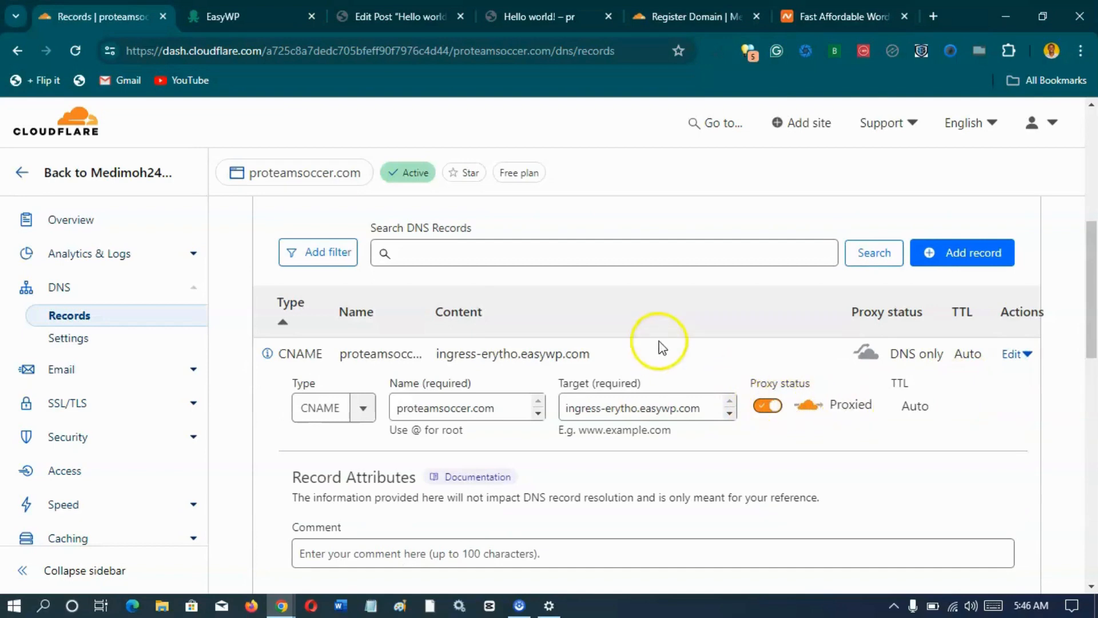
scroll(715, 355, down, 4)
click(996, 386)
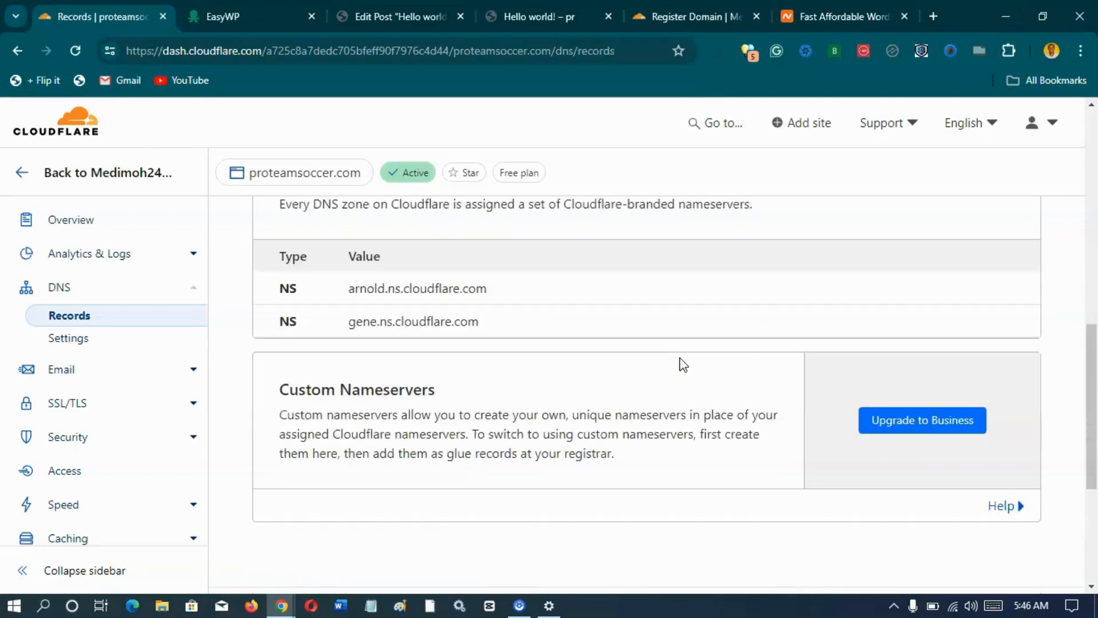
scroll(629, 363, up, 4)
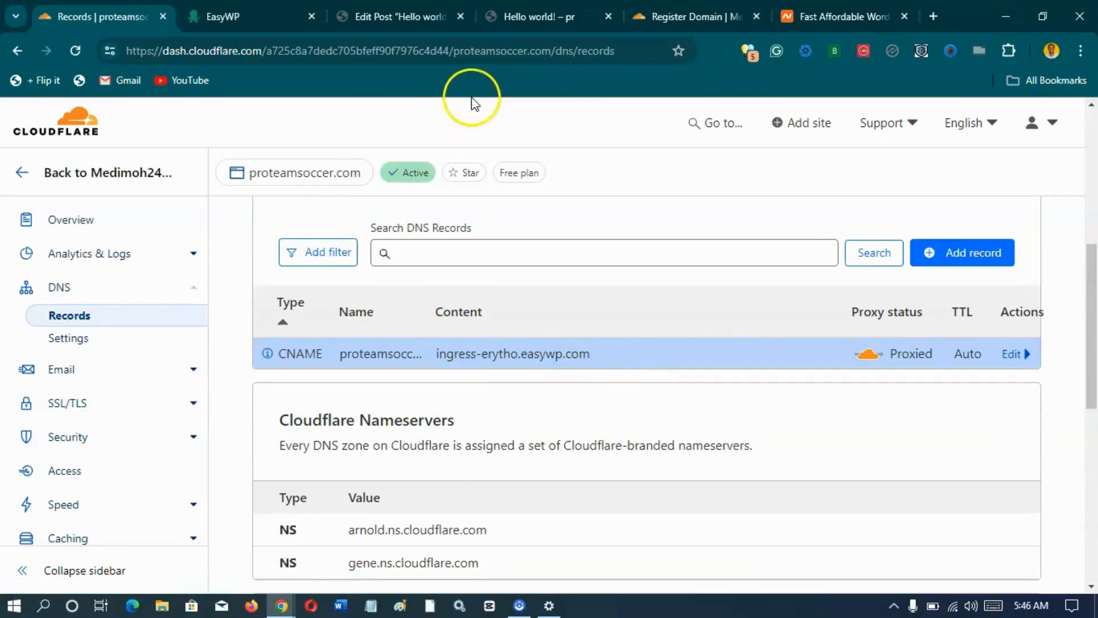
Reload the EasyWP overview, open the website's WP Admin, close the old post editor, and look over the WordPress dashboard
click(208, 8)
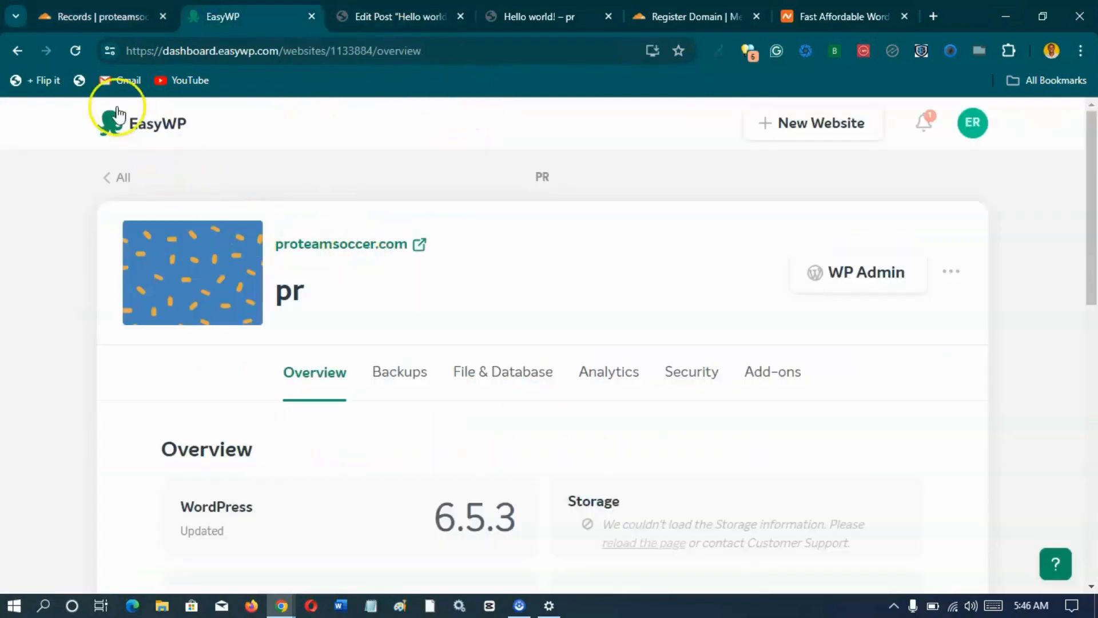
click(72, 56)
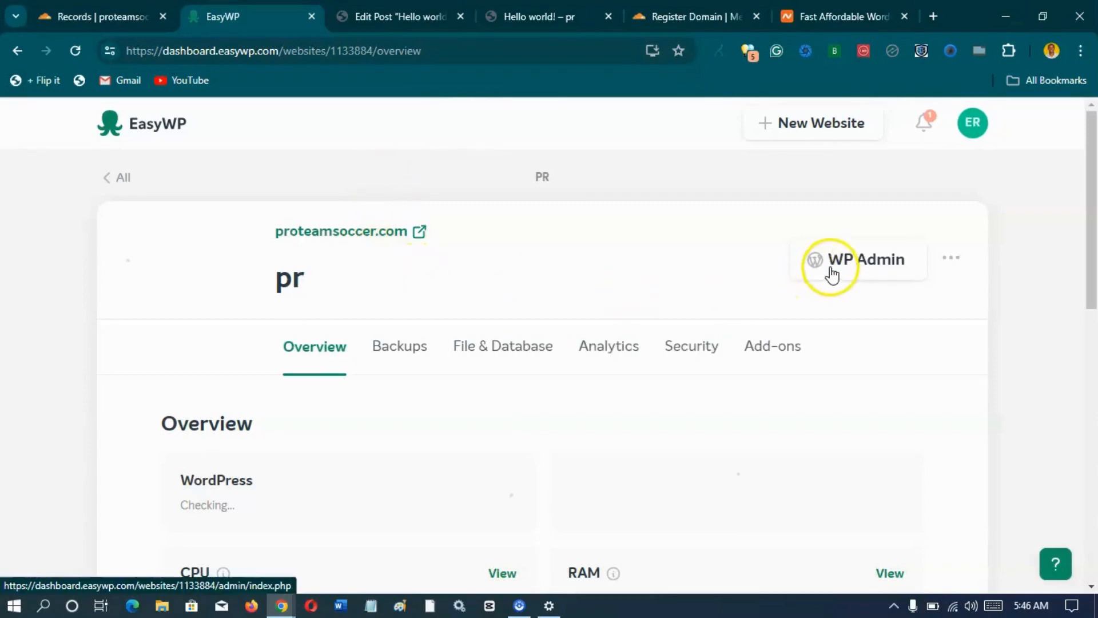
click(827, 278)
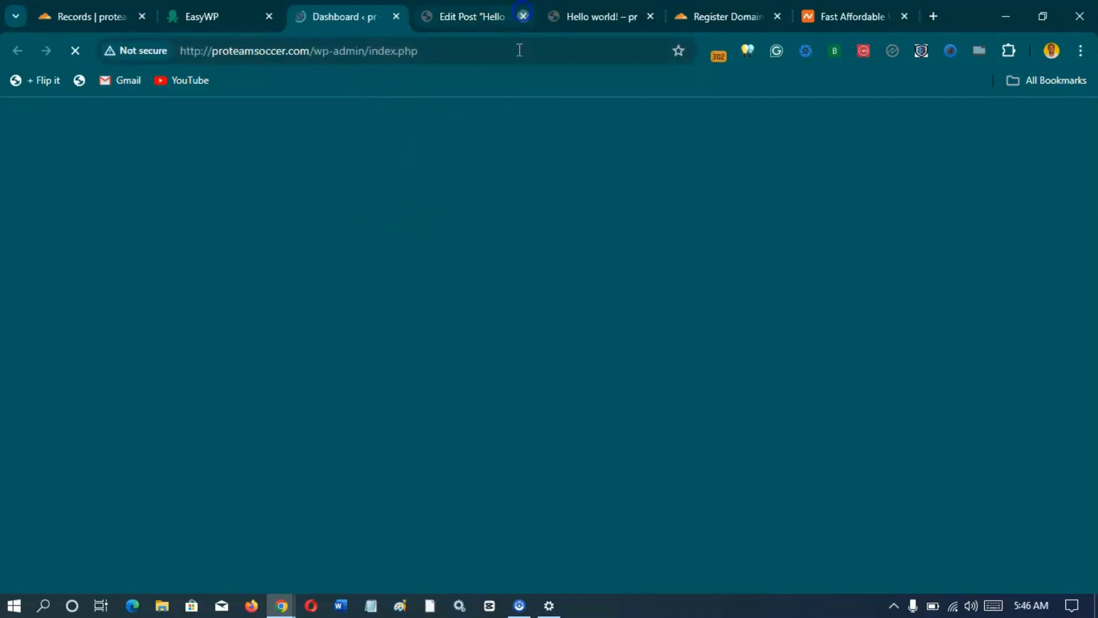
click(523, 14)
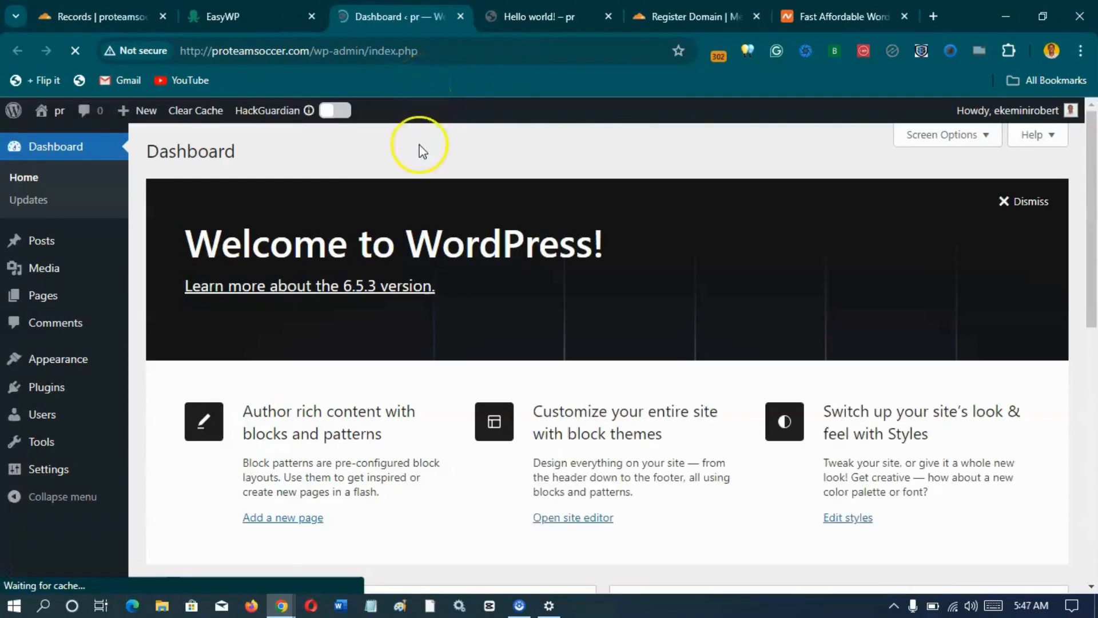
scroll(448, 183, down, 10)
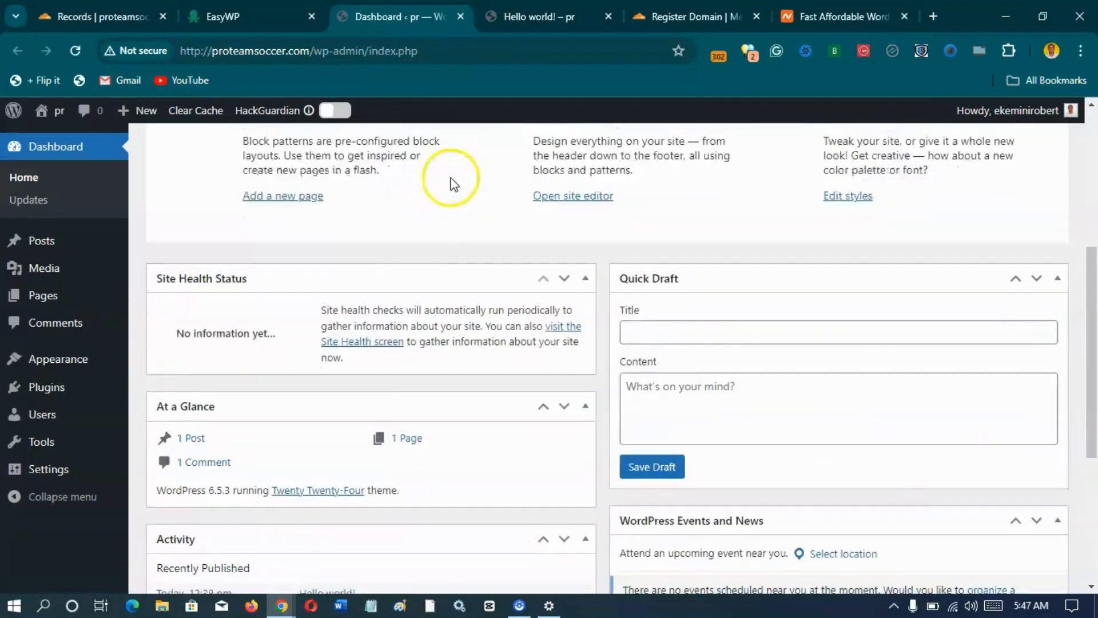
scroll(446, 221, up, 10)
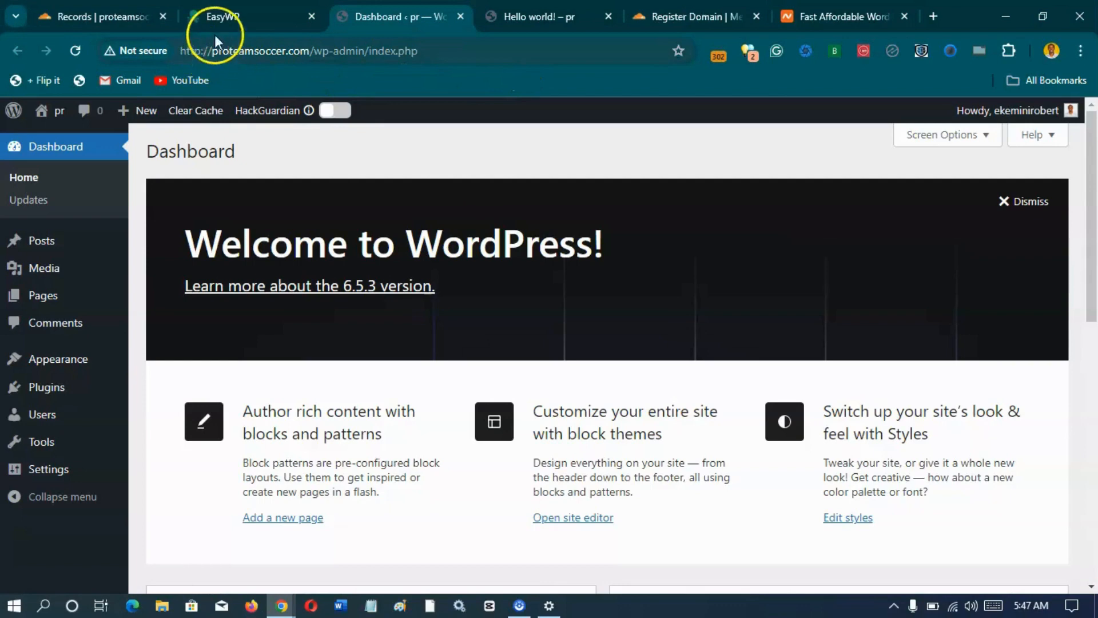
Return to Cloudflare and review the SSL/TLS encryption mode of proteamsoccer.com
click(216, 17)
click(103, 17)
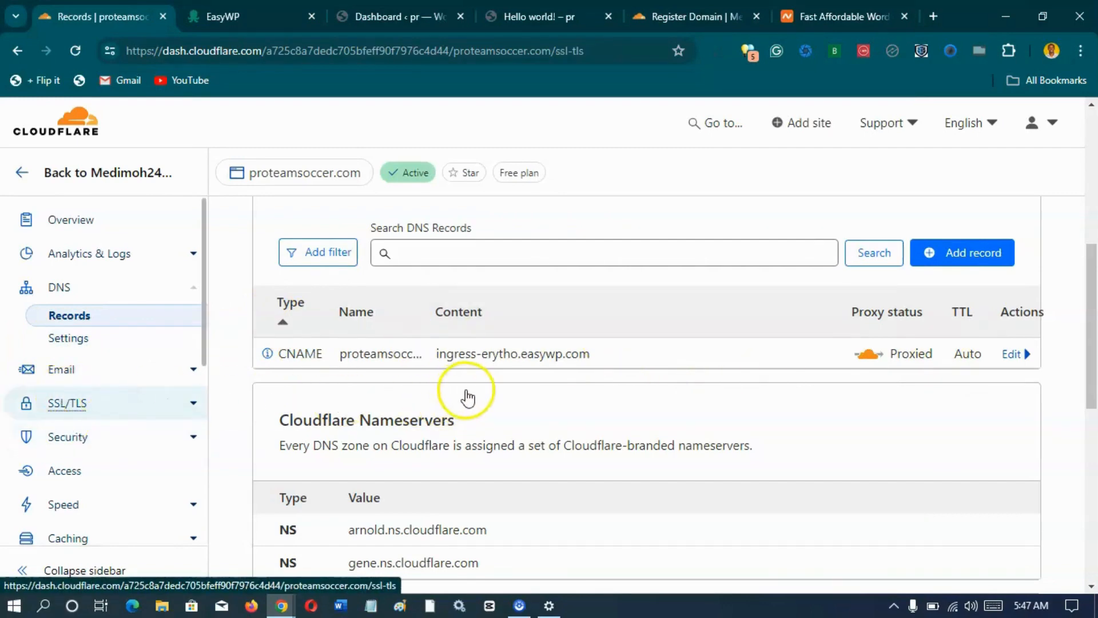
scroll(465, 384, down, 5)
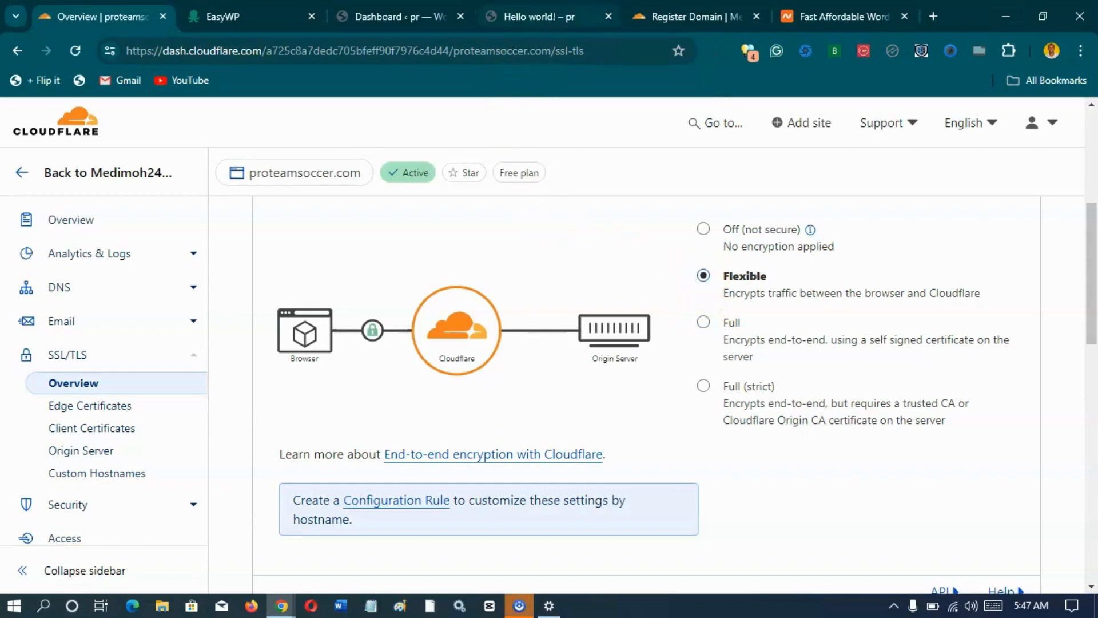
click(535, 16)
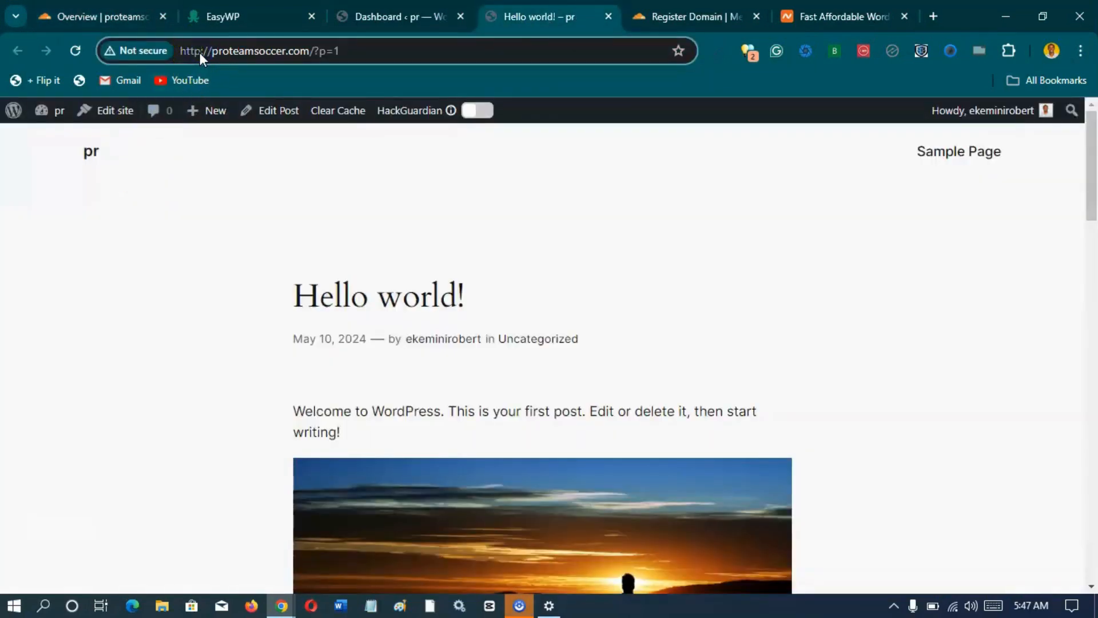
text(s)
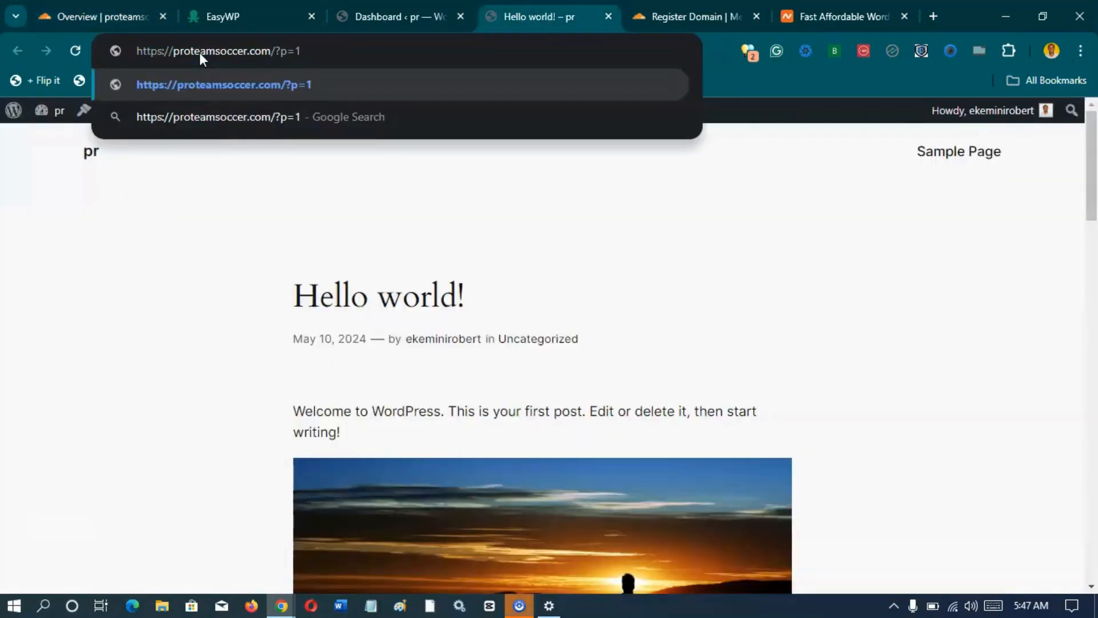
key(Return)
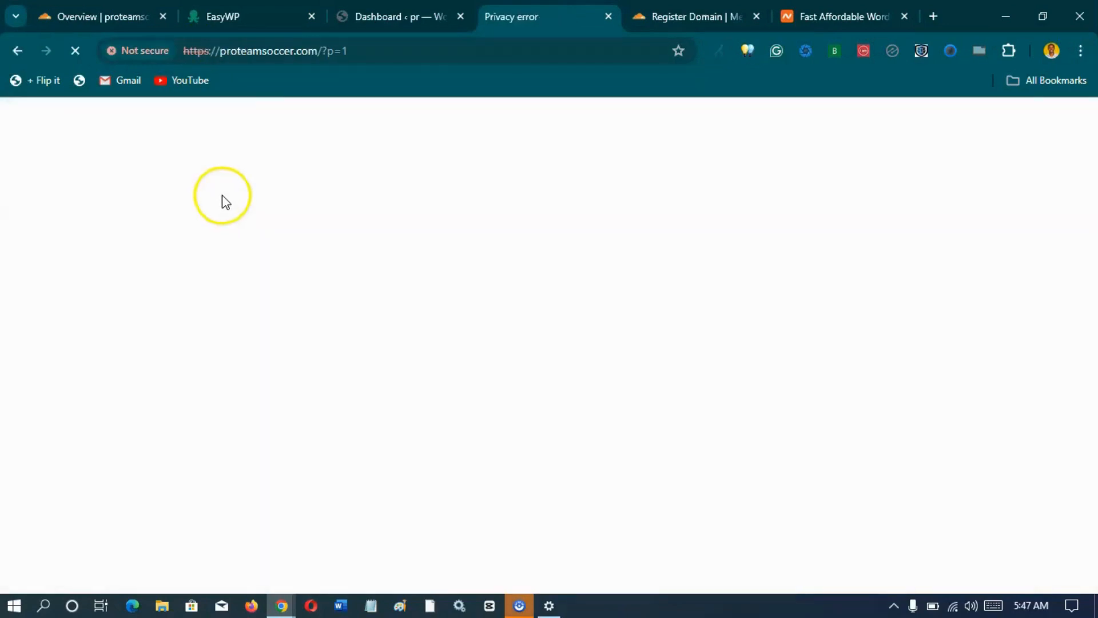
click(345, 490)
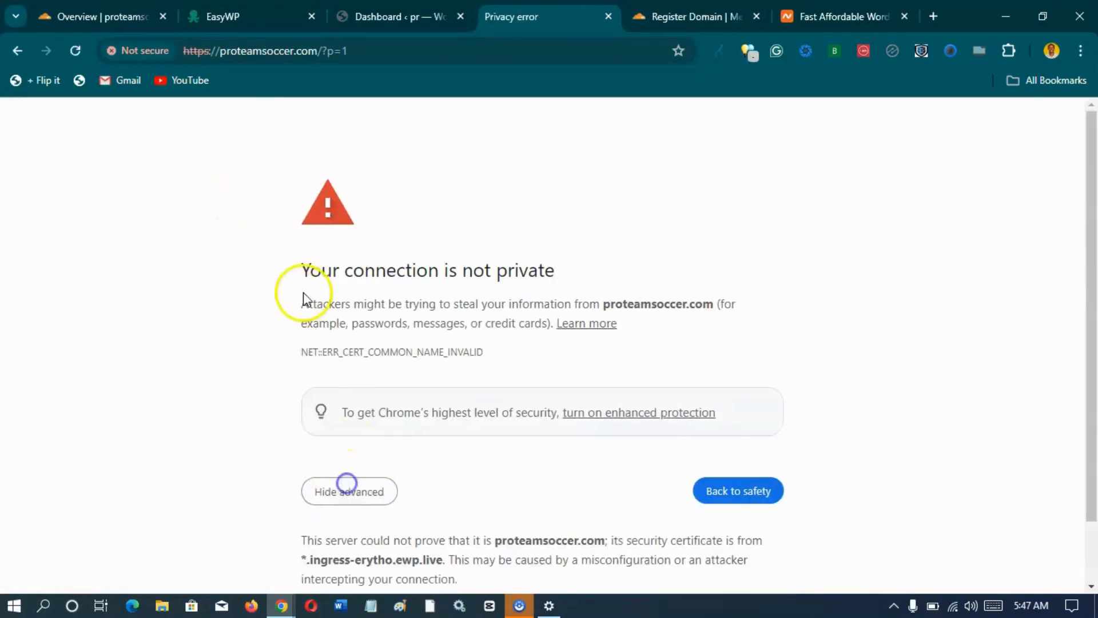
scroll(314, 315, down, 2)
click(382, 546)
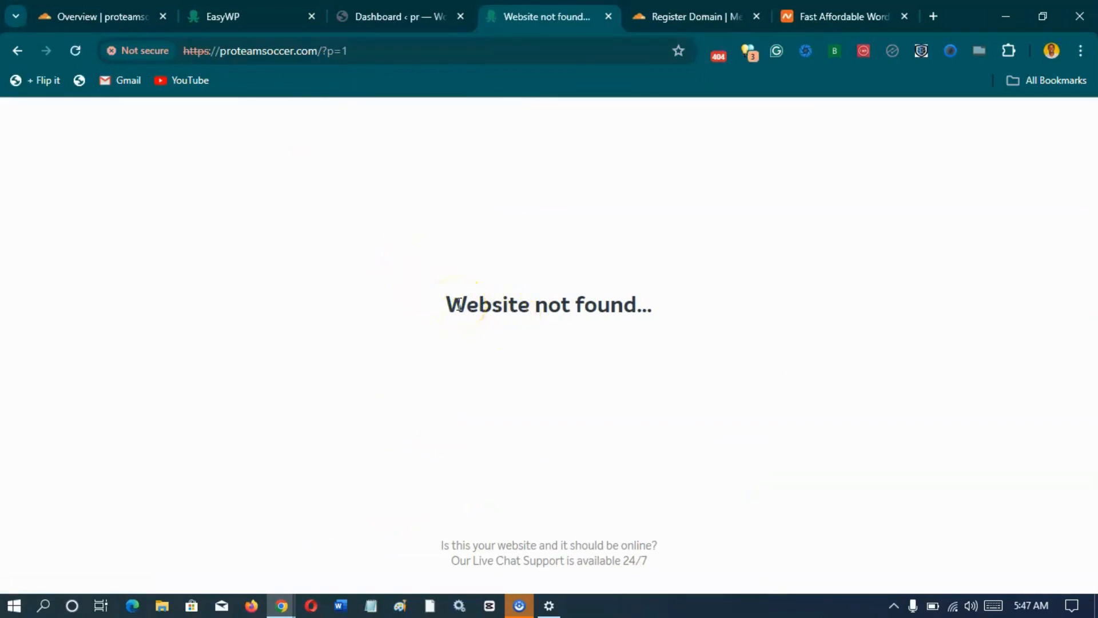
Close the post's page and set the SSL/TLS encryption mode of proteamsoccer.com to Full in Cloudflare
click(608, 16)
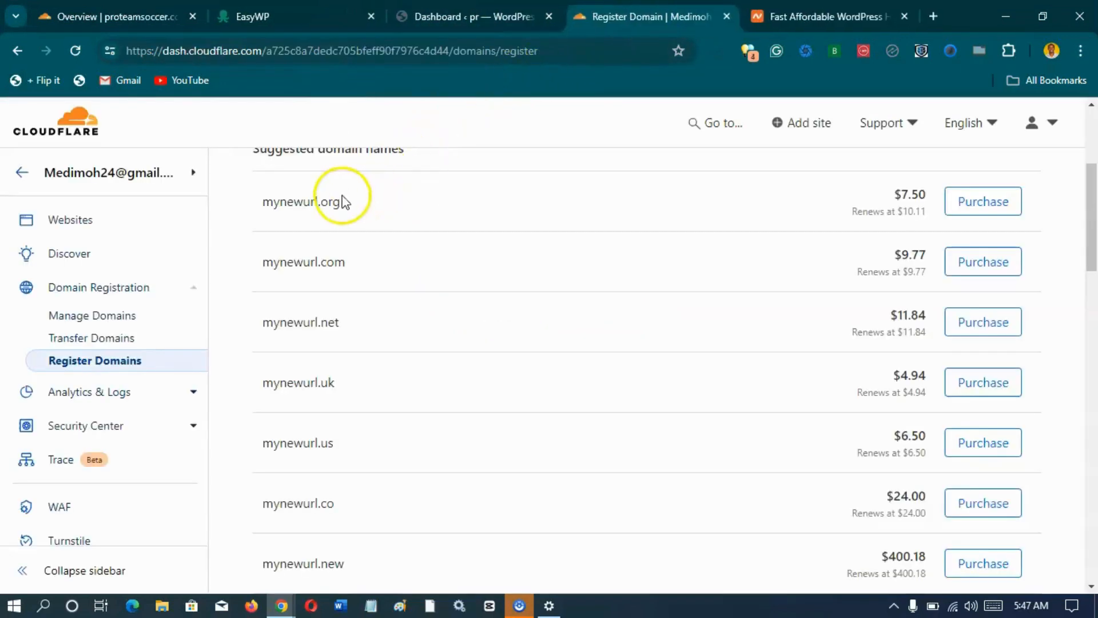
click(147, 17)
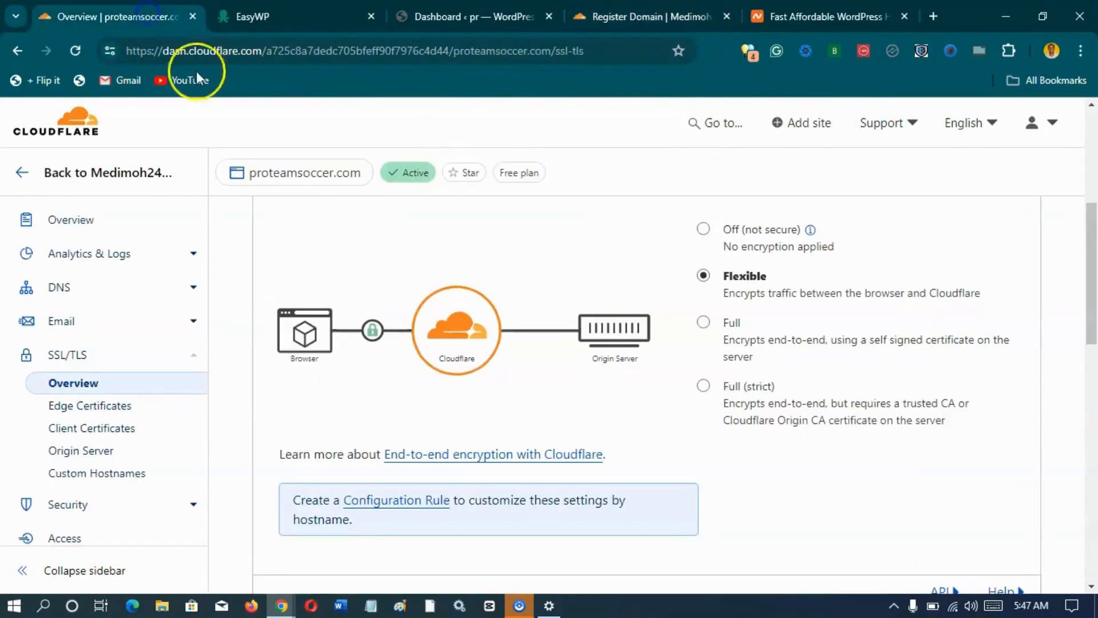
click(705, 323)
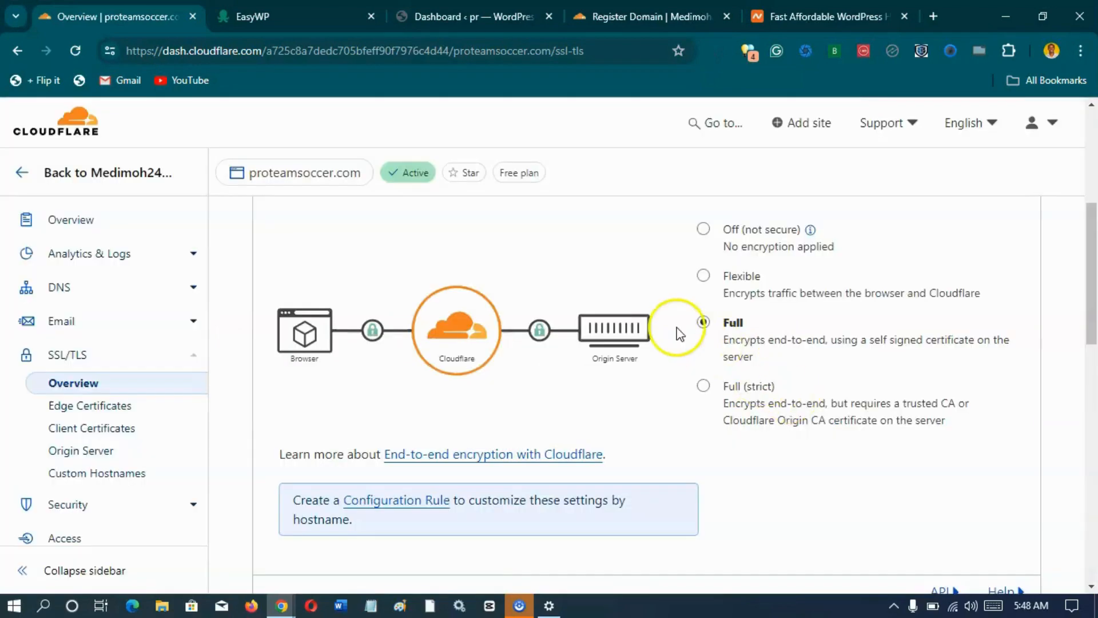
Open the live site from the WordPress dashboard in a new tab and check its homepage and protocol
click(436, 8)
mouse_move(50, 128)
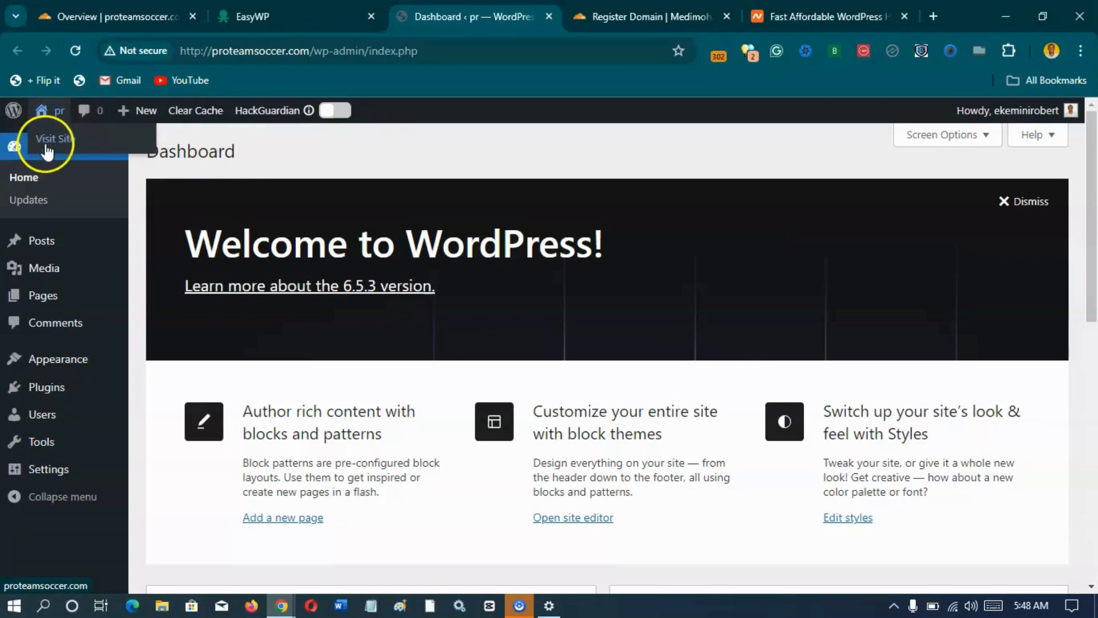
right_click(48, 150)
click(85, 160)
click(567, 8)
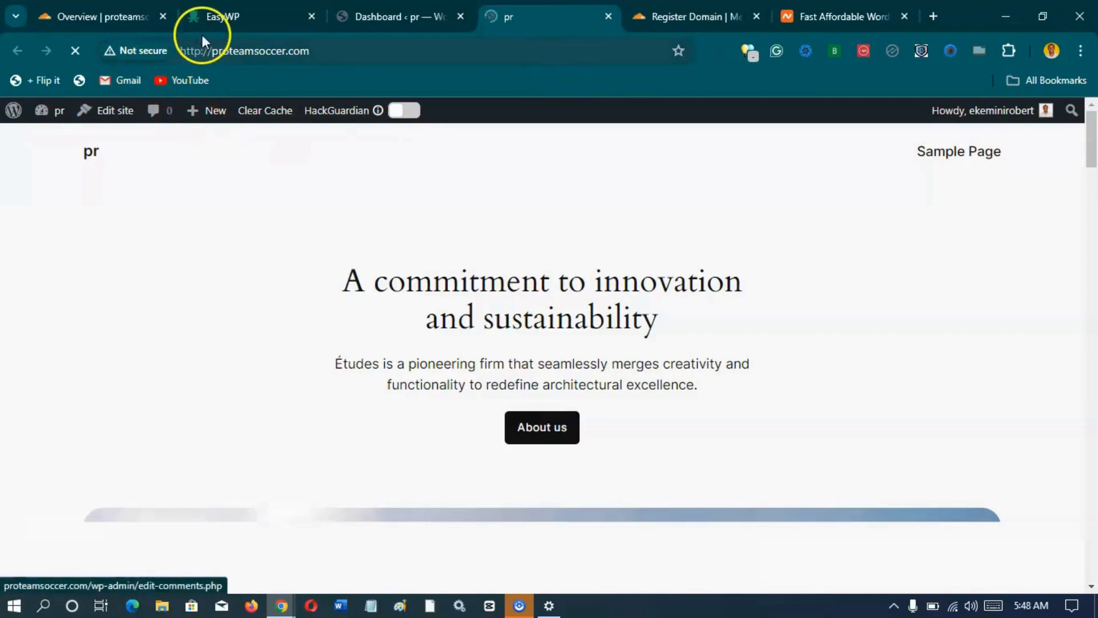
Purge all cached files for proteamsoccer.com in Cloudflare's caching configuration
click(115, 16)
scroll(109, 400, down, 3)
scroll(97, 429, down, 3)
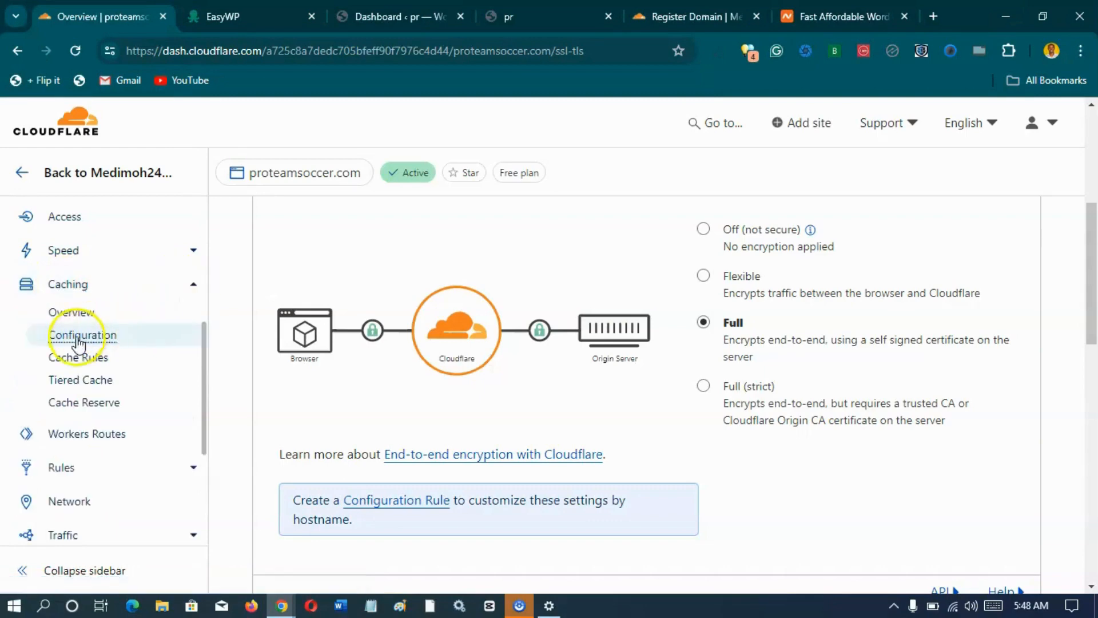
click(86, 335)
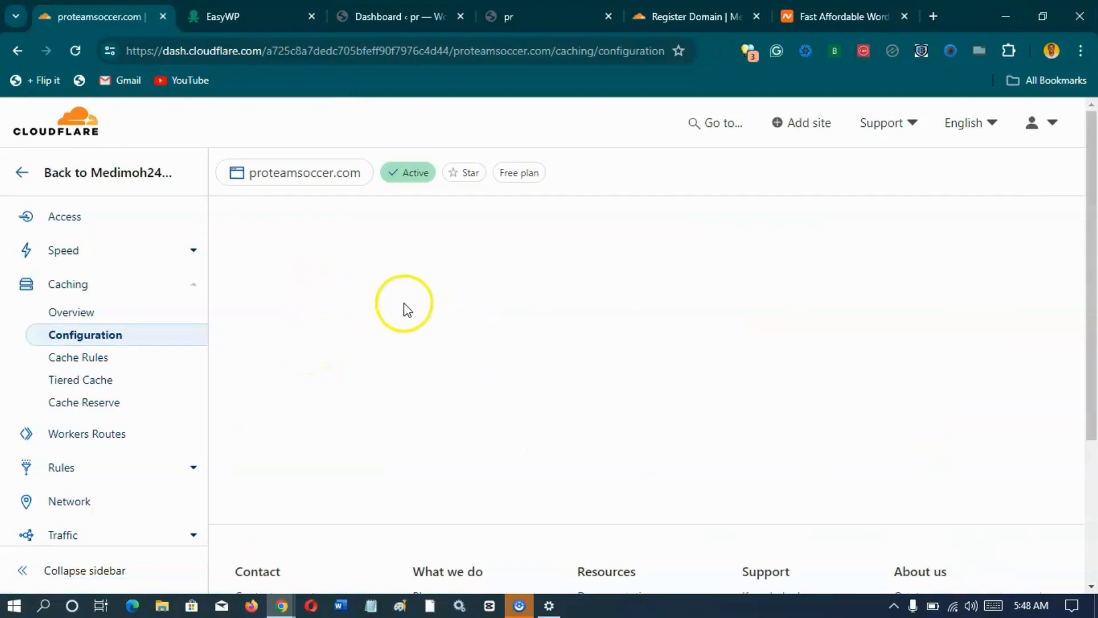
click(895, 445)
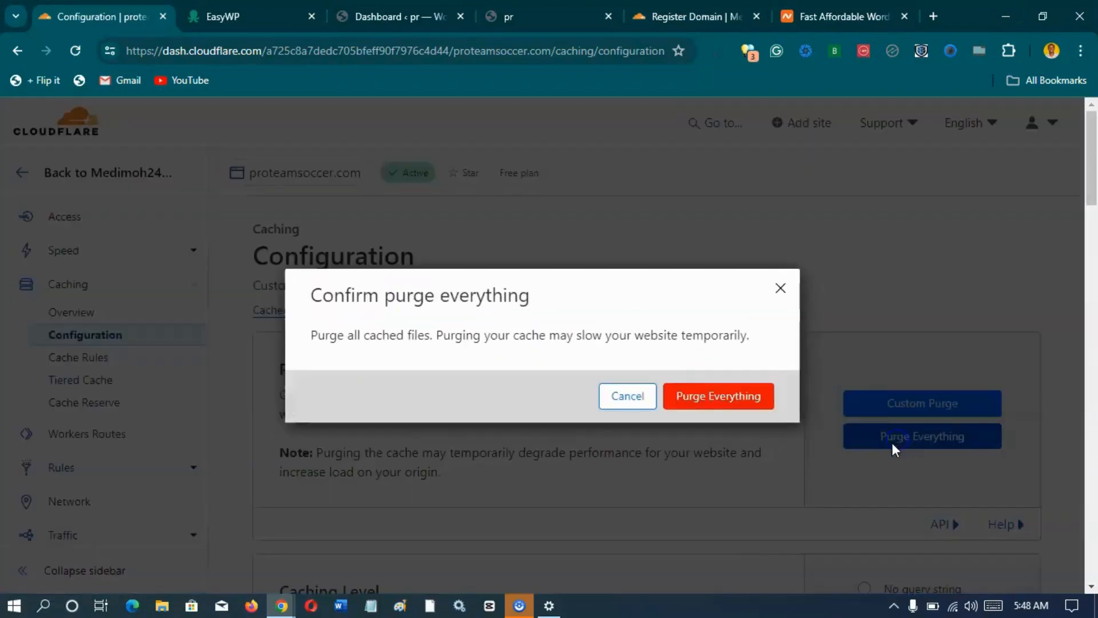
click(670, 398)
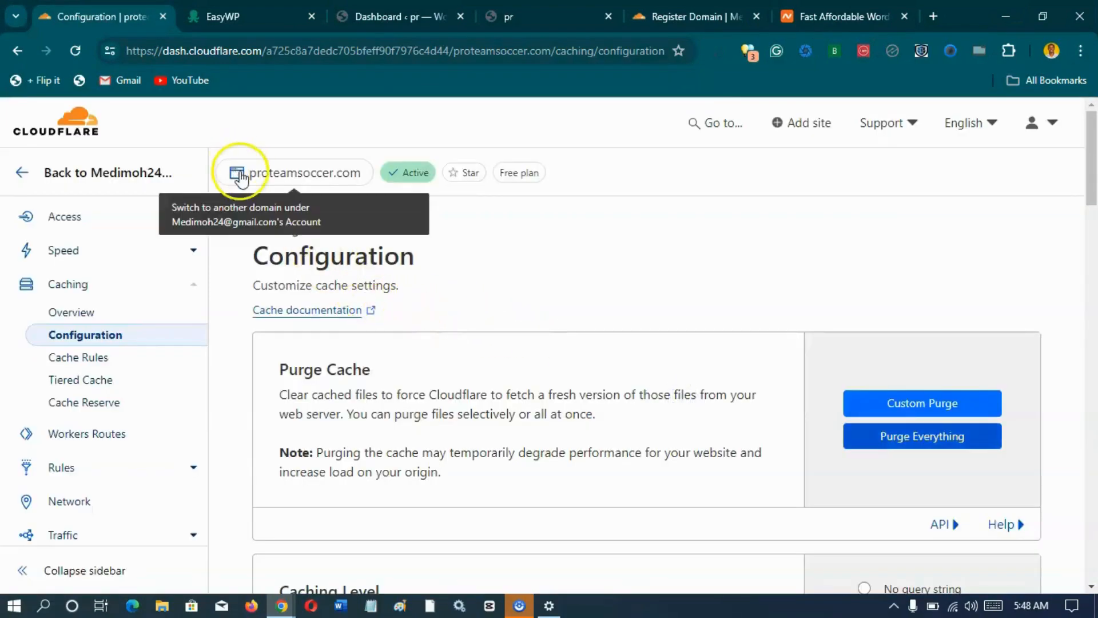
Reopen WP Admin from the EasyWP overview to test access, and close the old WordPress dashboard
click(246, 14)
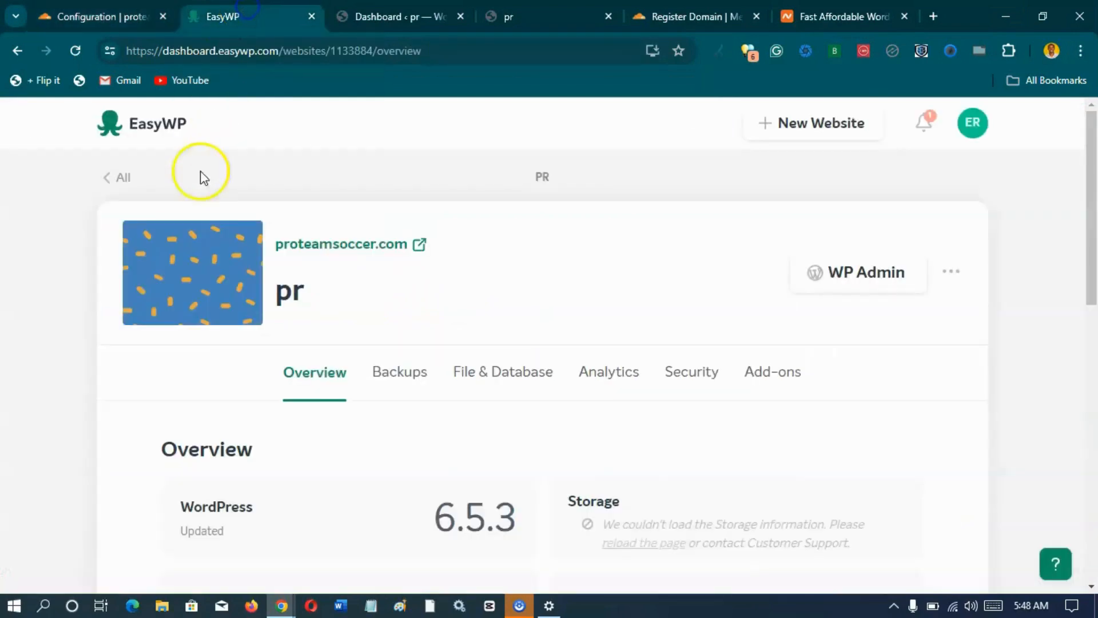
click(869, 272)
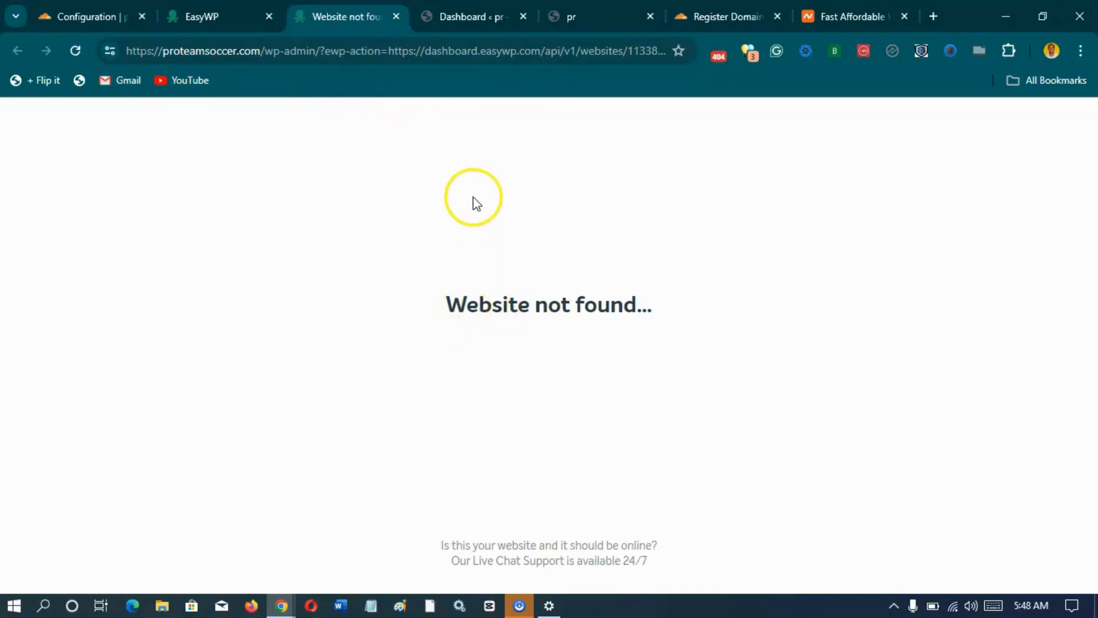
click(466, 16)
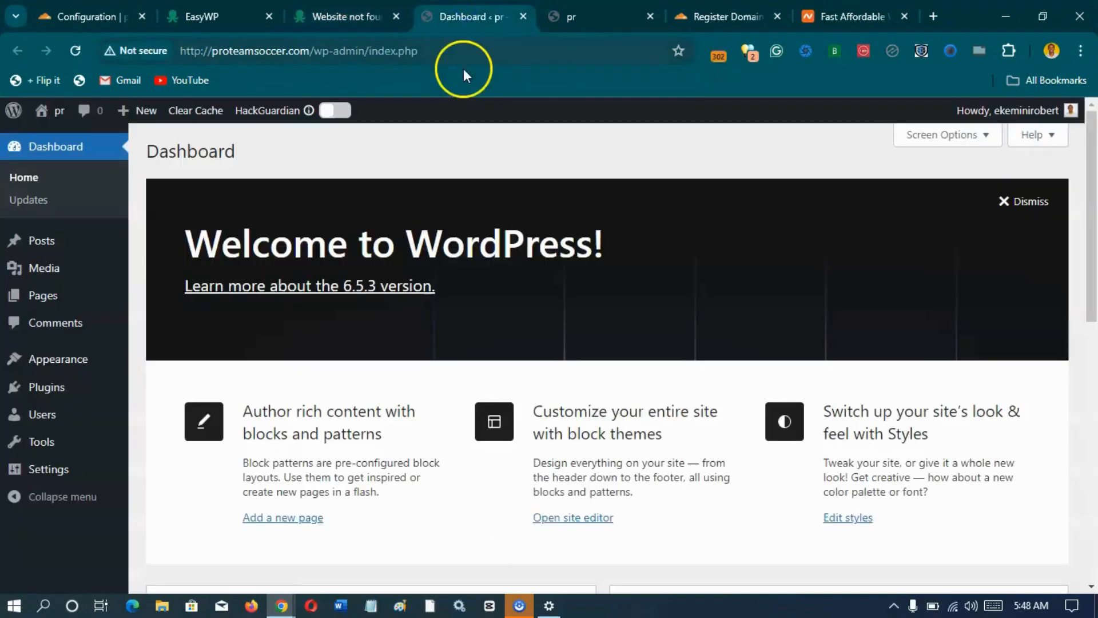
click(519, 19)
Return to EasyWP, review the website's overview details, and open its Backups page
click(212, 16)
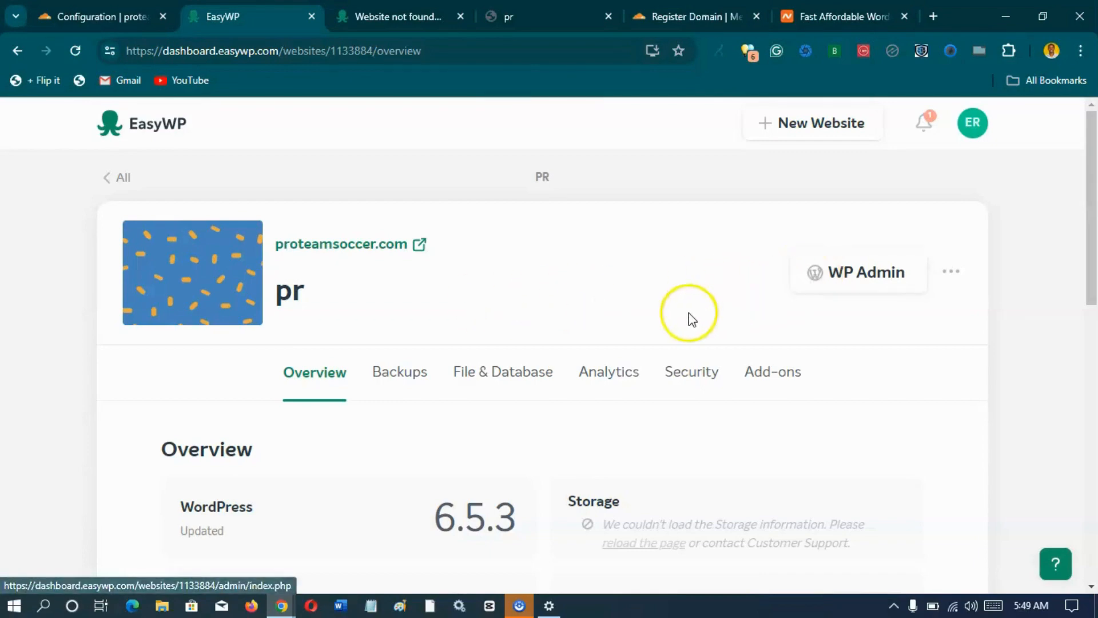
scroll(489, 329, down, 4)
scroll(490, 338, down, 4)
scroll(490, 332, up, 5)
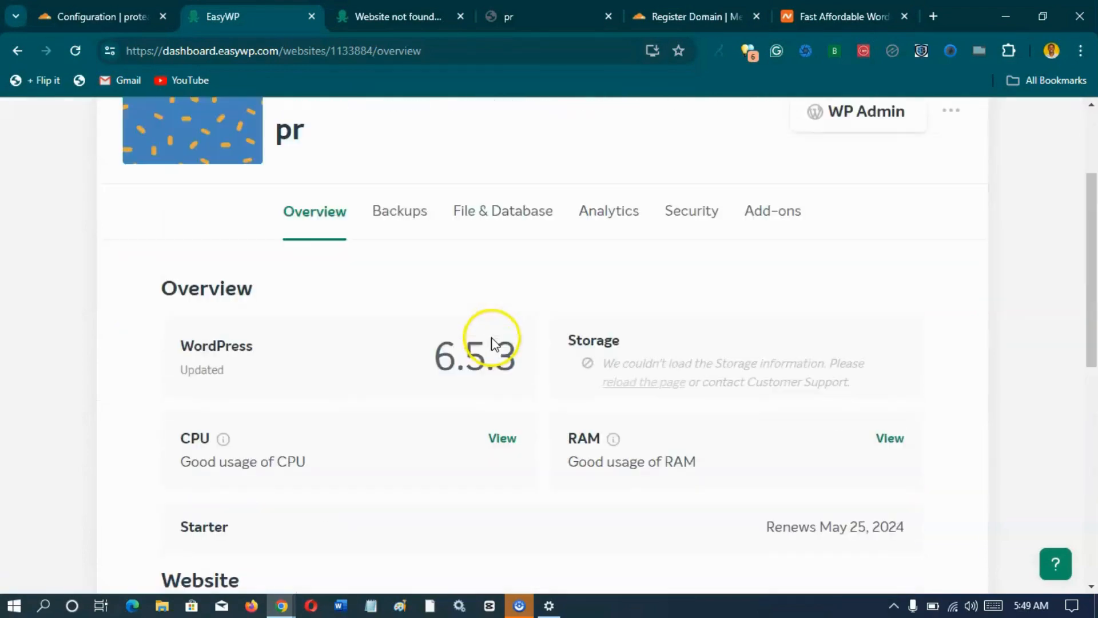
click(372, 242)
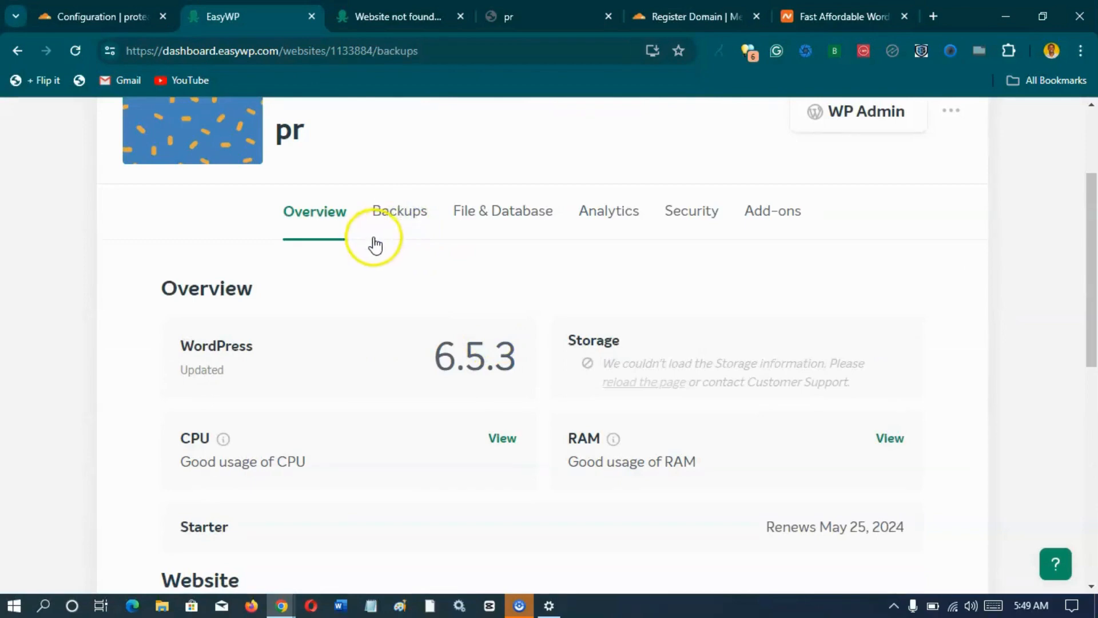
Create a backup of the pr website without a description, and open the available actions for that backup
scroll(406, 309, down, 1)
scroll(417, 314, down, 4)
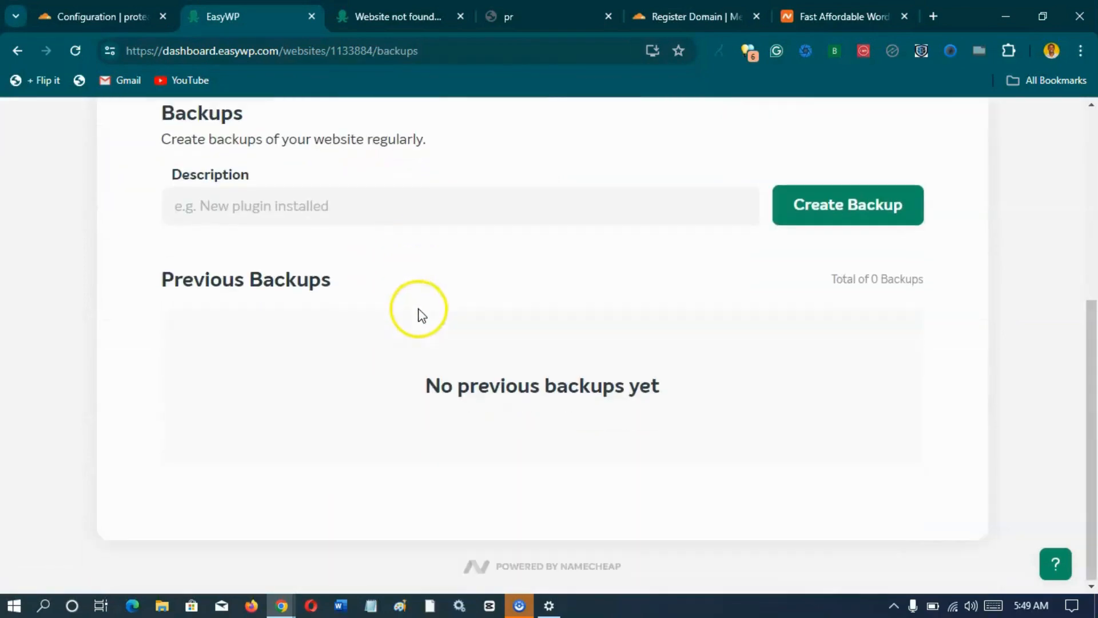
scroll(715, 323, up, 3)
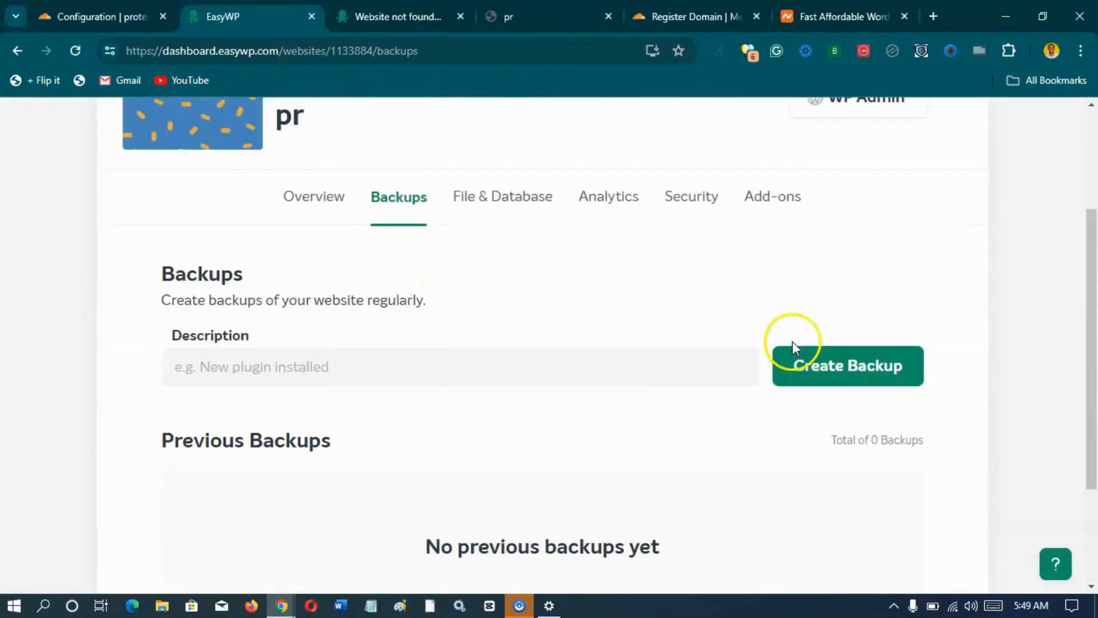
click(818, 377)
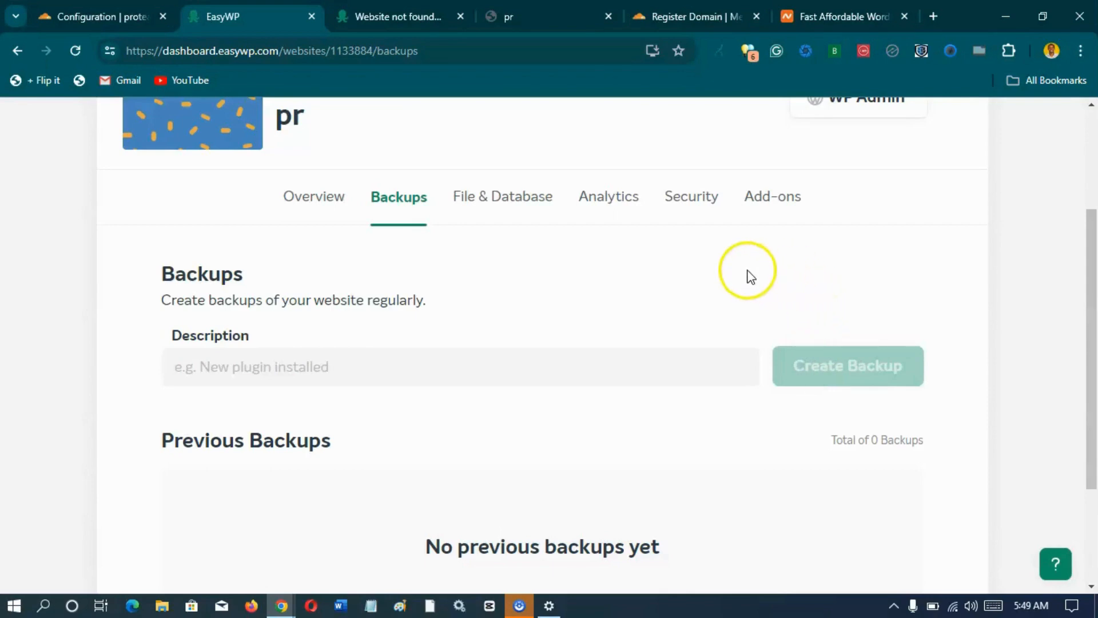
scroll(434, 359, down, 2)
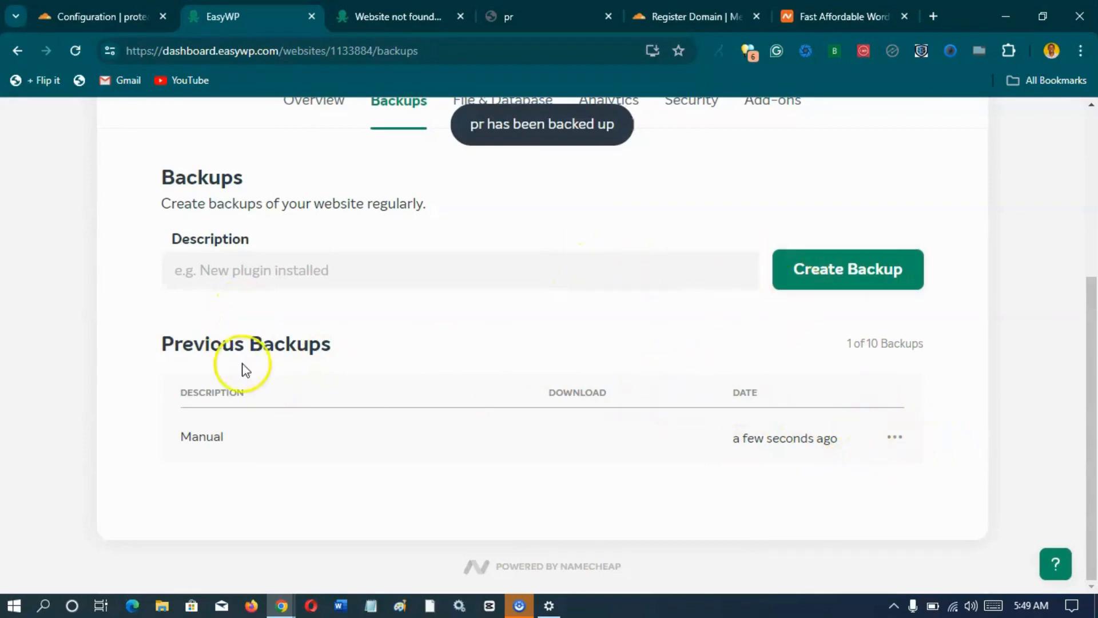
click(263, 274)
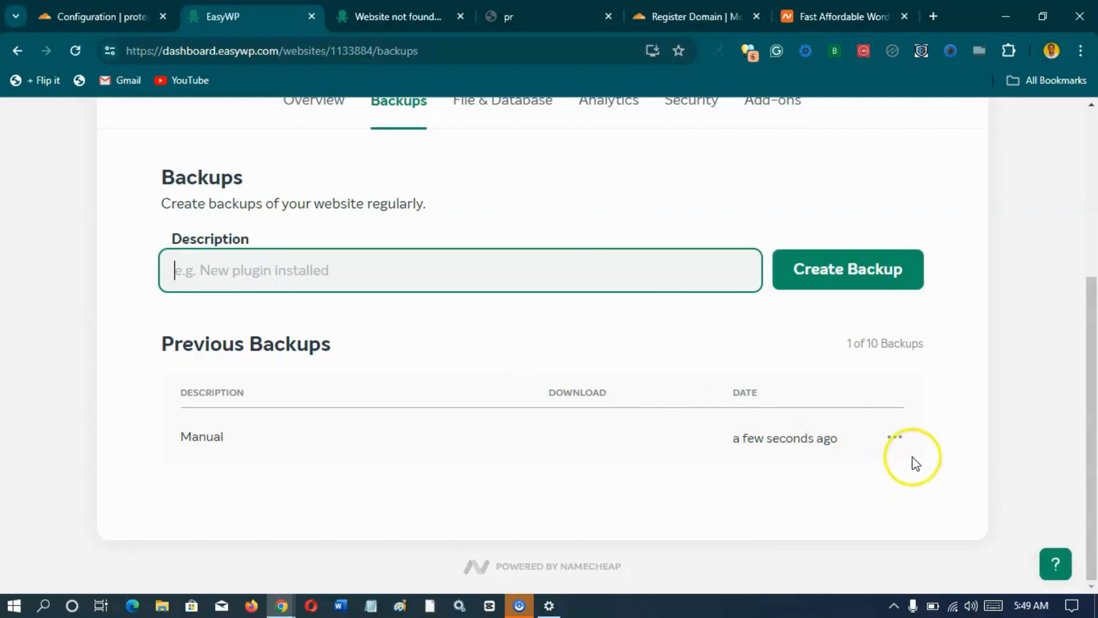
click(894, 440)
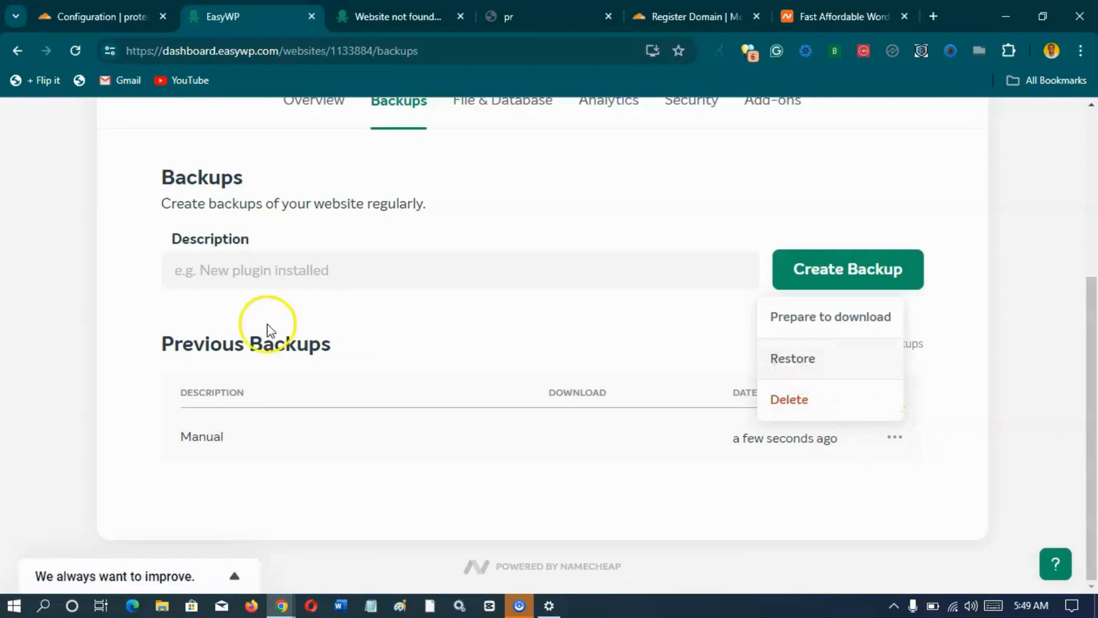
Bring up the failed WP Admin page that shows "Website not found" and close its tab
scroll(273, 333, up, 5)
click(378, 17)
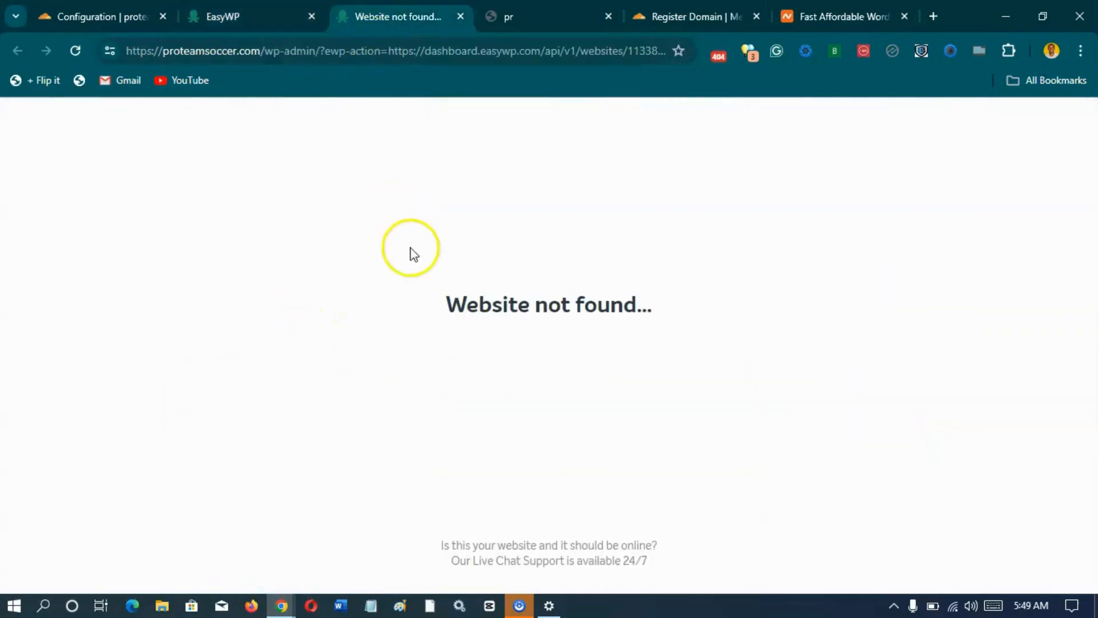
click(460, 18)
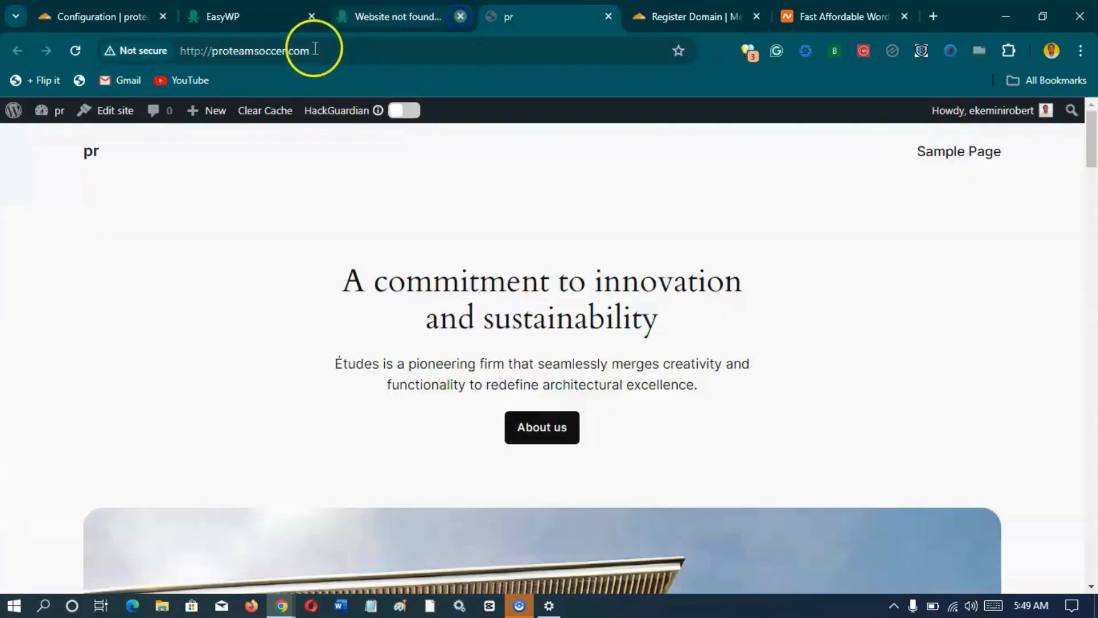
Switch to Cloudflare, review the SSL/TLS encryption settings for proteamsoccer.com, and open its Origin Server page
click(128, 18)
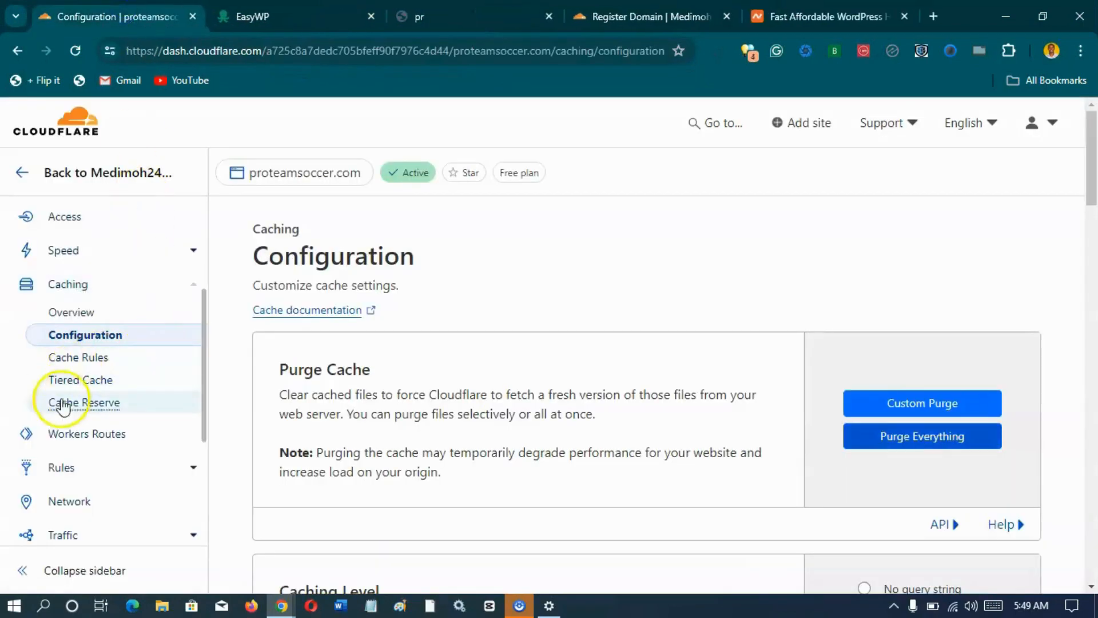
scroll(34, 412, down, 3)
scroll(66, 392, up, 5)
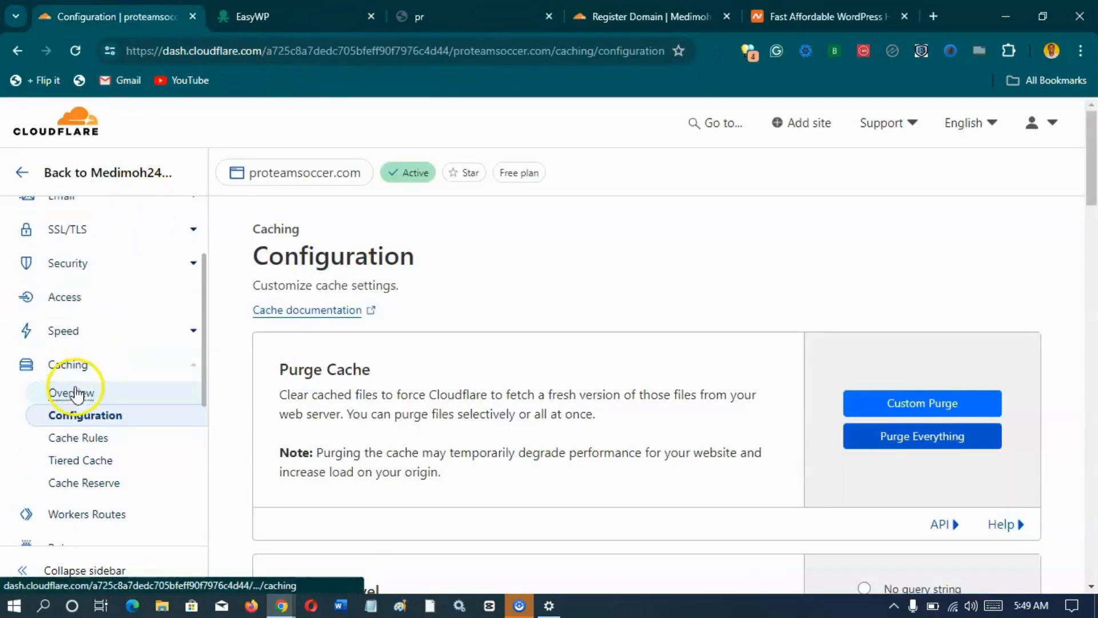
click(71, 230)
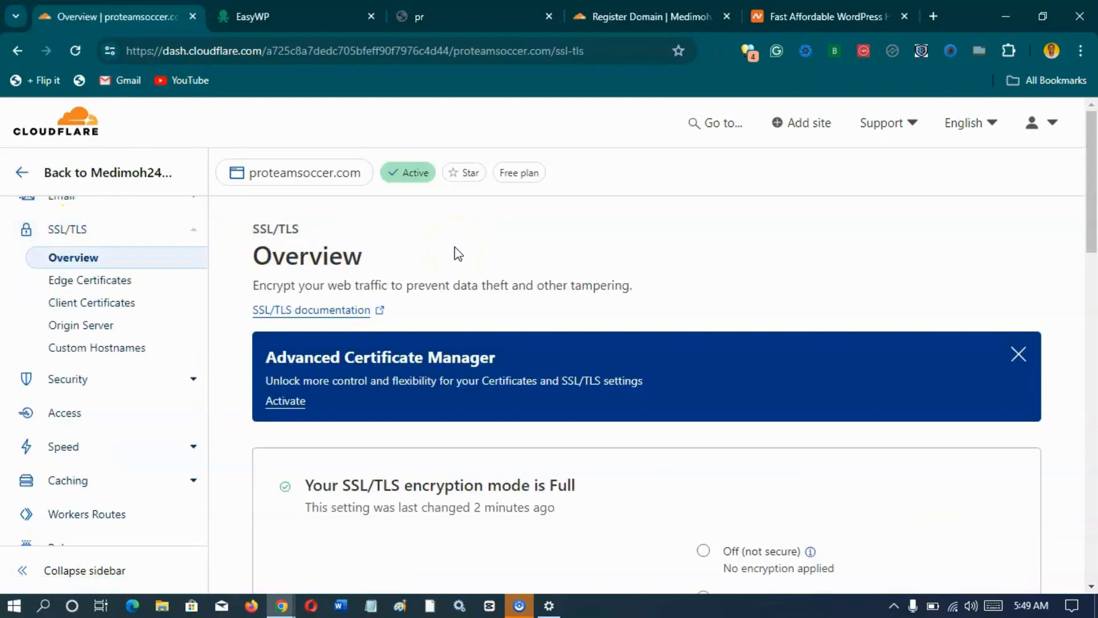
scroll(430, 330, down, 3)
scroll(430, 331, down, 4)
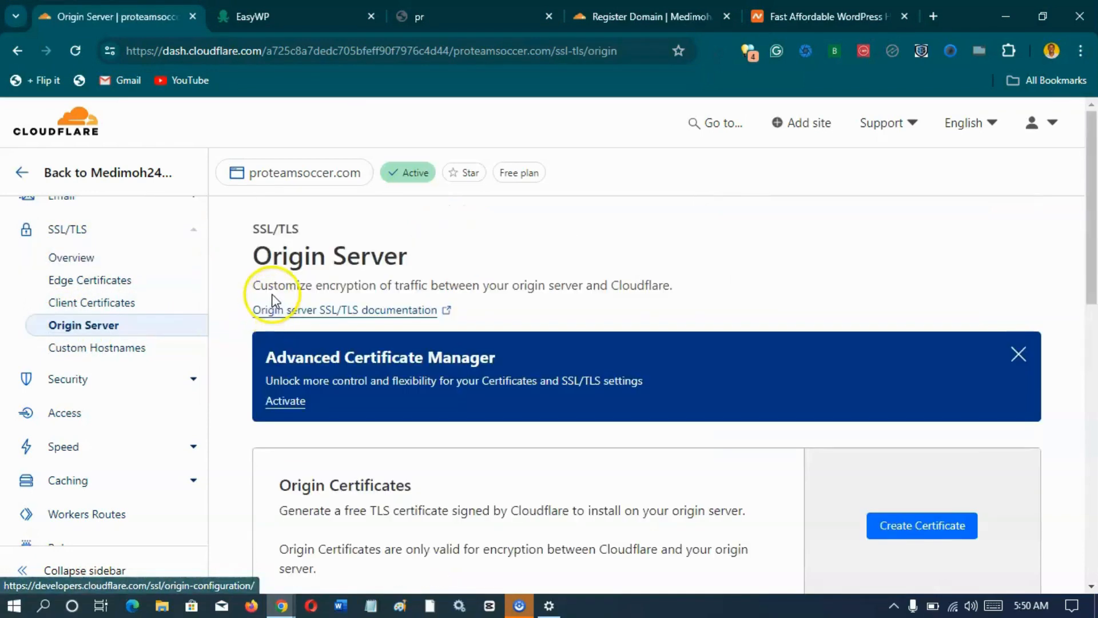
Examine the Origin Certificates and Authenticated Origin Pulls sections of the Origin Server page
scroll(264, 321, down, 2)
scroll(265, 326, down, 3)
scroll(263, 332, up, 3)
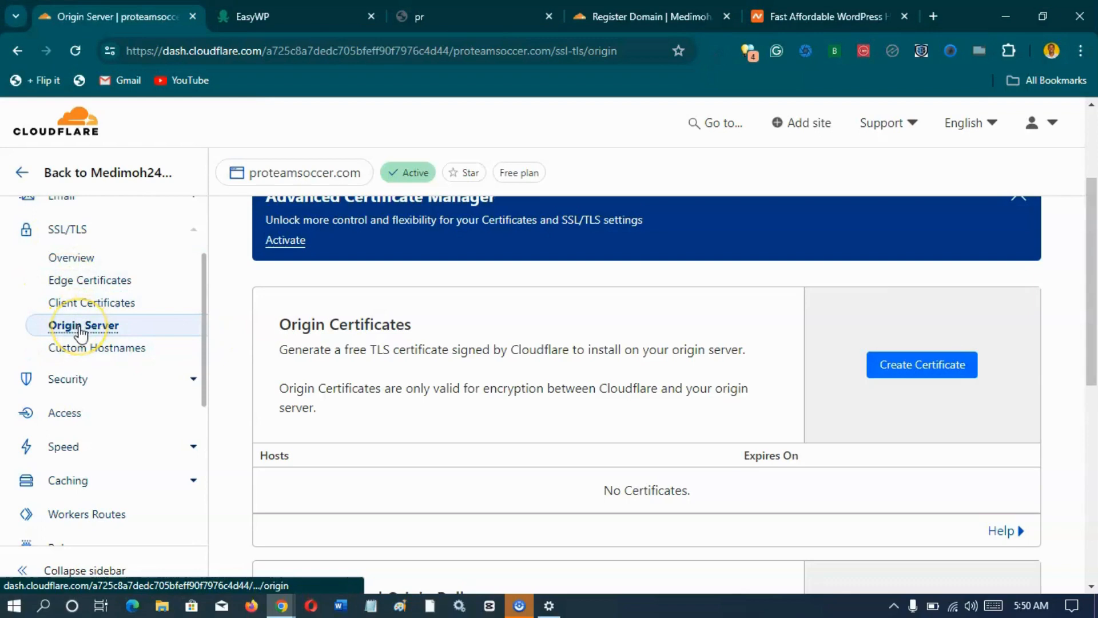
scroll(114, 320, up, 1)
scroll(235, 212, down, 1)
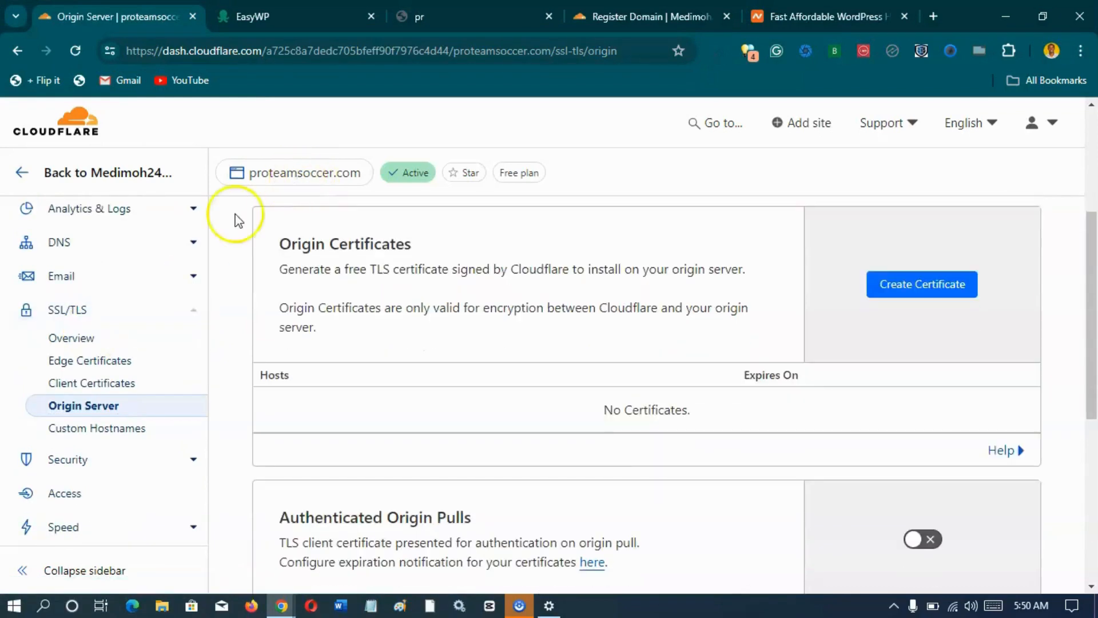
scroll(117, 335, down, 1)
scroll(120, 338, down, 1)
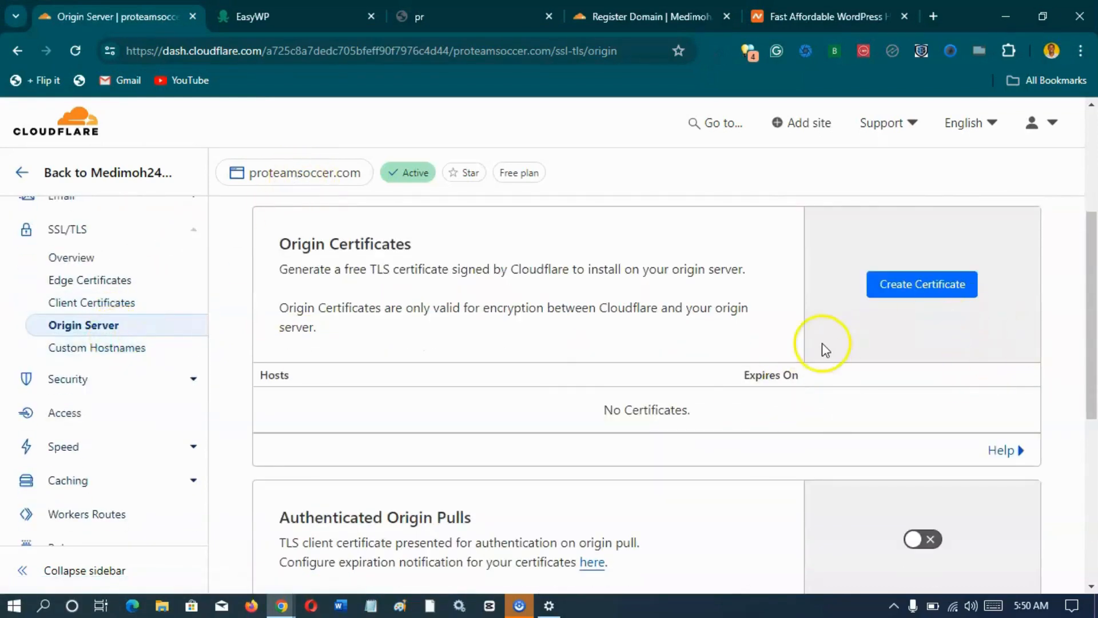
scroll(765, 376, up, 1)
scroll(669, 387, up, 2)
scroll(588, 392, down, 3)
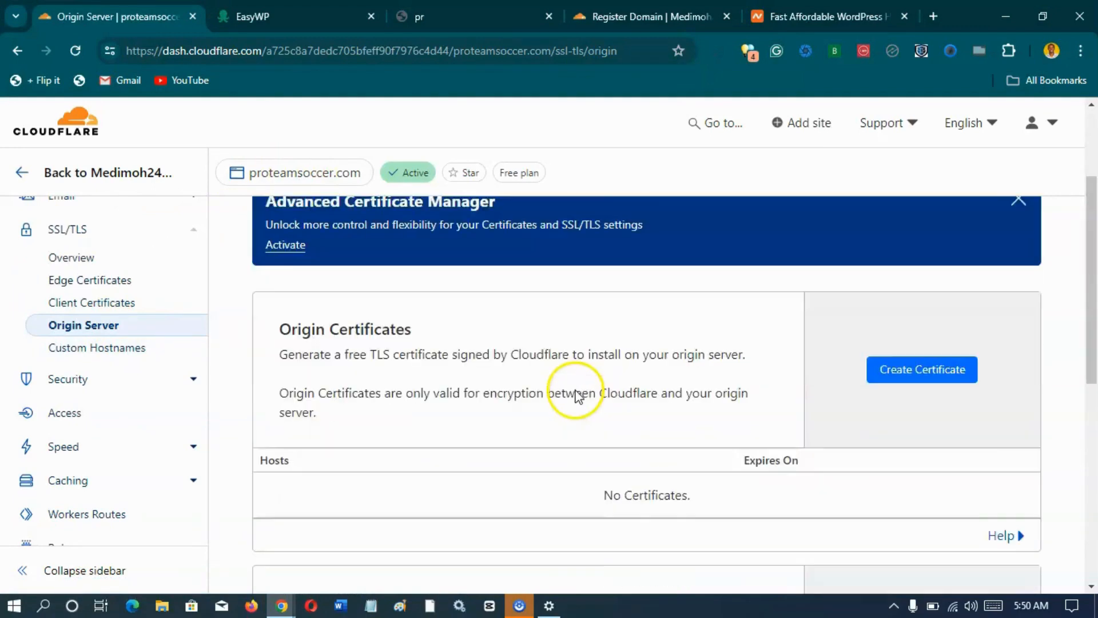
scroll(575, 407, down, 3)
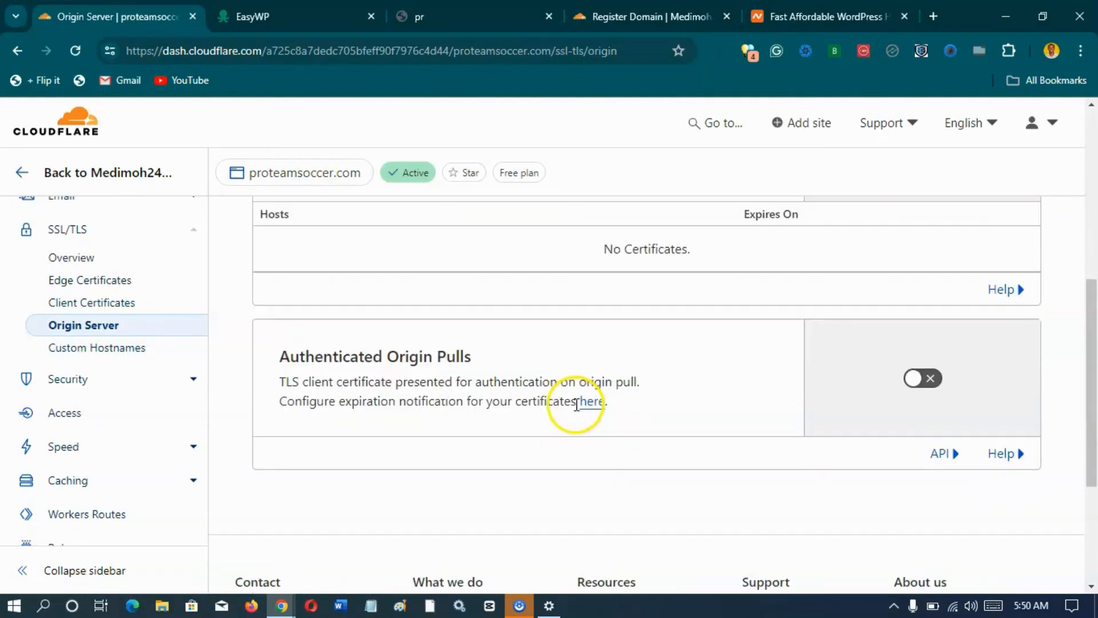
scroll(574, 405, up, 2)
scroll(576, 404, up, 1)
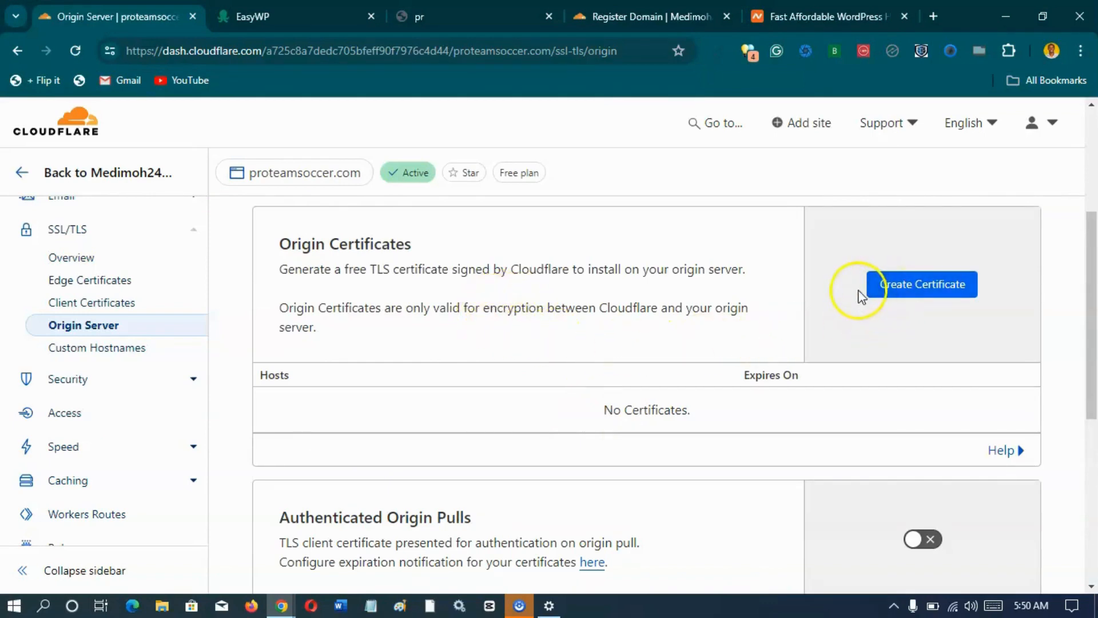
Create an origin certificate for *.proteamsoccer.com and proteamsoccer.com with an RSA (2048) key and 15 years validity, and view the generated certificate
click(912, 293)
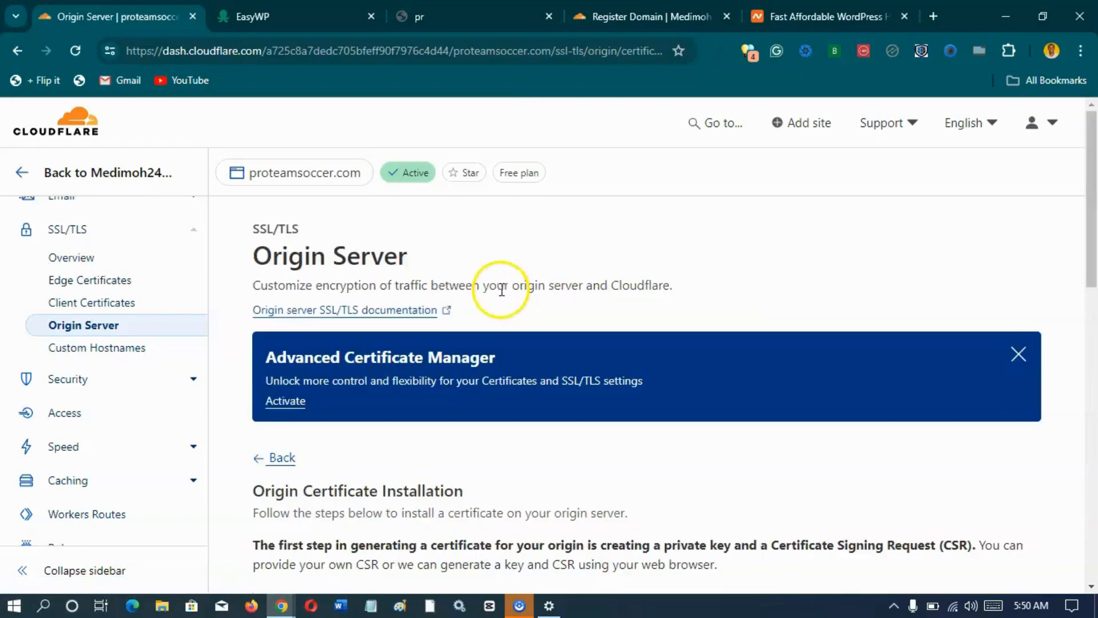
scroll(472, 307, down, 4)
scroll(400, 343, down, 2)
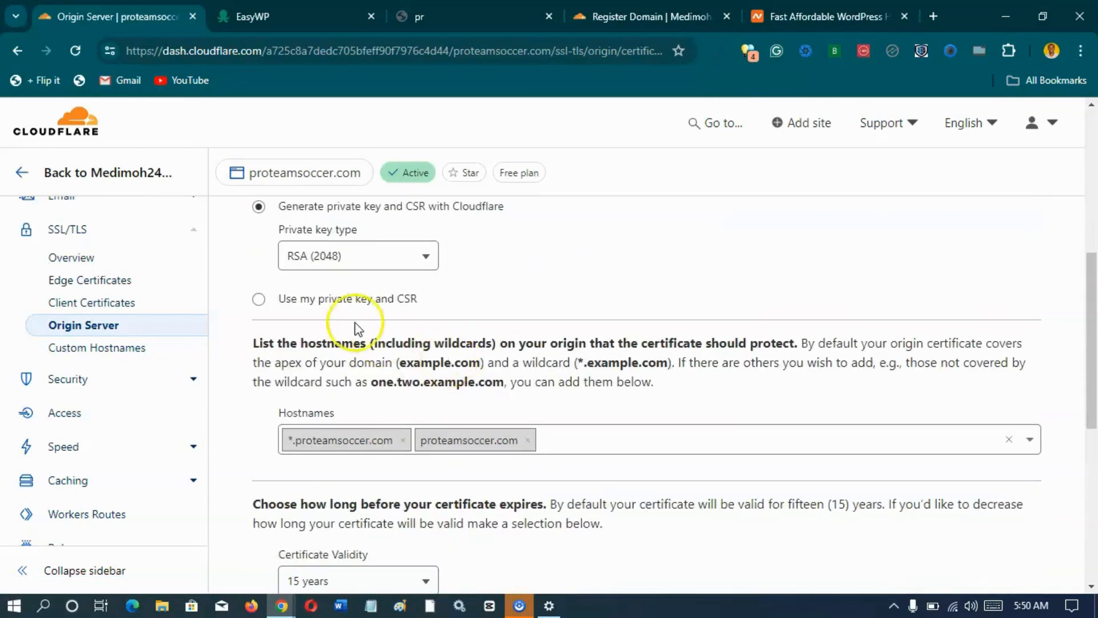
scroll(355, 326, up, 1)
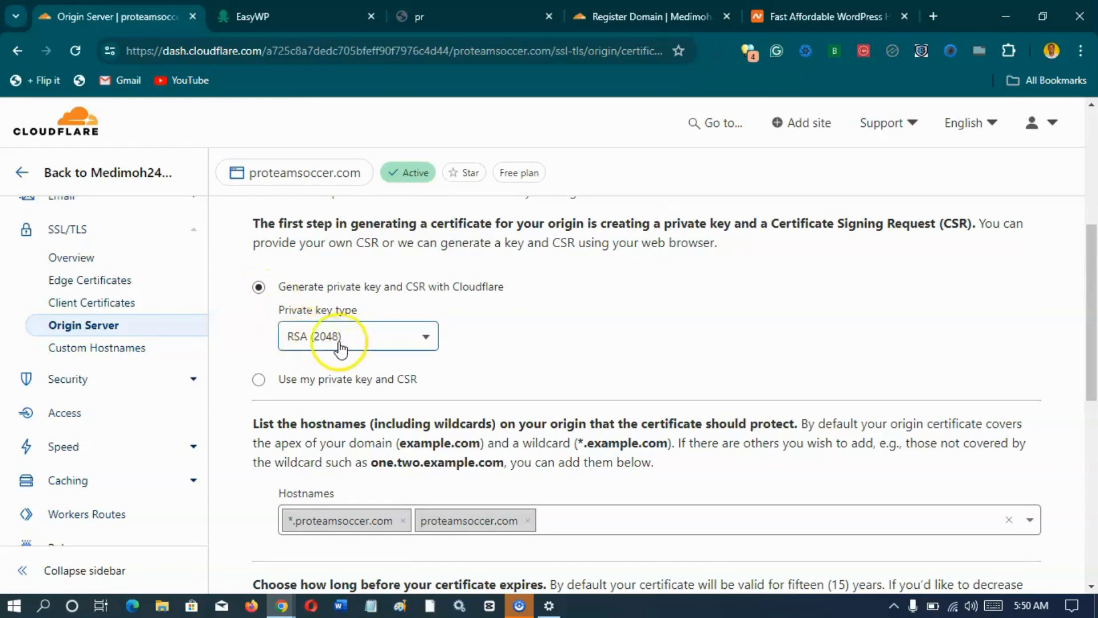
scroll(375, 343, down, 3)
scroll(404, 370, down, 3)
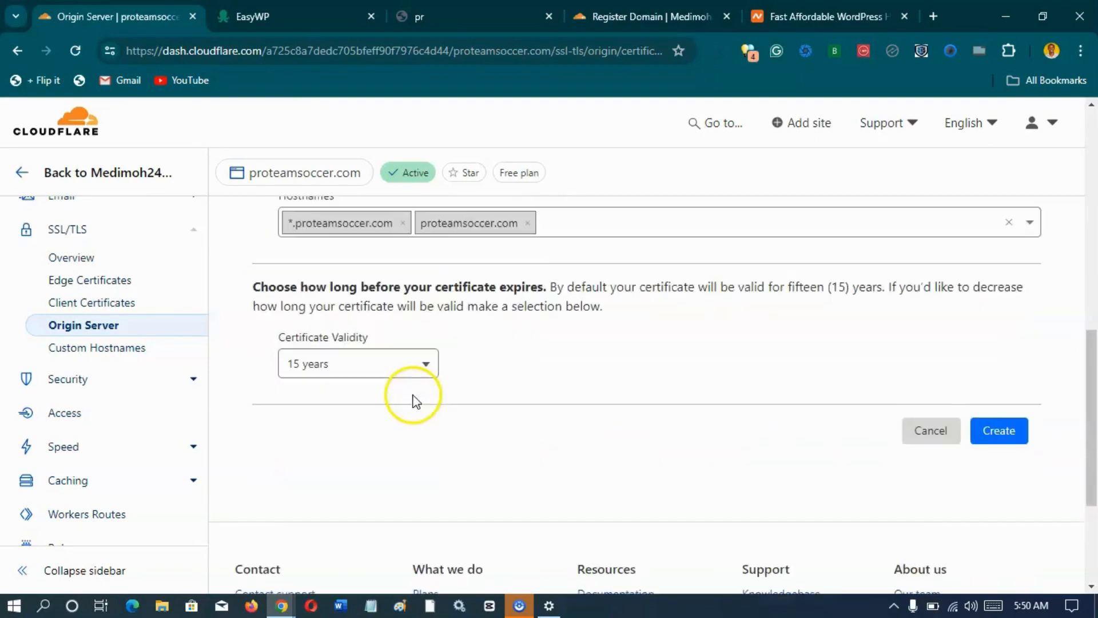
click(366, 347)
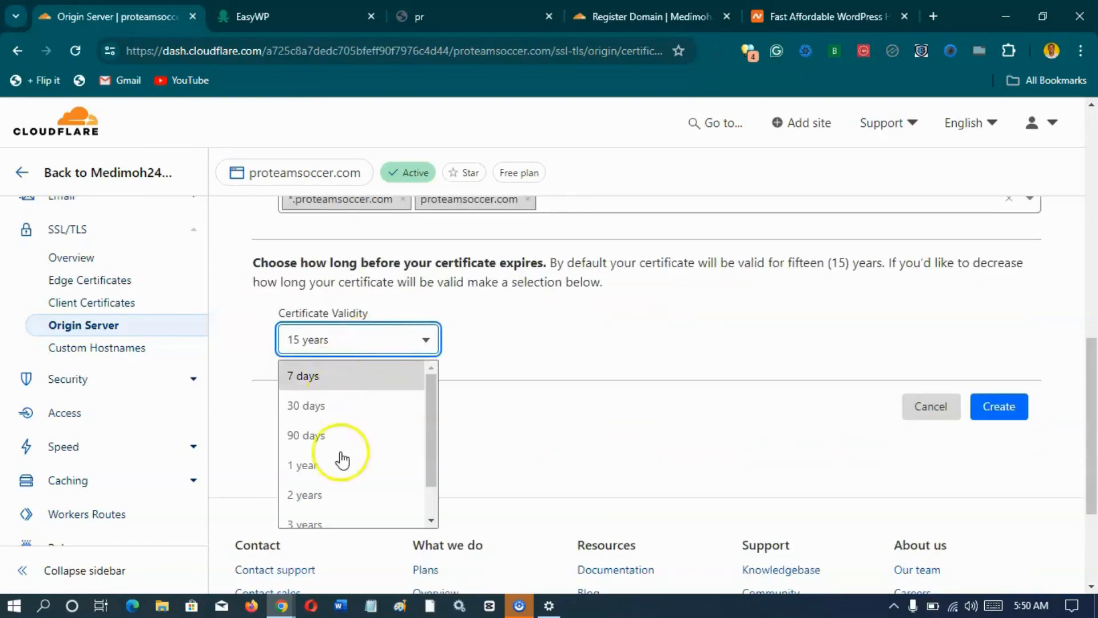
click(507, 365)
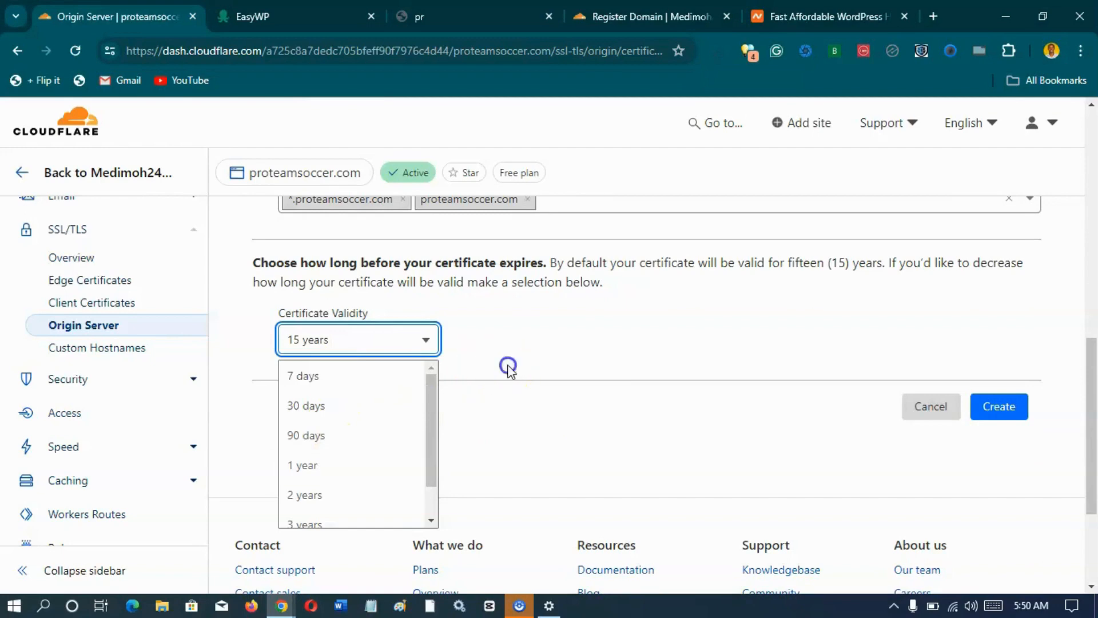
click(1012, 416)
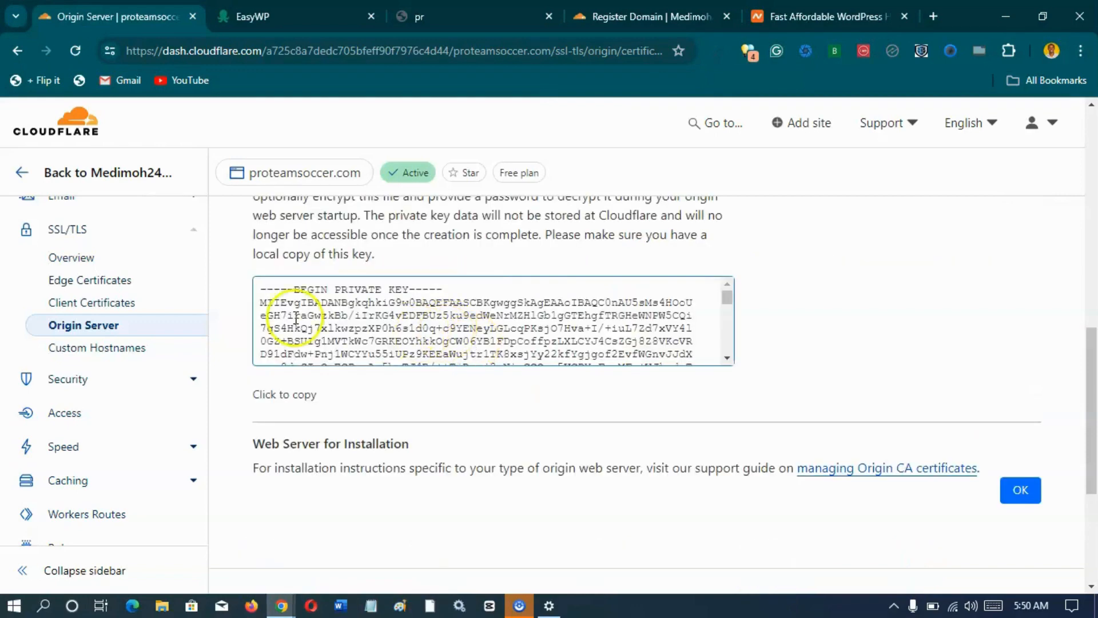
scroll(252, 392, up, 4)
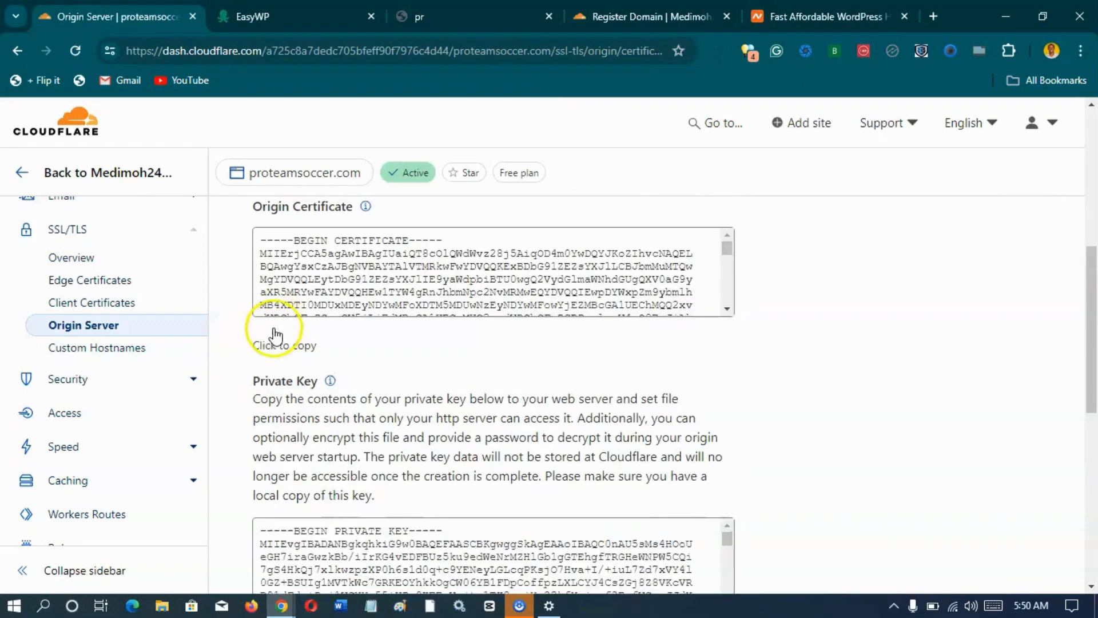
scroll(274, 335, up, 1)
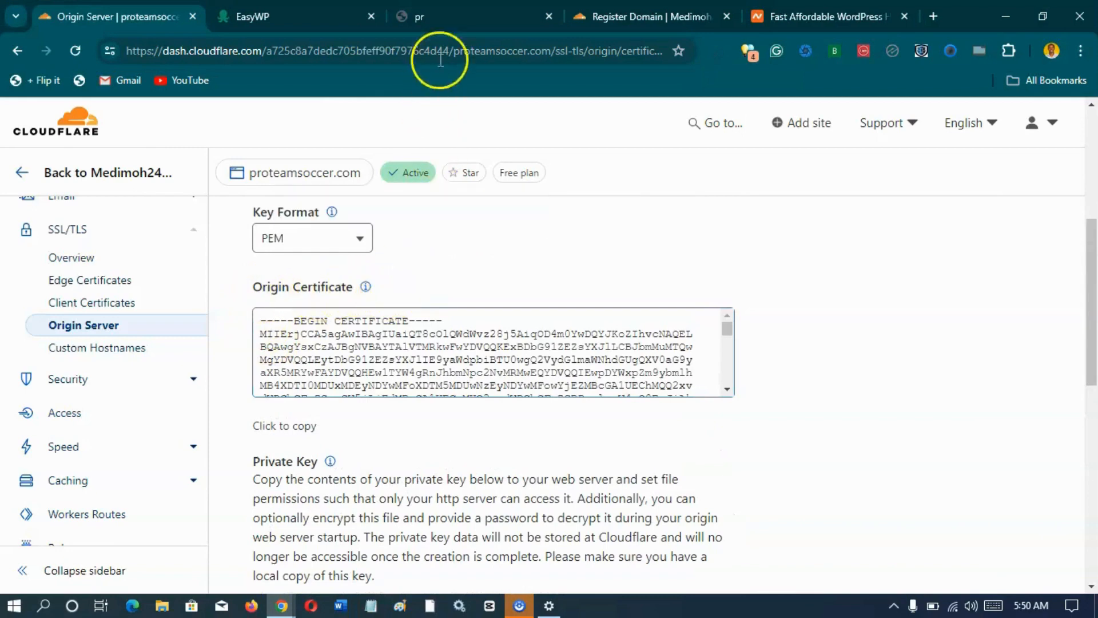
Switch to EasyWP, open the SSL certificate settings from the website's overview, and open the form for adding a certificate
click(282, 15)
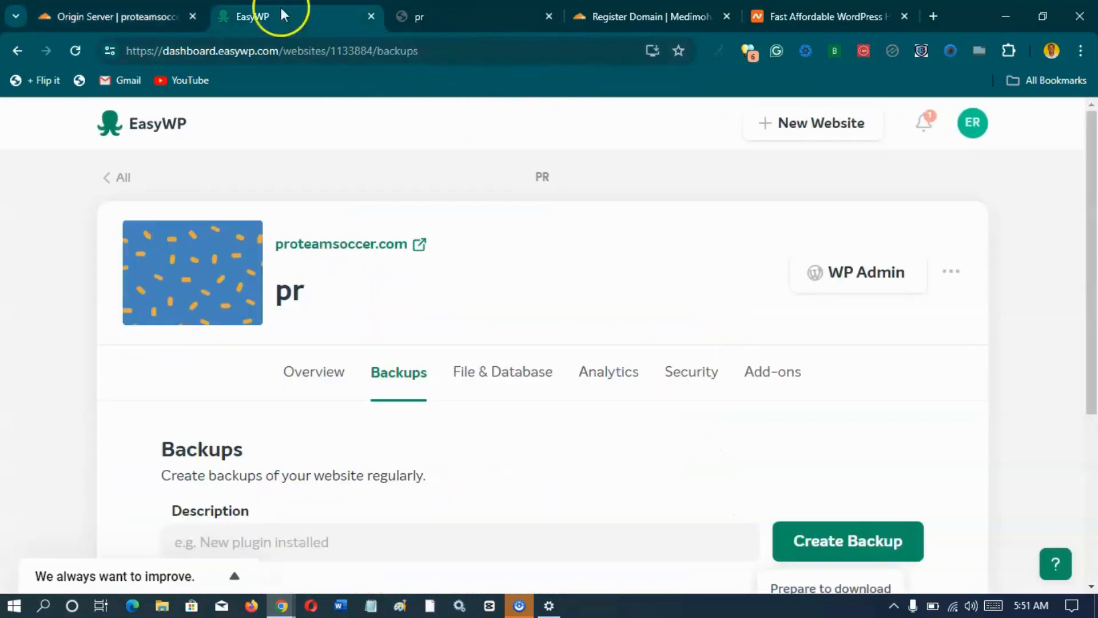
scroll(132, 362, down, 5)
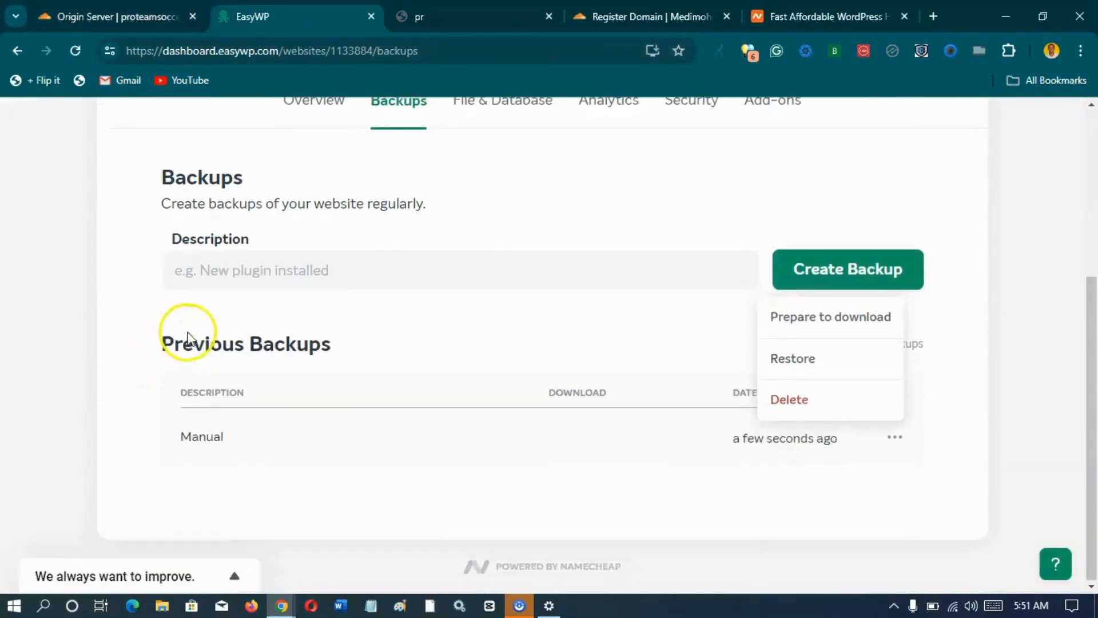
scroll(183, 330, up, 4)
click(314, 350)
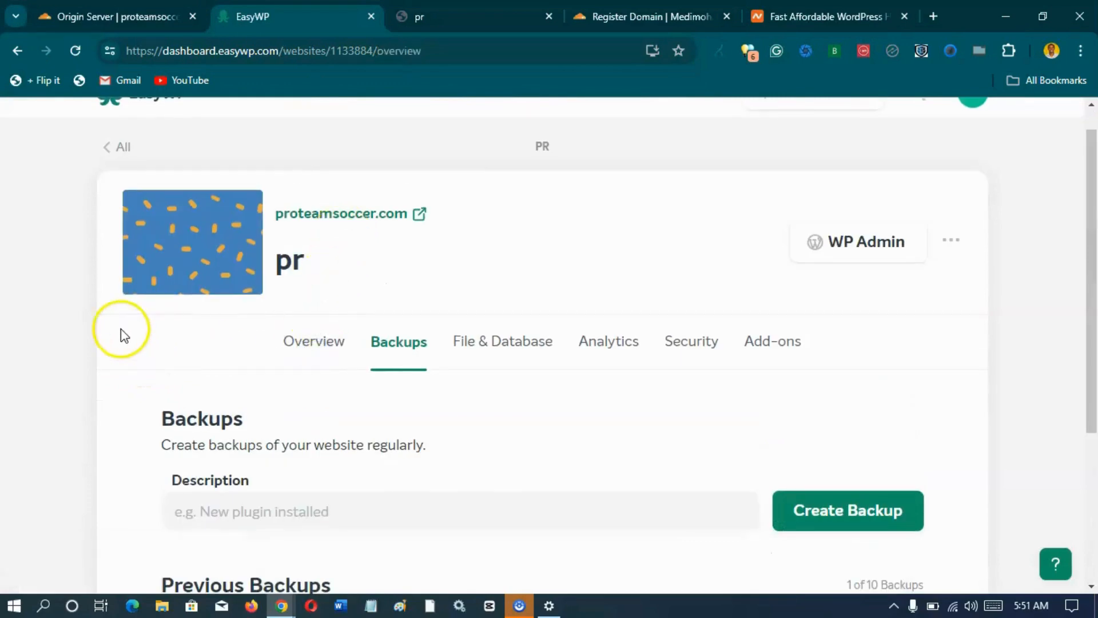
scroll(121, 342, down, 3)
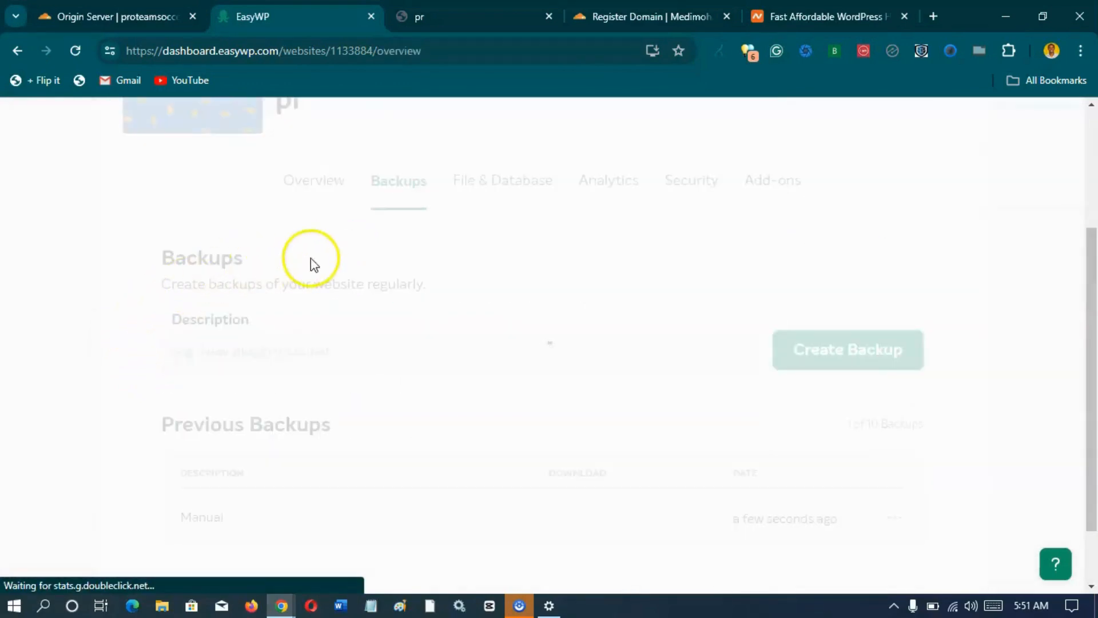
scroll(402, 275, down, 5)
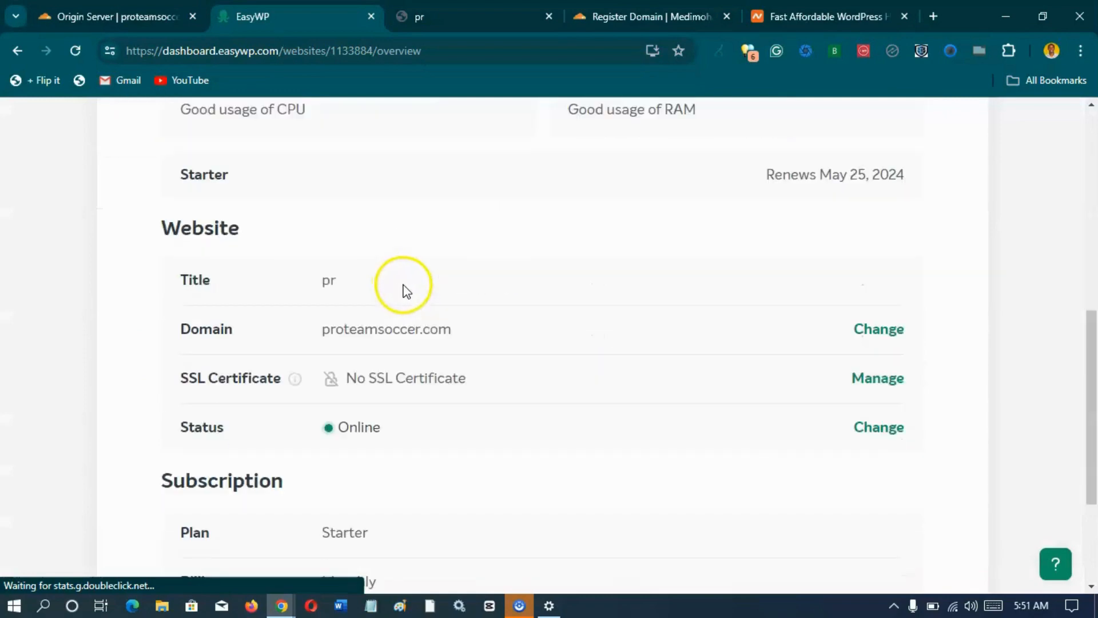
scroll(405, 289, down, 3)
scroll(343, 286, up, 1)
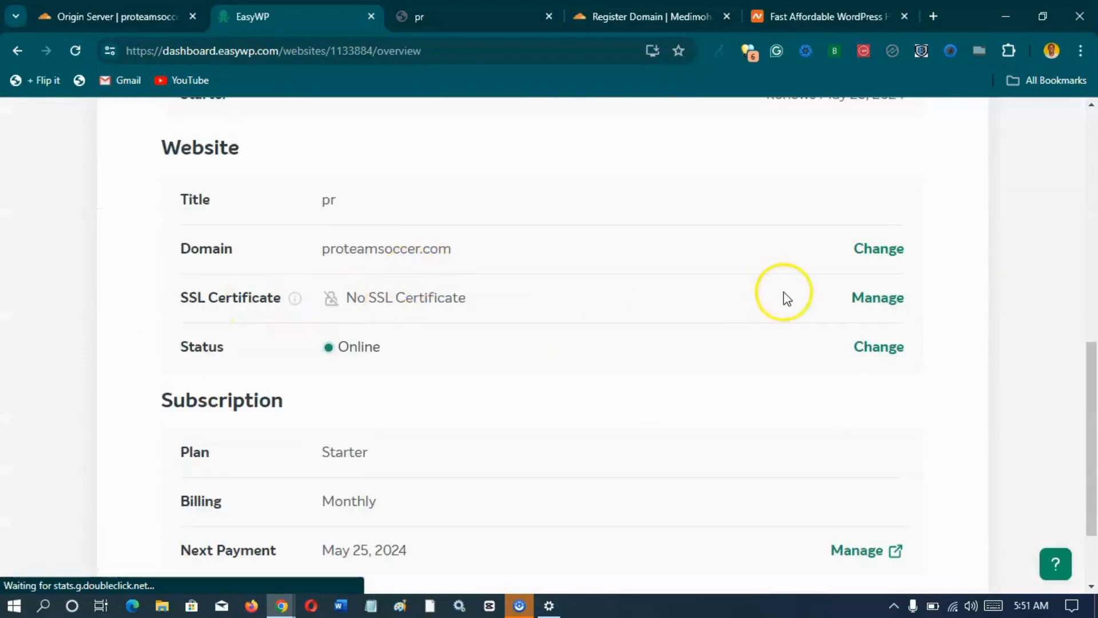
click(874, 298)
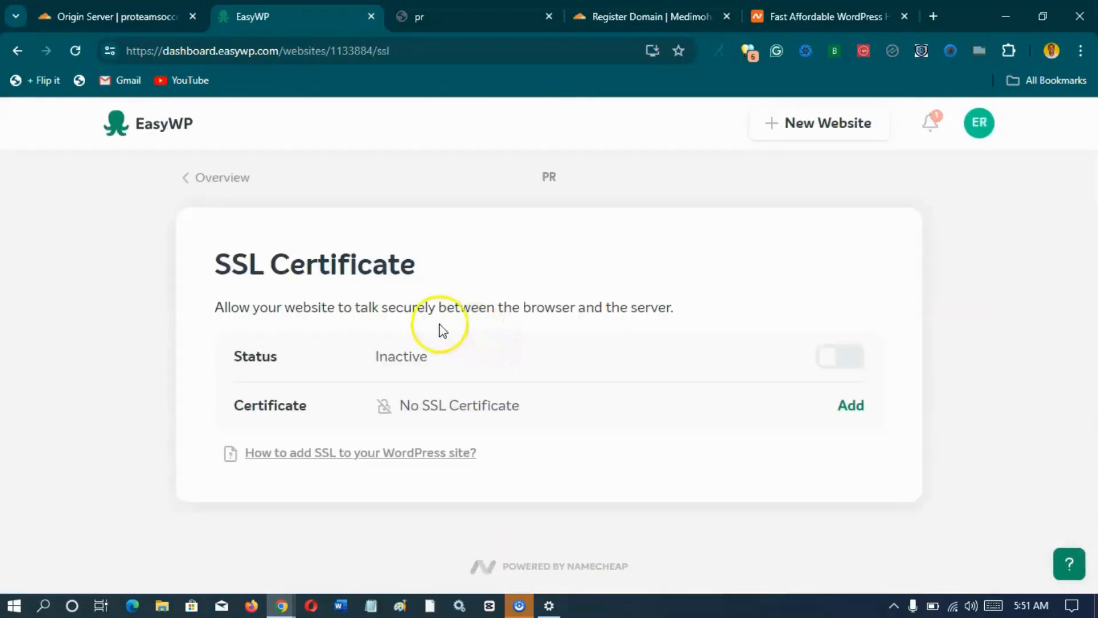
click(851, 407)
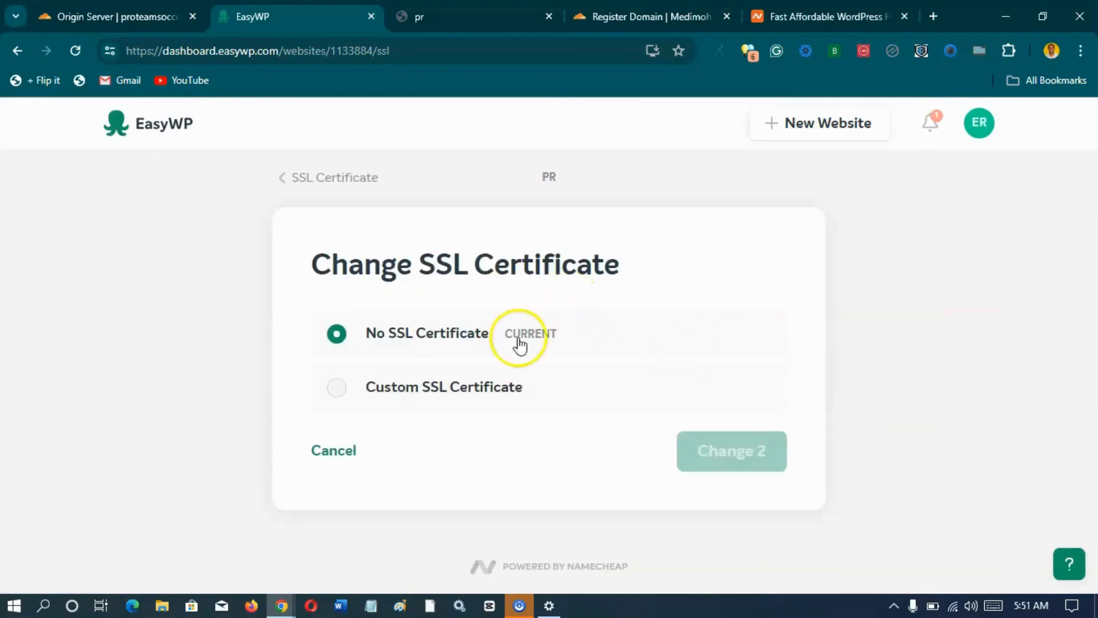
Choose a custom SSL certificate for the website and look over its private key and certificate fields
click(342, 392)
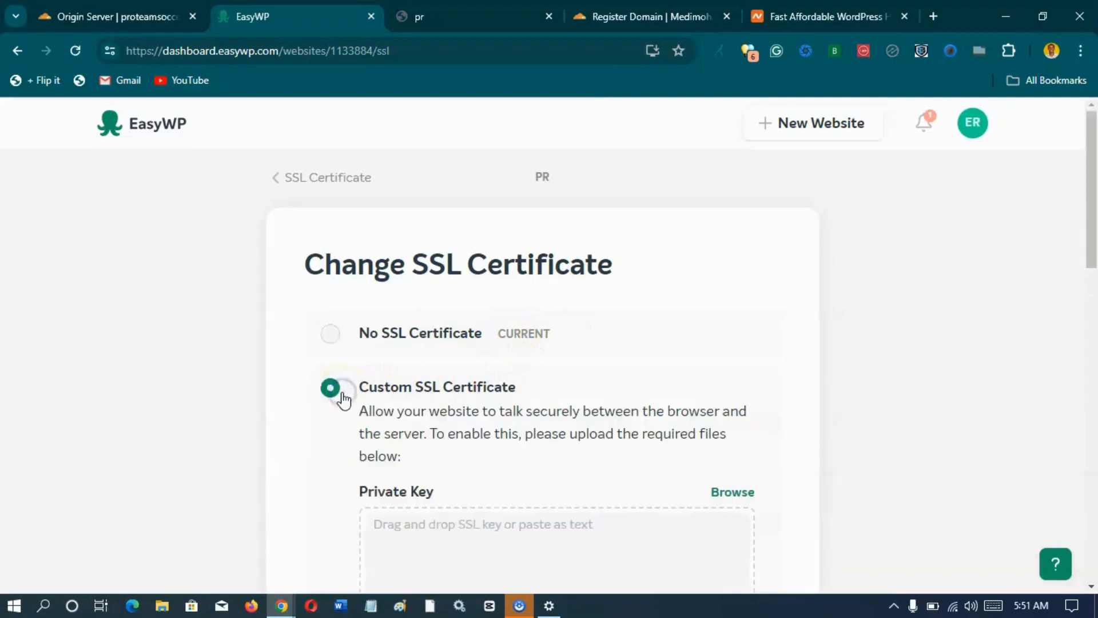
scroll(387, 394, down, 3)
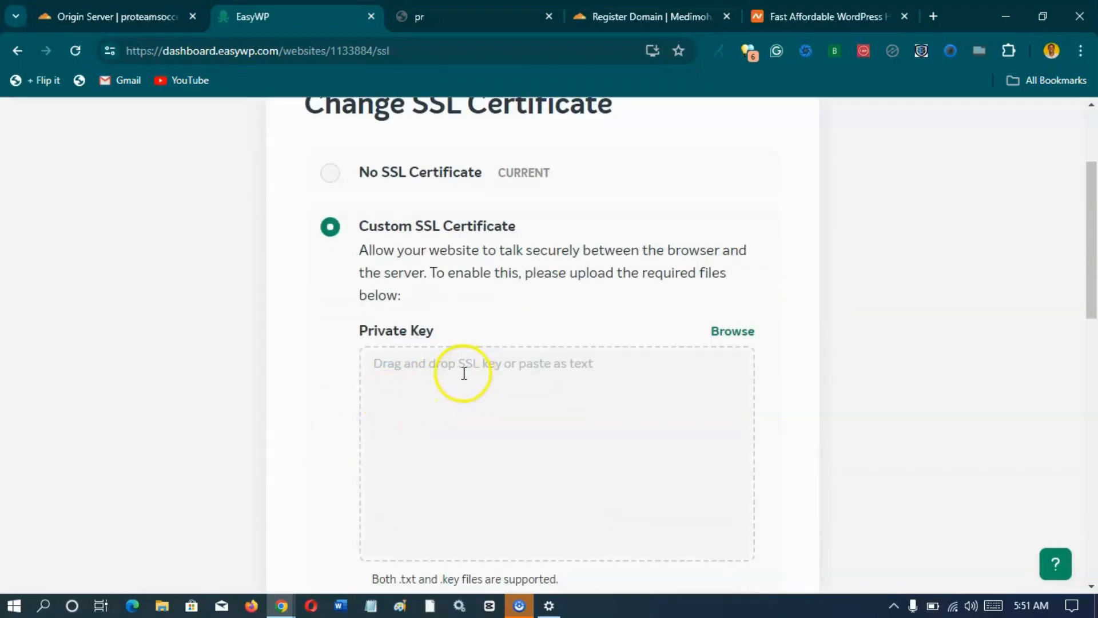
scroll(418, 299, down, 1)
Switch to Cloudflare's Origin Server page for proteamsoccer.com and copy the origin certificate in PEM format
click(668, 9)
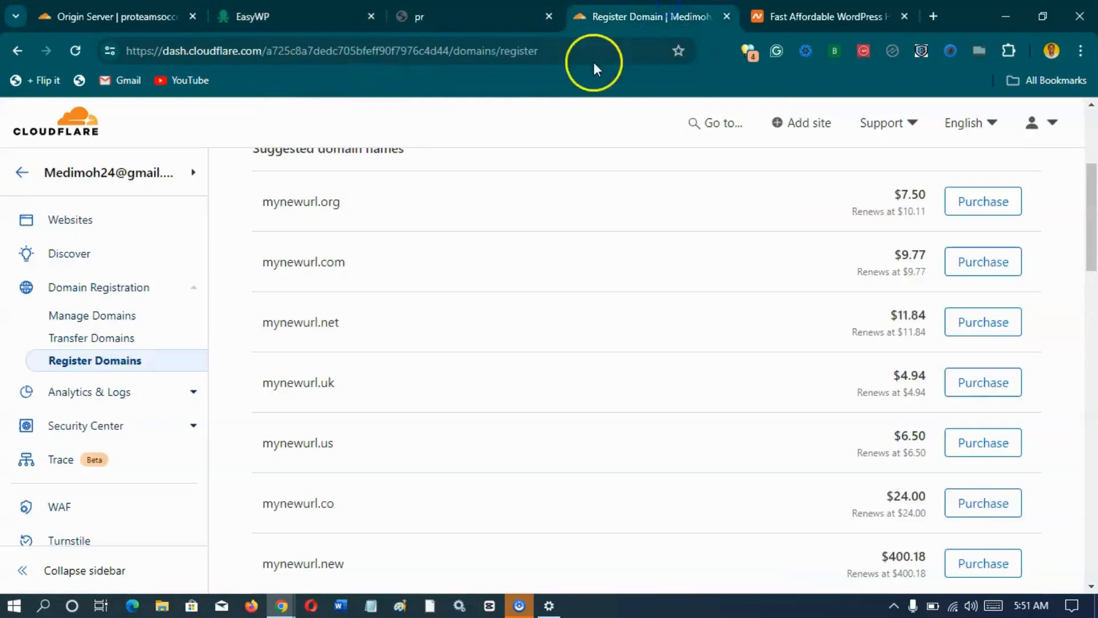
click(126, 8)
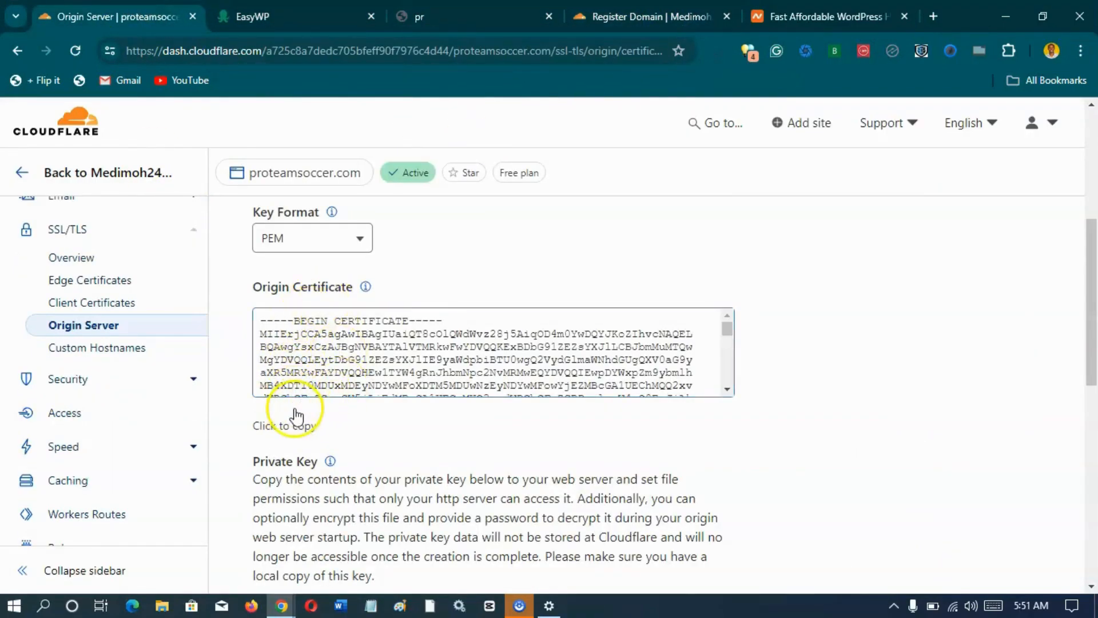
scroll(294, 409, down, 3)
scroll(305, 361, up, 1)
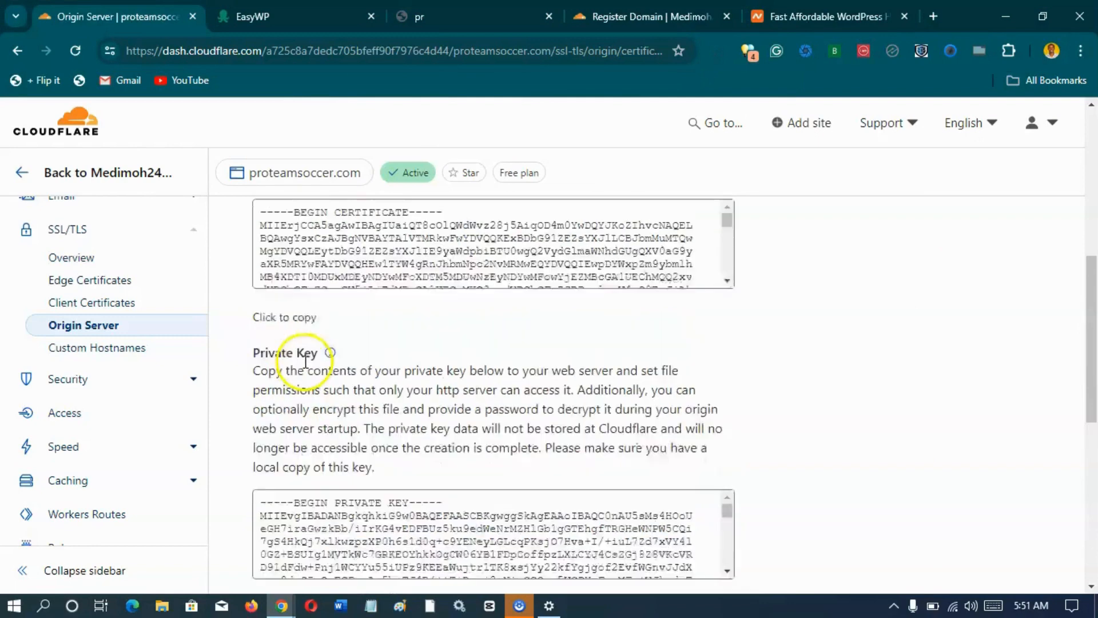
scroll(305, 361, up, 3)
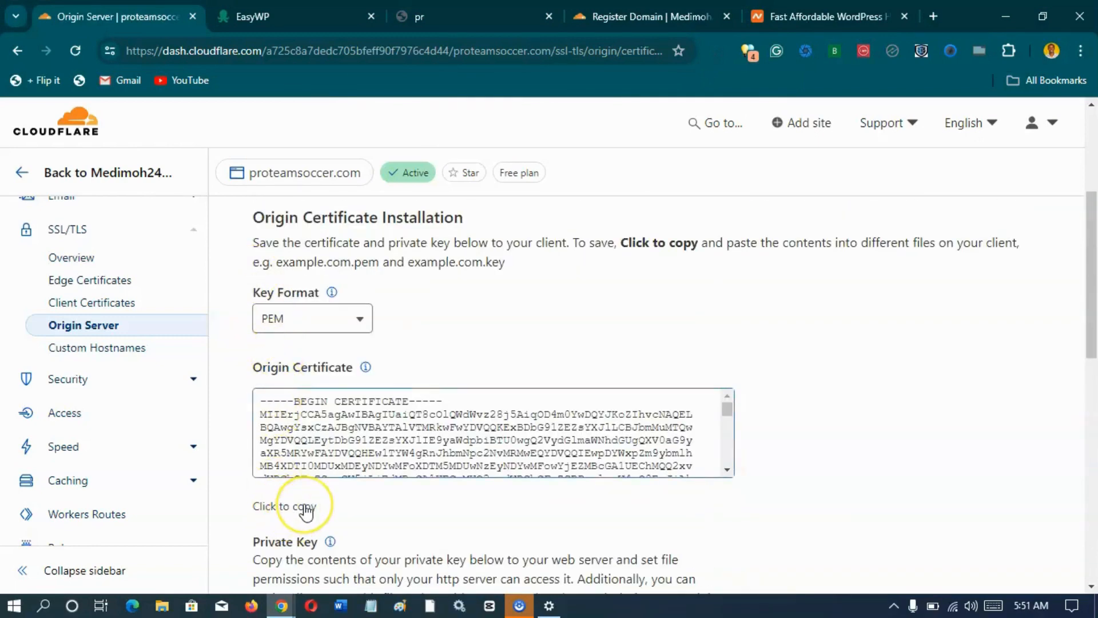
click(305, 508)
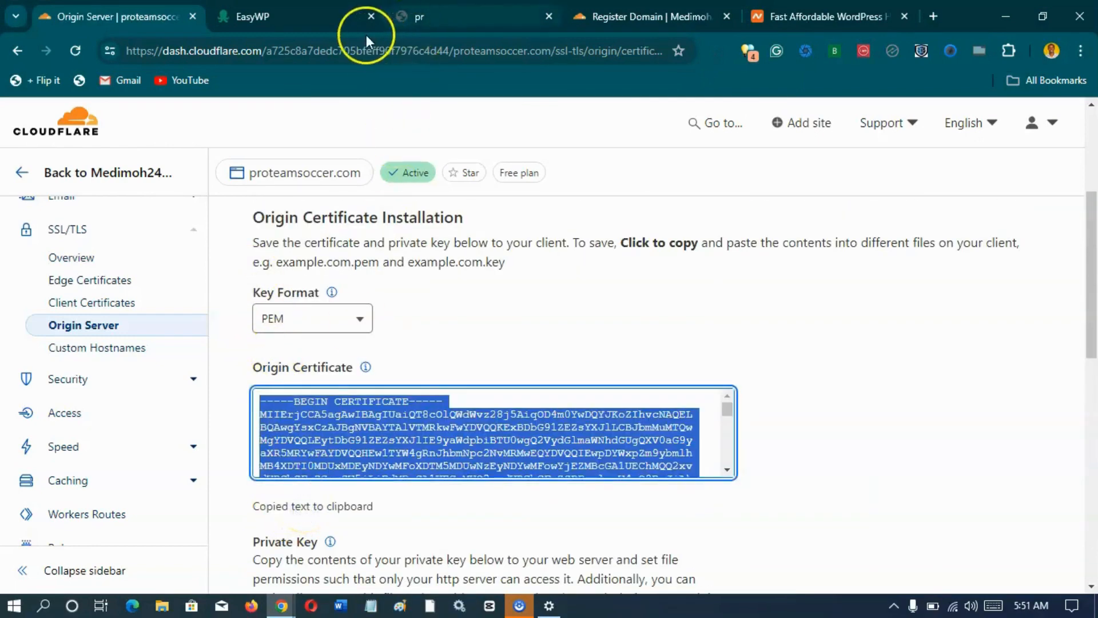
Switch to EasyWP and paste the copied origin certificate as the SSL Certificate of the custom certificate form
click(323, 11)
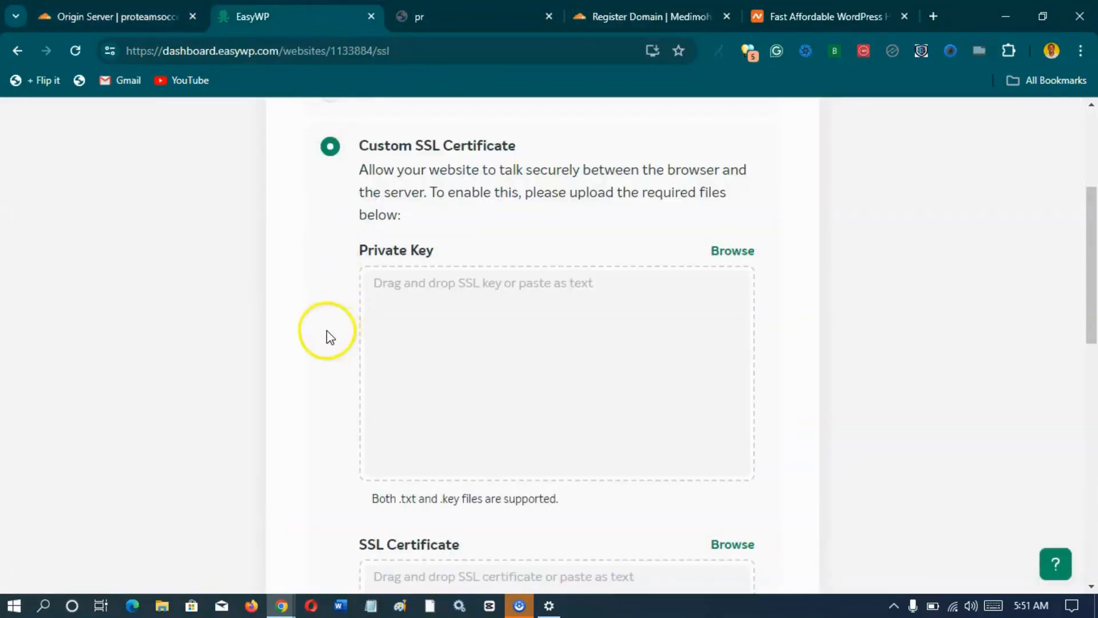
scroll(331, 337, up, 3)
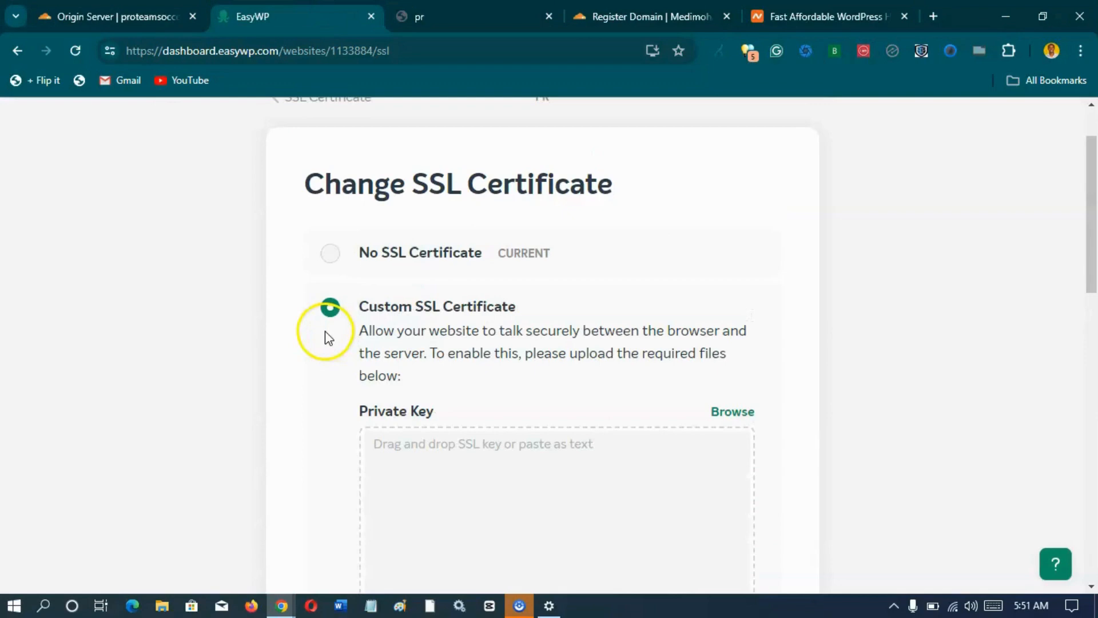
scroll(327, 337, down, 2)
scroll(318, 299, down, 2)
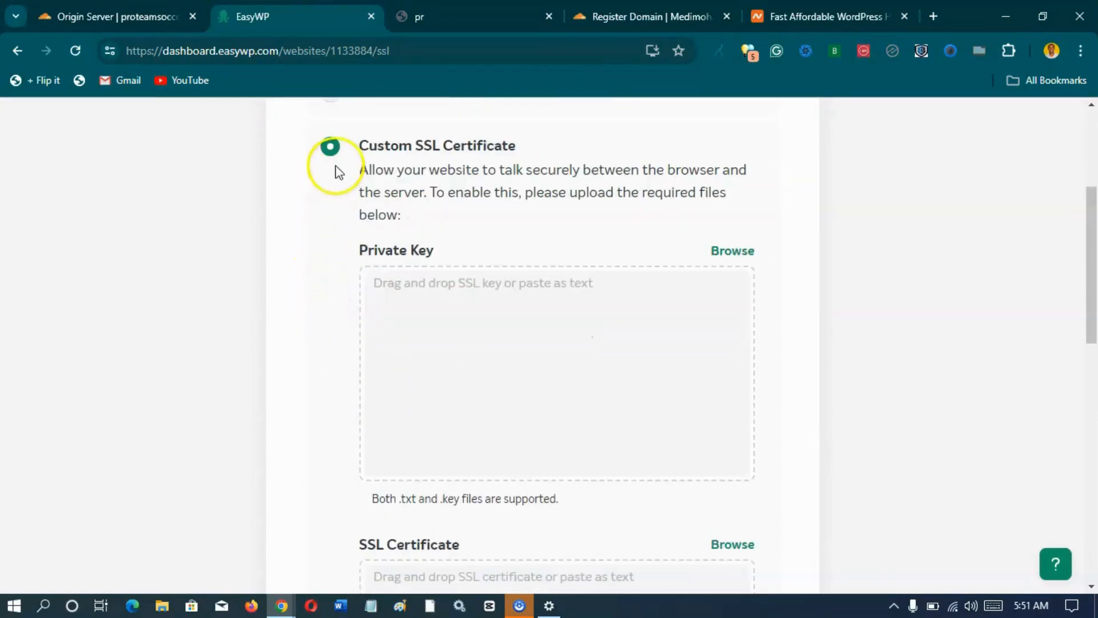
scroll(311, 270, down, 5)
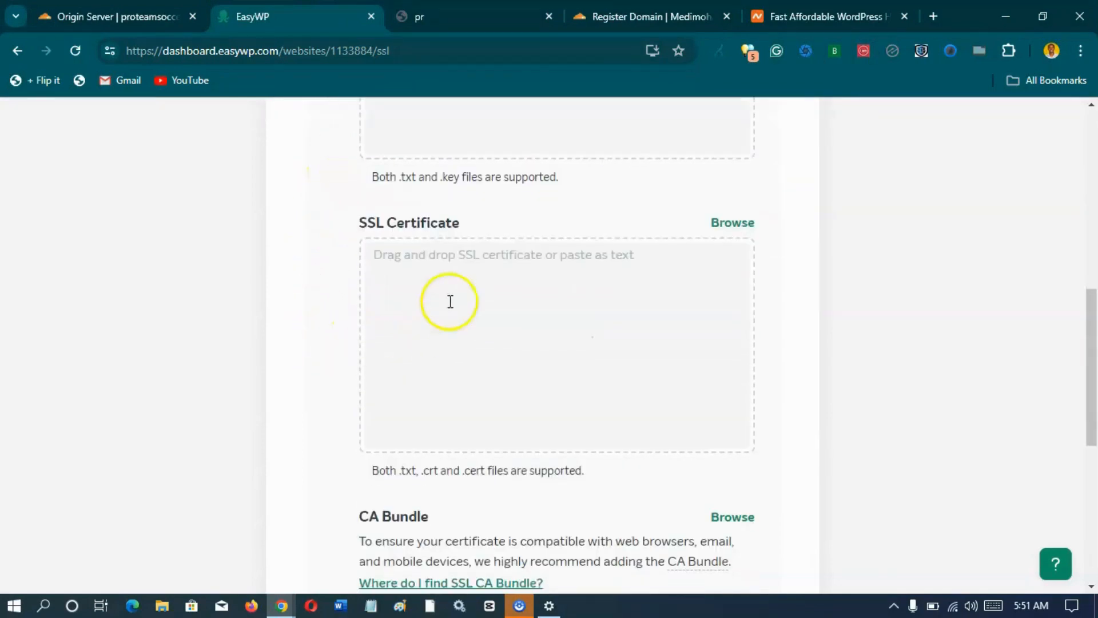
click(458, 272)
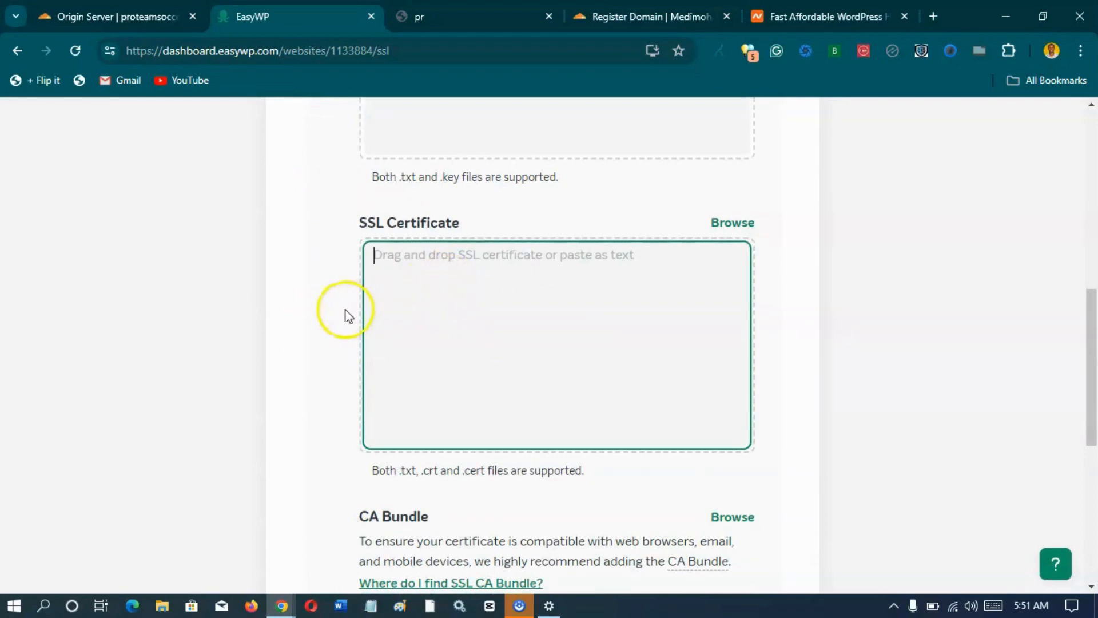
key(ctrl+v)
Return to Cloudflare's origin certificate installation page and copy the generated private key
scroll(306, 308, up, 3)
scroll(307, 258, up, 3)
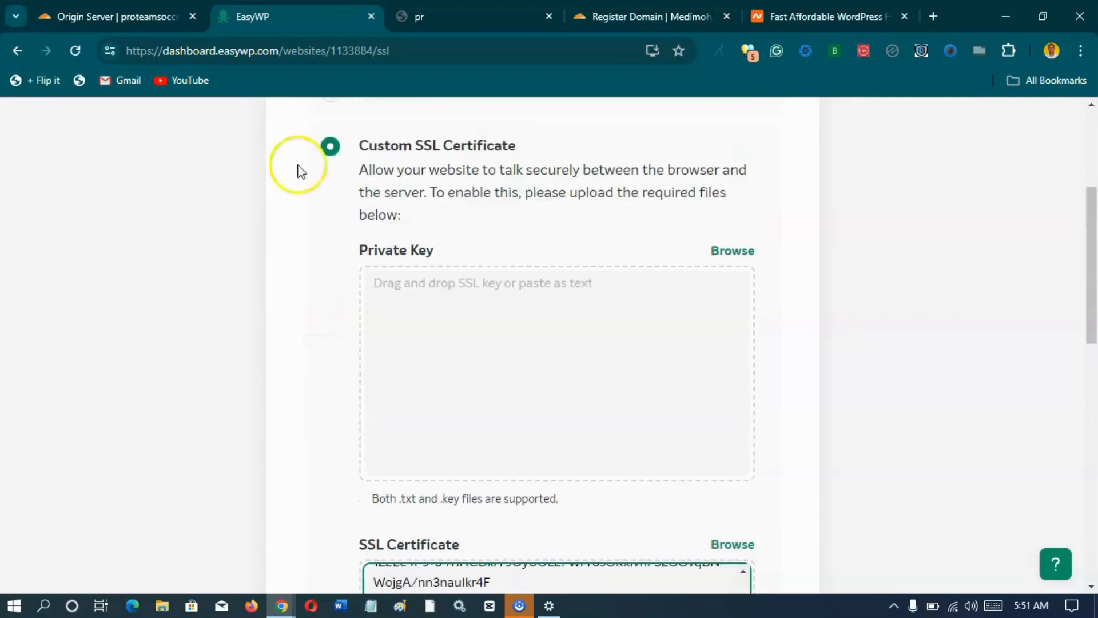
click(117, 17)
scroll(266, 378, down, 4)
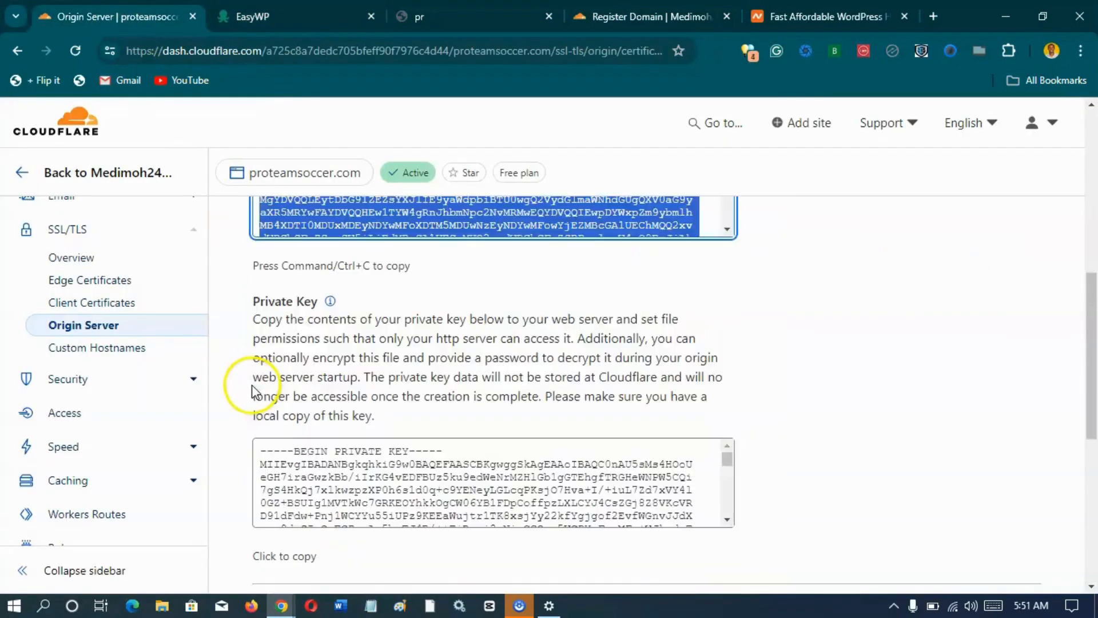
scroll(268, 392, down, 3)
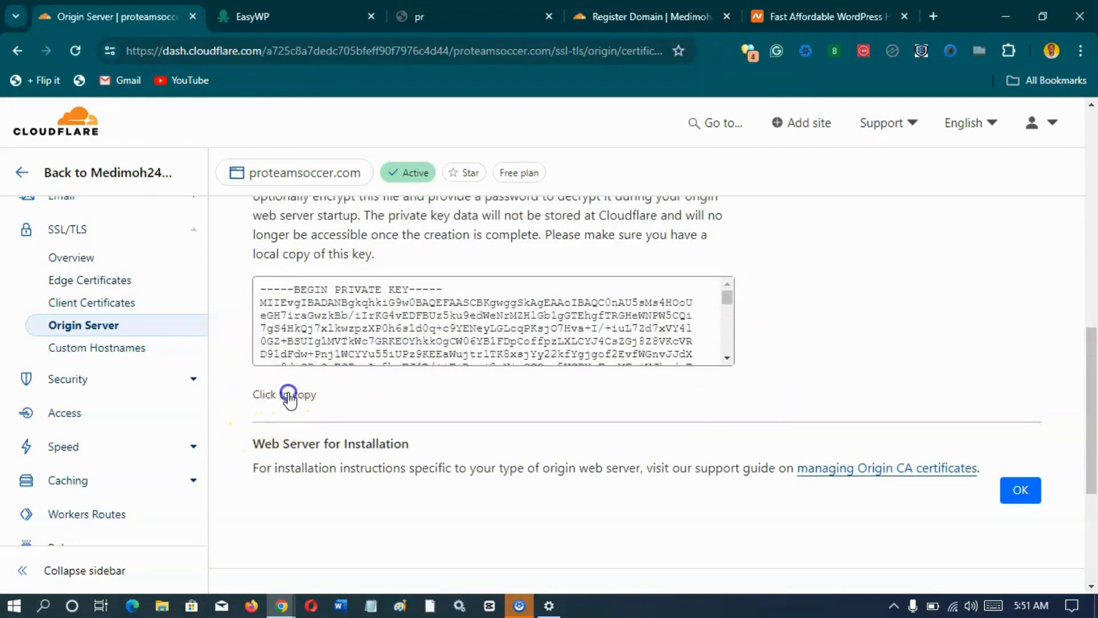
click(289, 394)
Switch back to EasyWP and paste the copied private key into the Private Key field of the custom certificate form
click(624, 17)
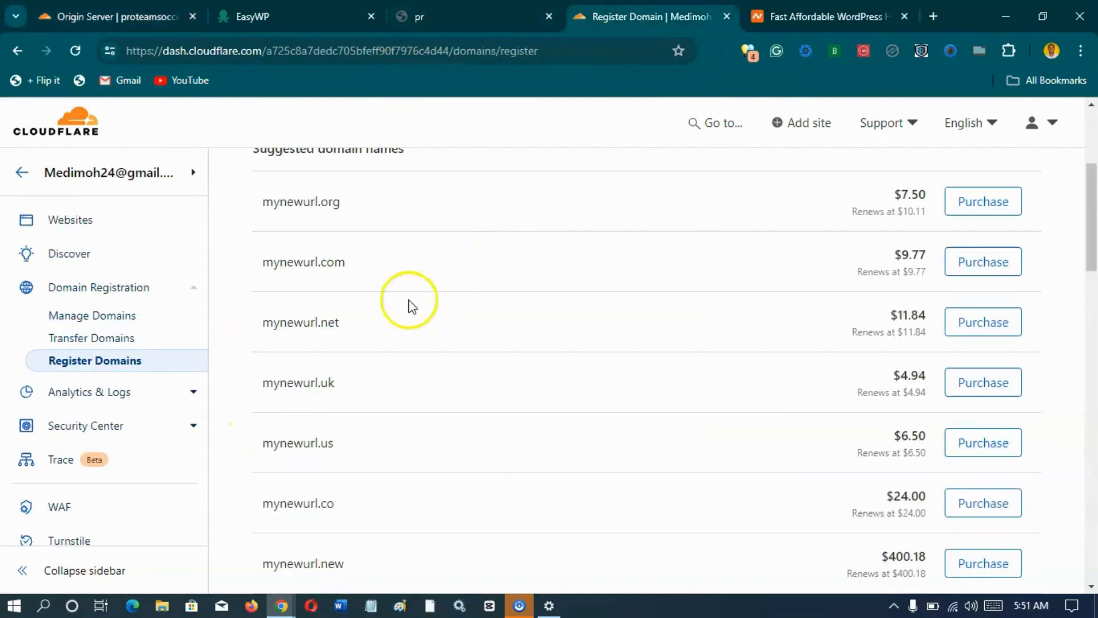
click(261, 12)
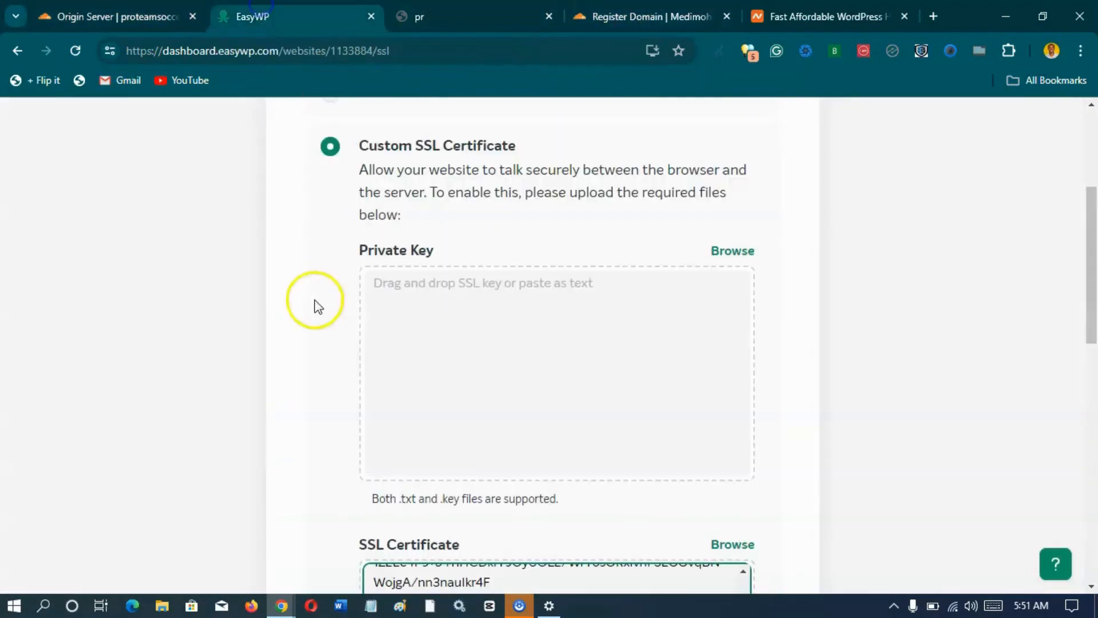
click(426, 314)
key(ctrl+v)
Review the pasted private key and certificate, leave the CA Bundle empty, and submit the SSL certificate change
scroll(305, 353, down, 5)
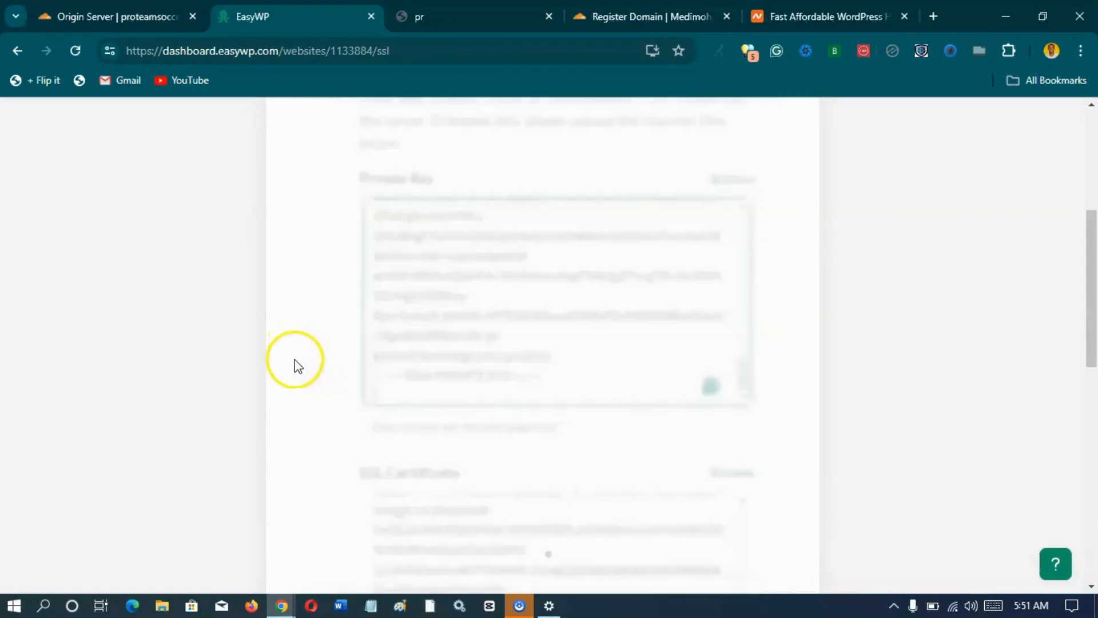
scroll(311, 357, up, 5)
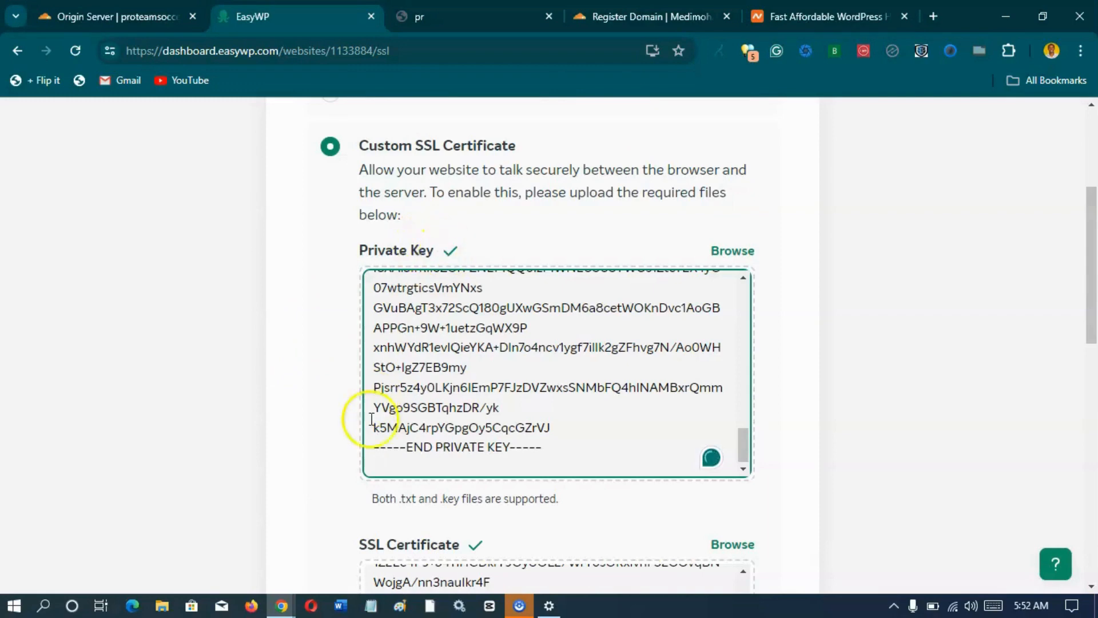
scroll(336, 384, down, 10)
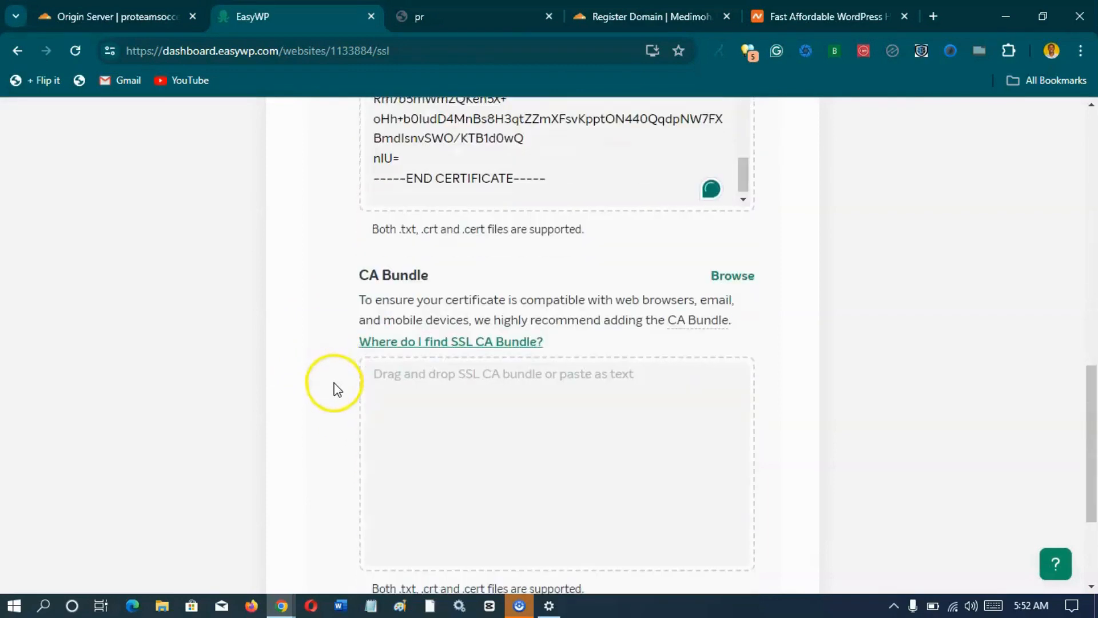
scroll(336, 393, down, 3)
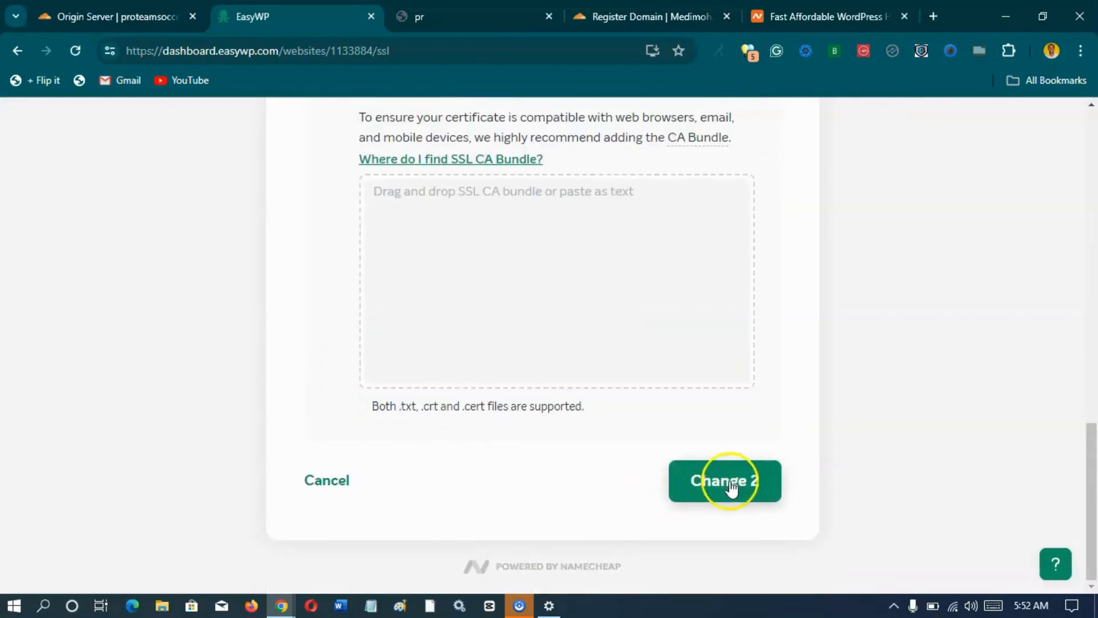
click(712, 484)
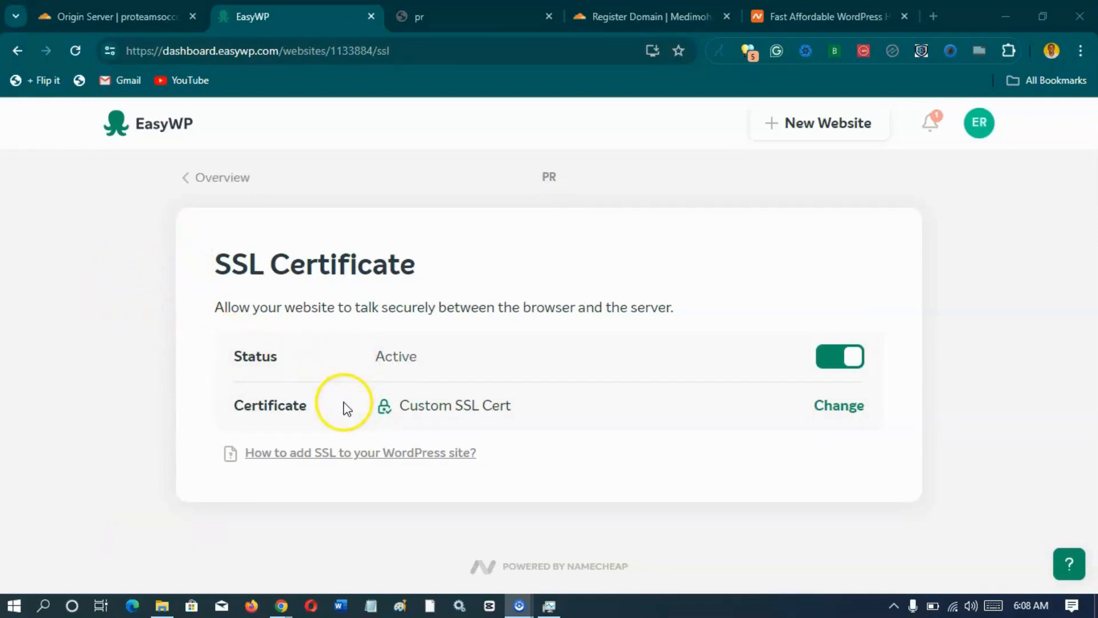
Return to the website's overview and check its domain, SSL certificate and status entries
click(217, 181)
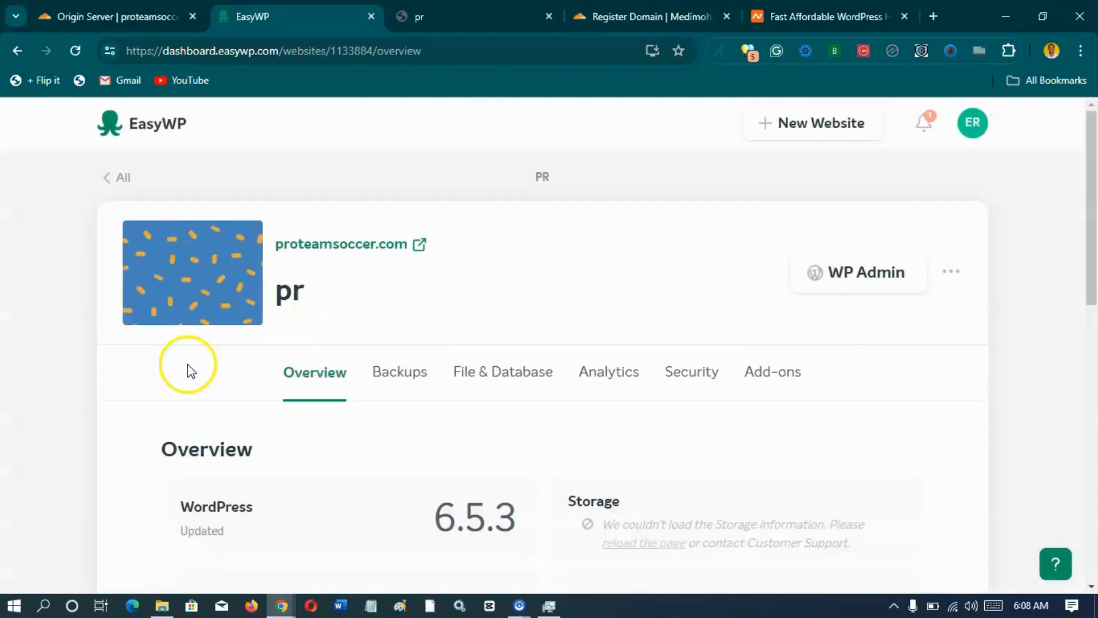
scroll(163, 374, down, 7)
scroll(181, 372, up, 7)
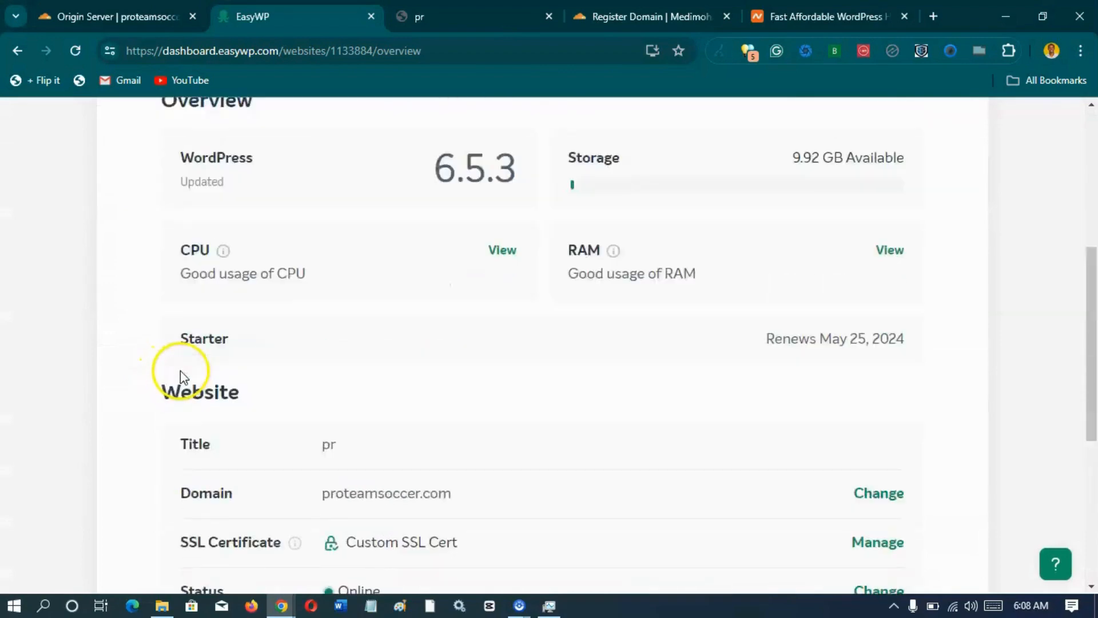
scroll(183, 370, down, 8)
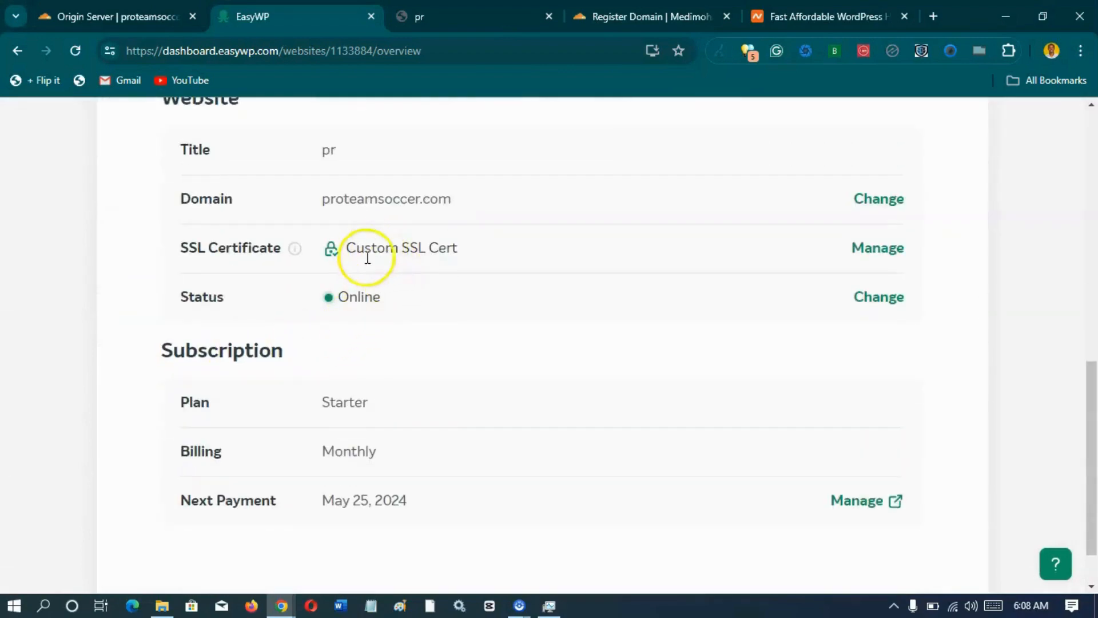
scroll(451, 265, up, 3)
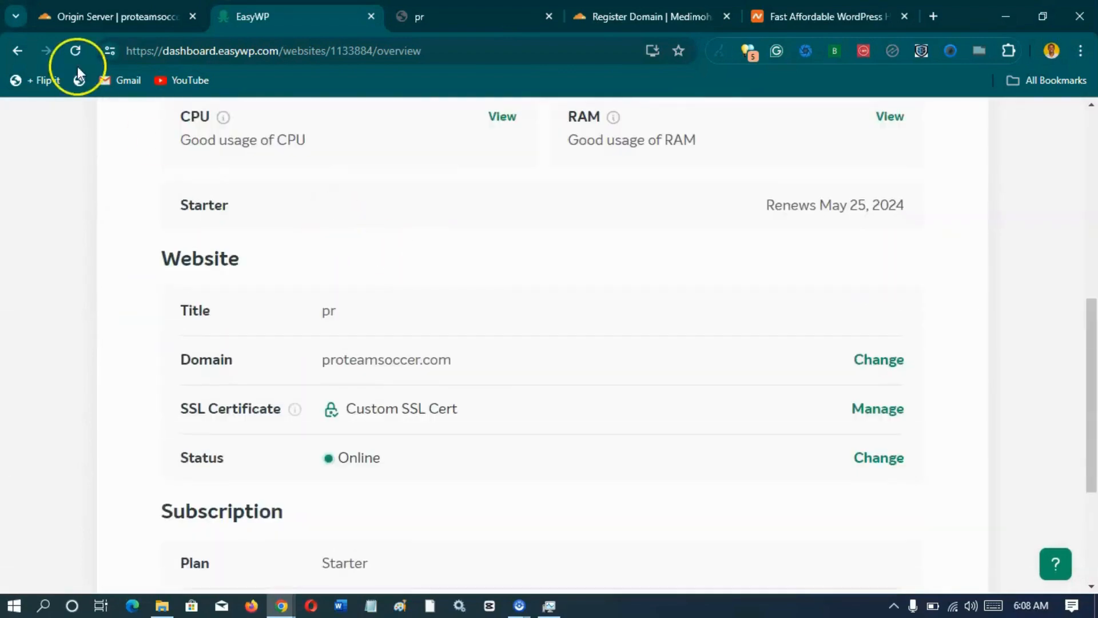
Switch to Cloudflare and examine the origin certificate, private key and web server sections of the installation page
click(84, 14)
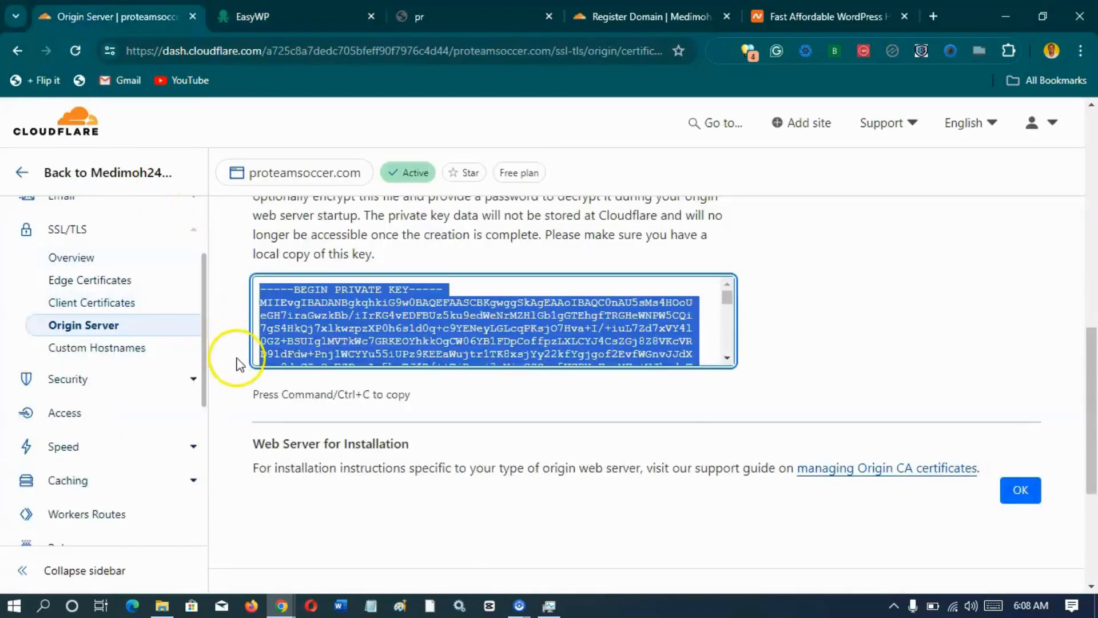
scroll(239, 373, up, 8)
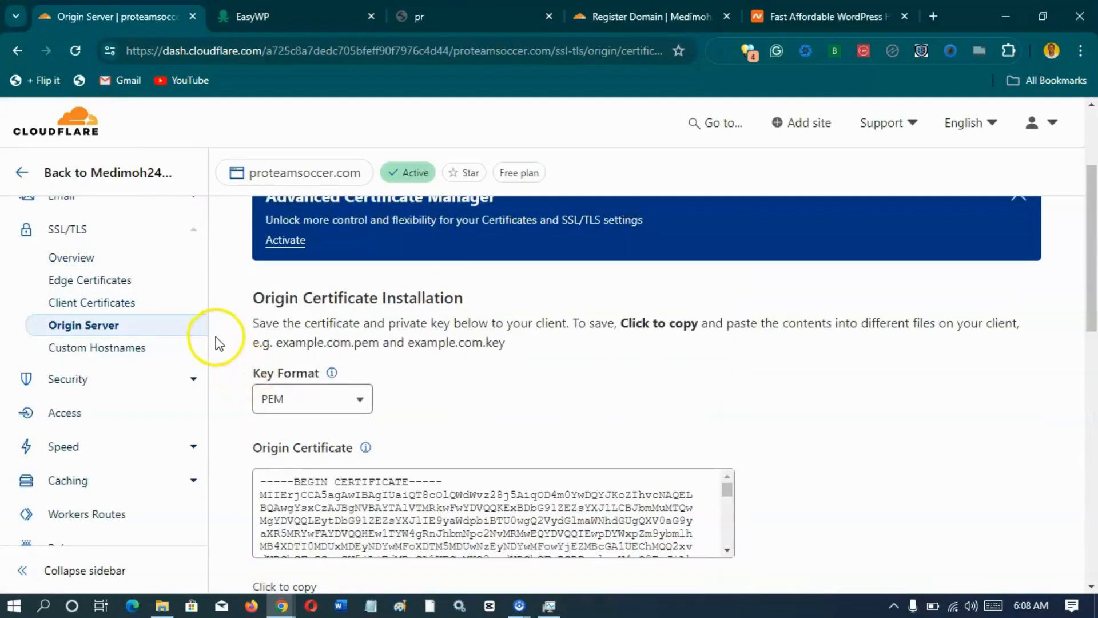
scroll(217, 343, down, 6)
scroll(222, 360, down, 4)
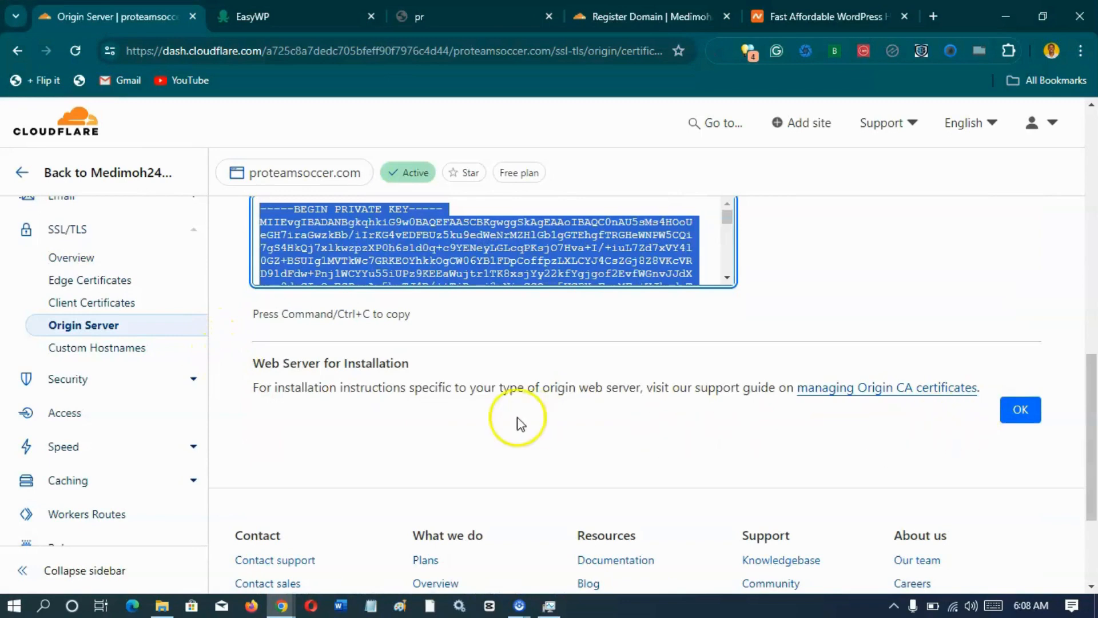
scroll(503, 419, up, 3)
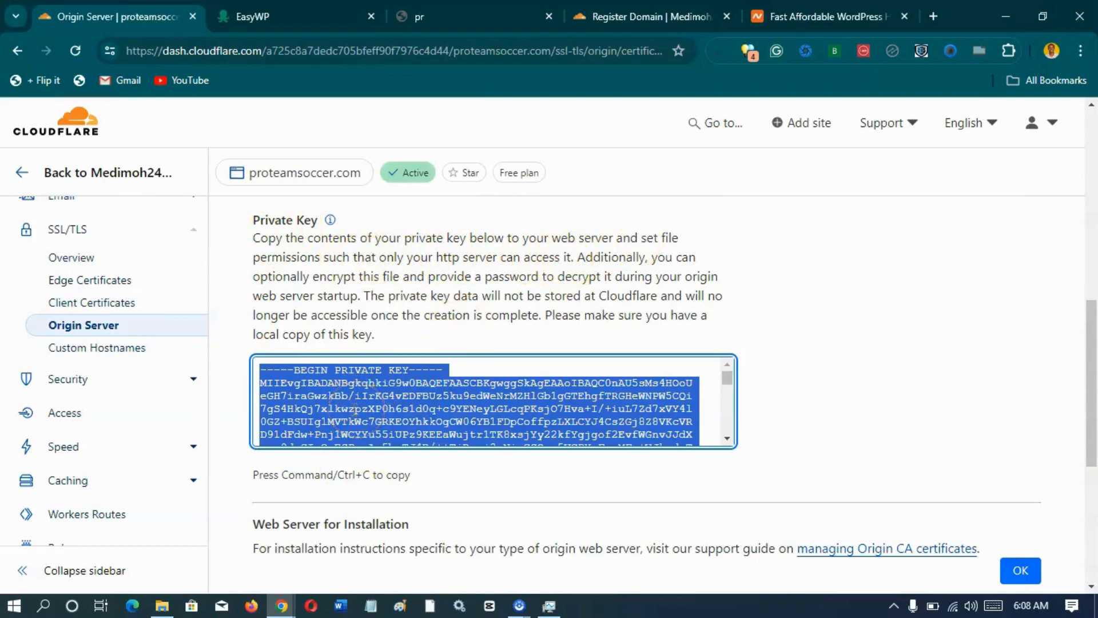
scroll(269, 412, up, 3)
scroll(289, 504, down, 3)
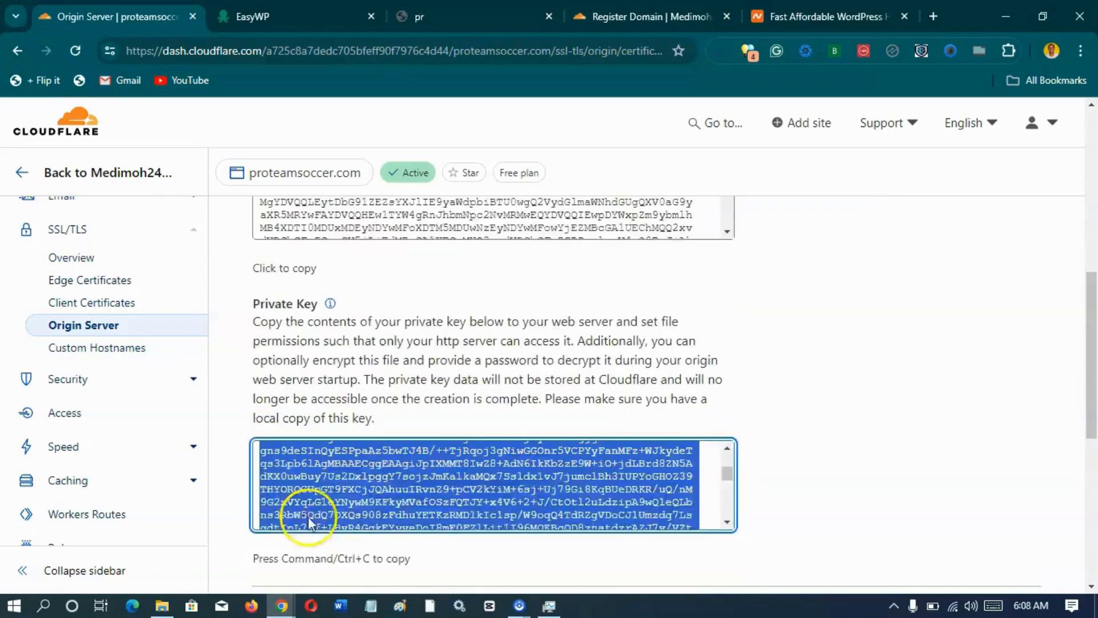
scroll(308, 524, down, 2)
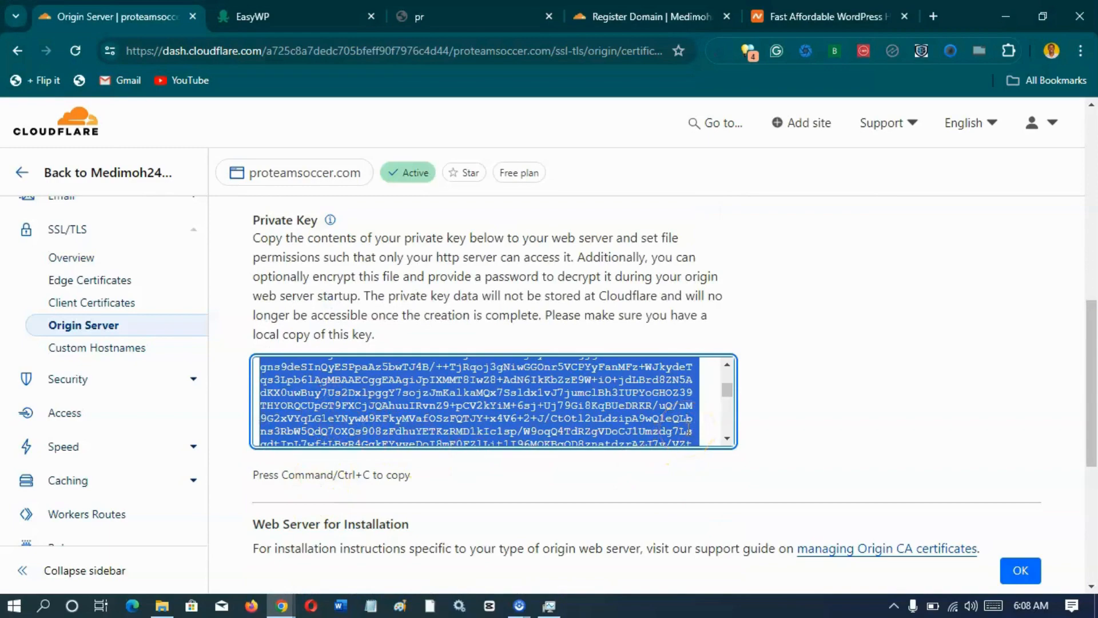
scroll(287, 410, up, 4)
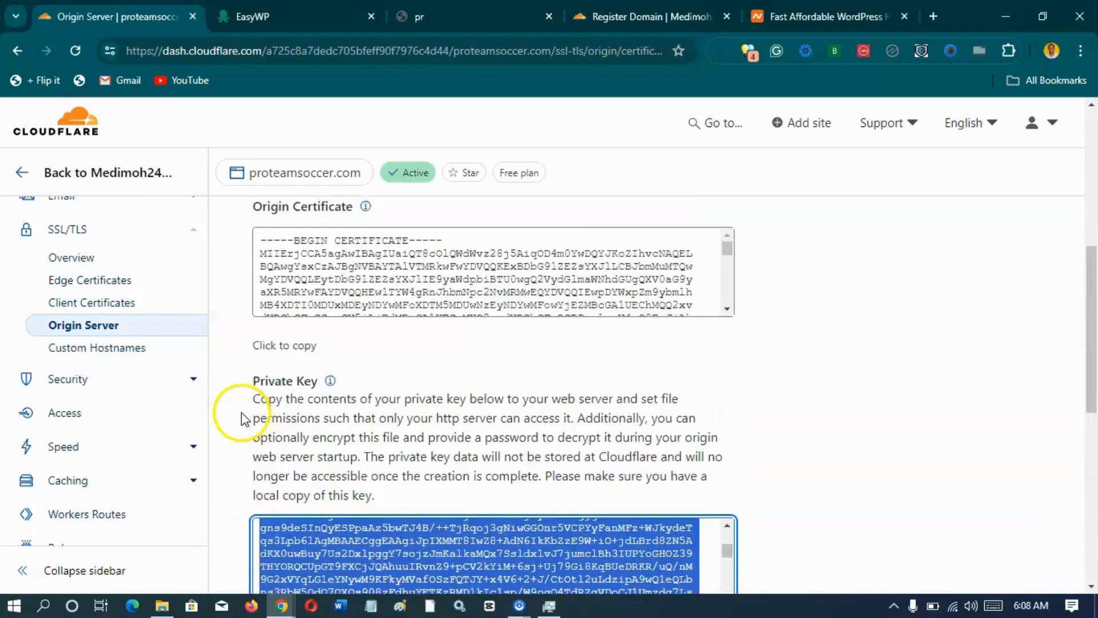
Copy the origin certificate again and go to the end of the origin certificate installation page
click(267, 371)
scroll(232, 405, up, 3)
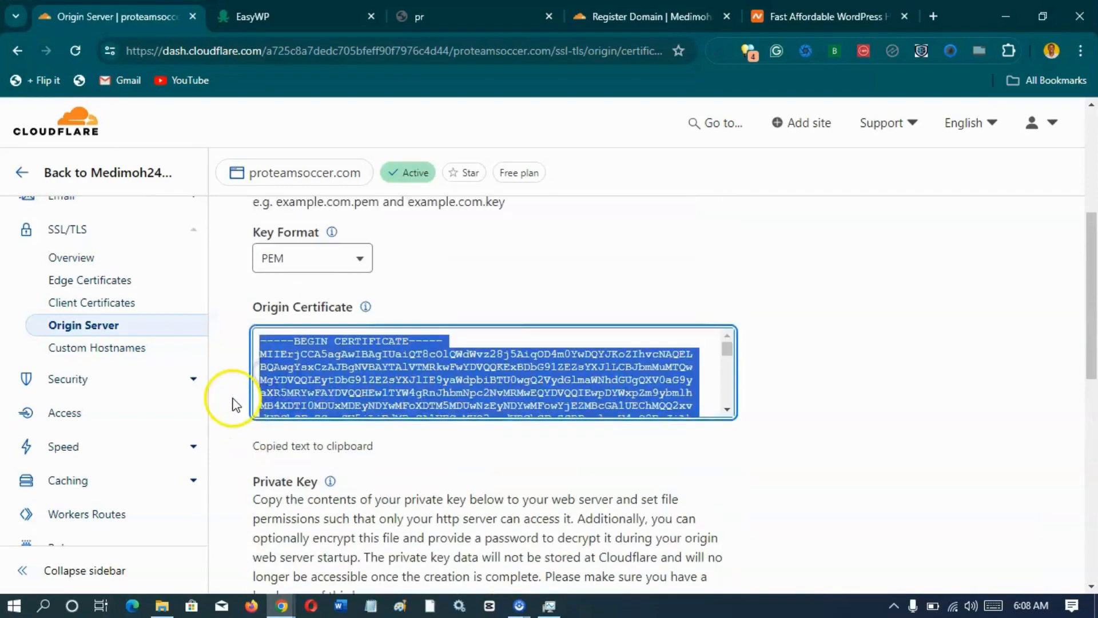
scroll(227, 407, down, 7)
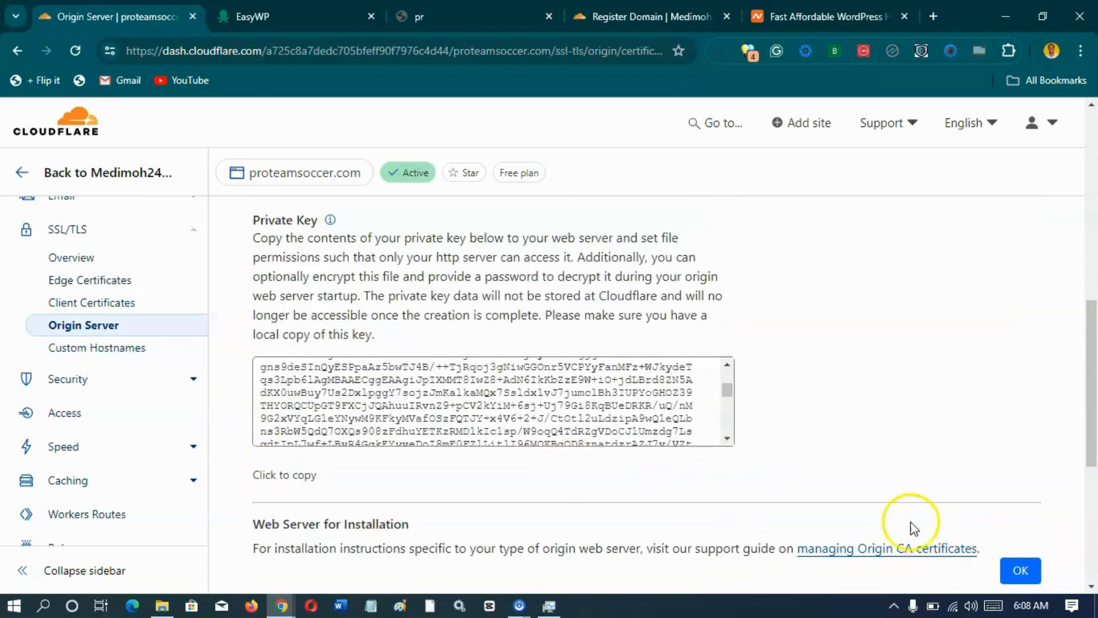
Close the origin certificate installation page and check the encryption mode in the domain's SSL/TLS overview
click(1017, 569)
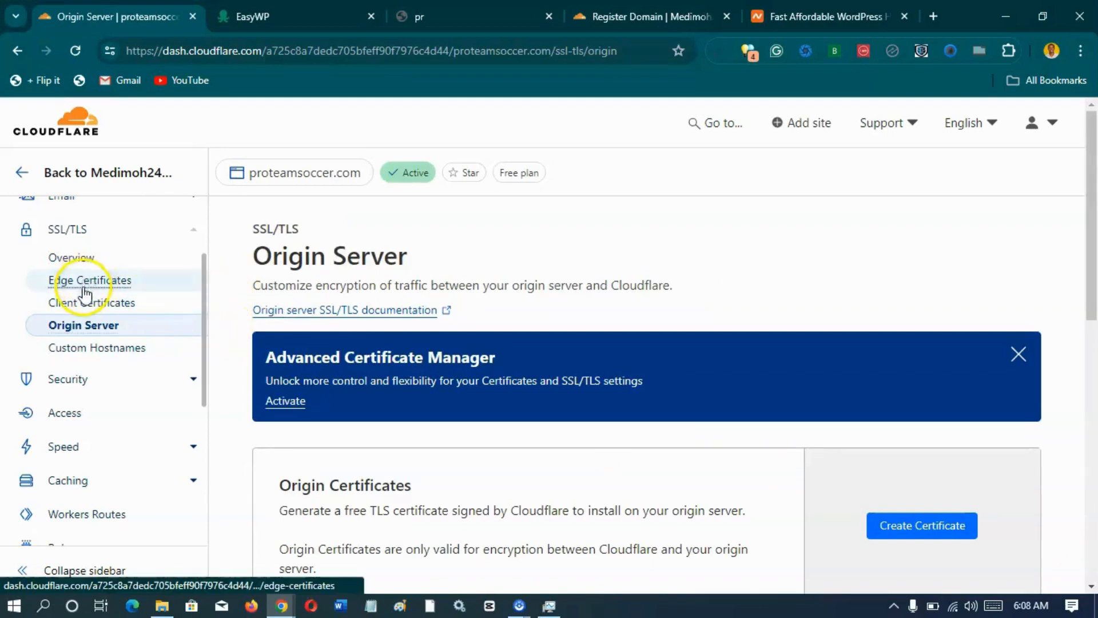
scroll(85, 289, up, 3)
click(74, 313)
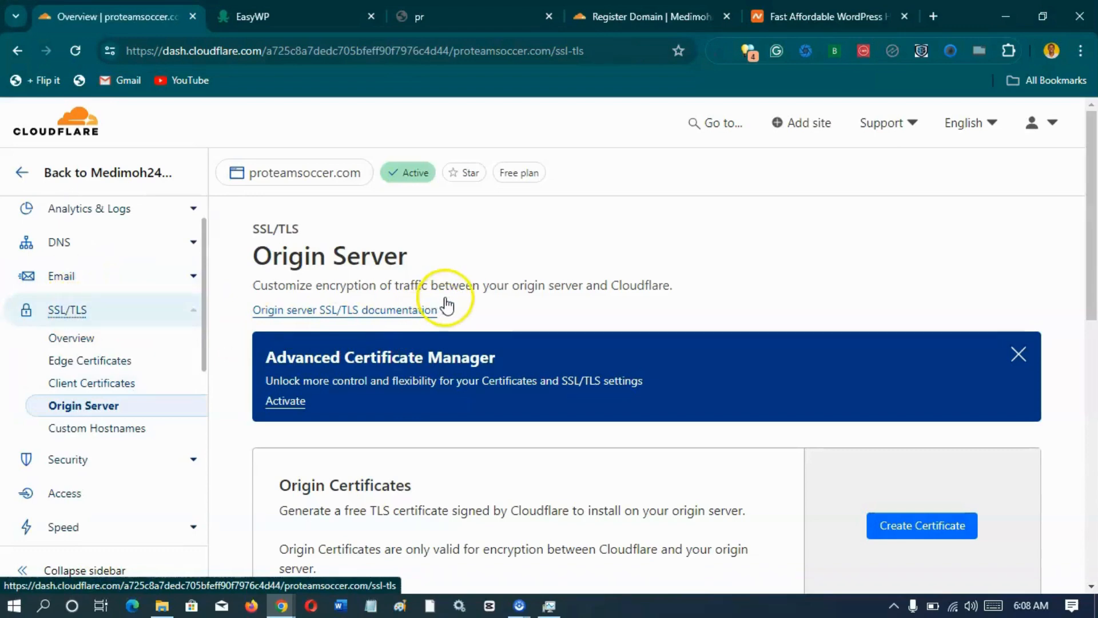
scroll(452, 312, down, 5)
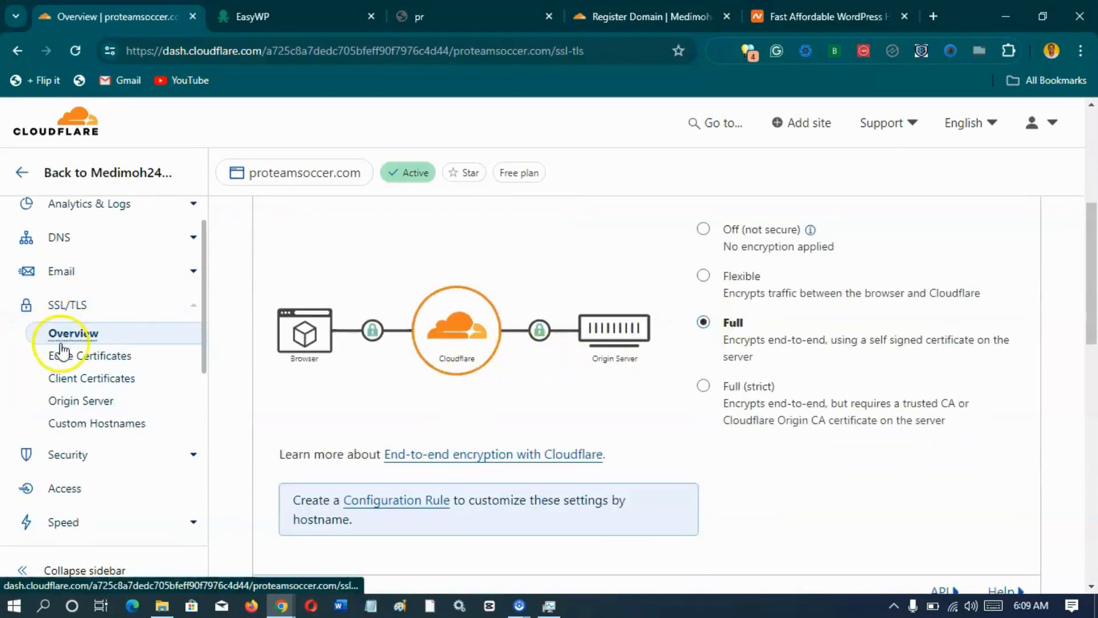
scroll(68, 389, down, 6)
scroll(79, 372, up, 2)
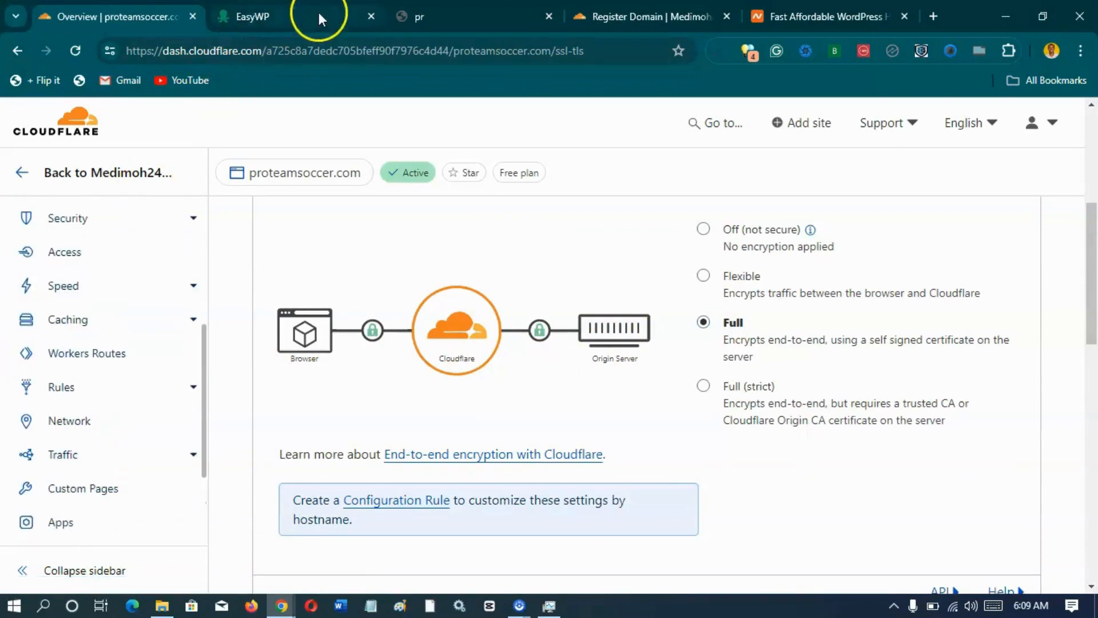
Switch to the live proteamsoccer.com site and look through its home page
click(435, 16)
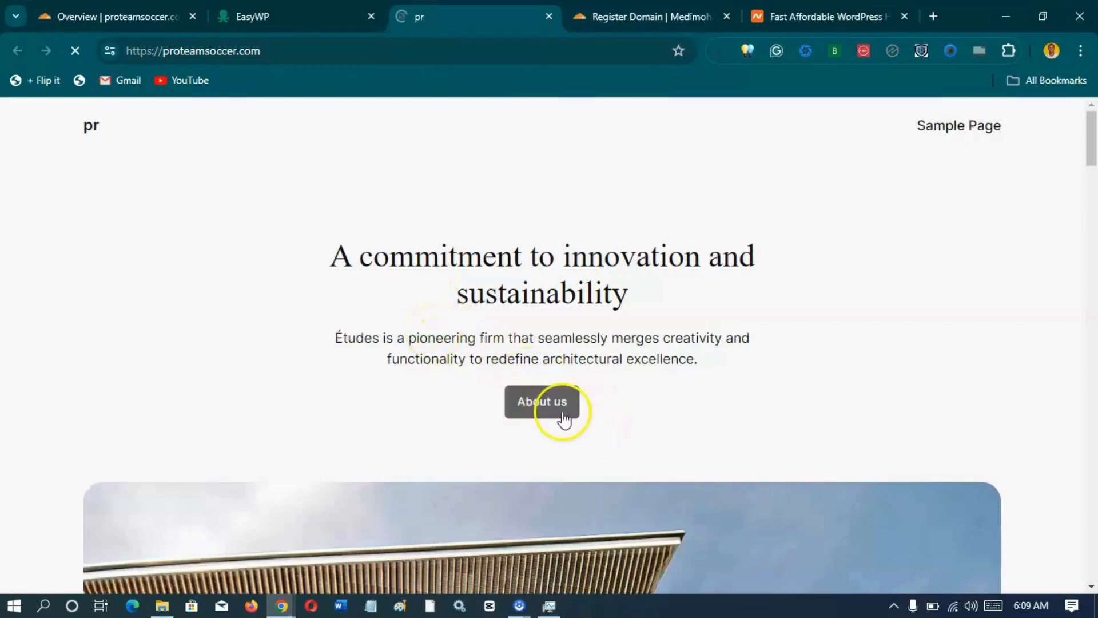
scroll(280, 403, down, 9)
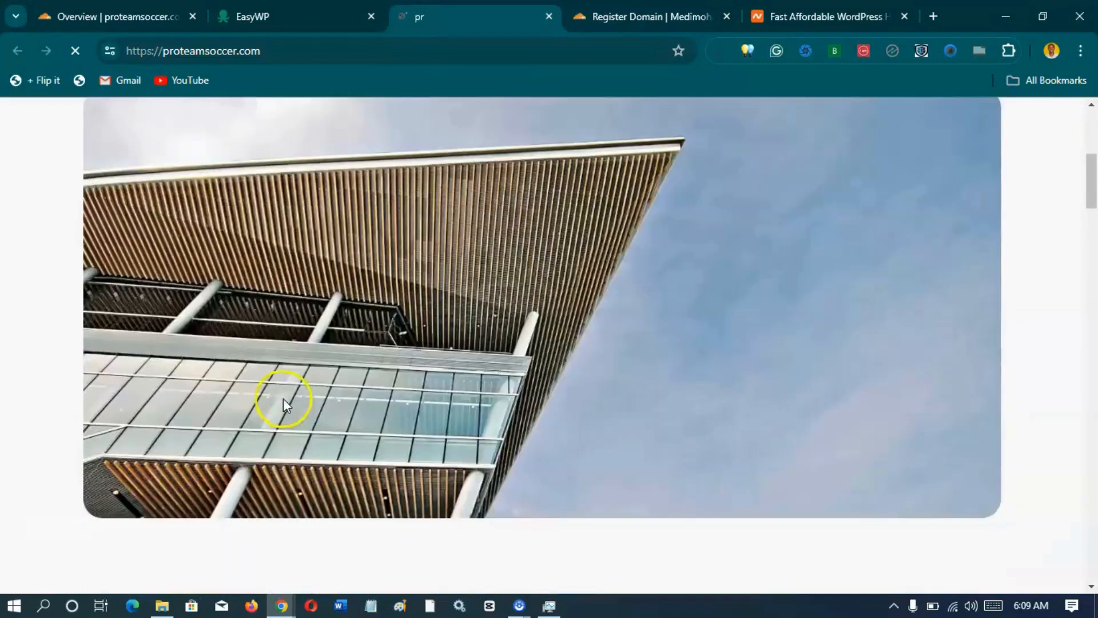
scroll(294, 424, down, 10)
scroll(392, 423, up, 20)
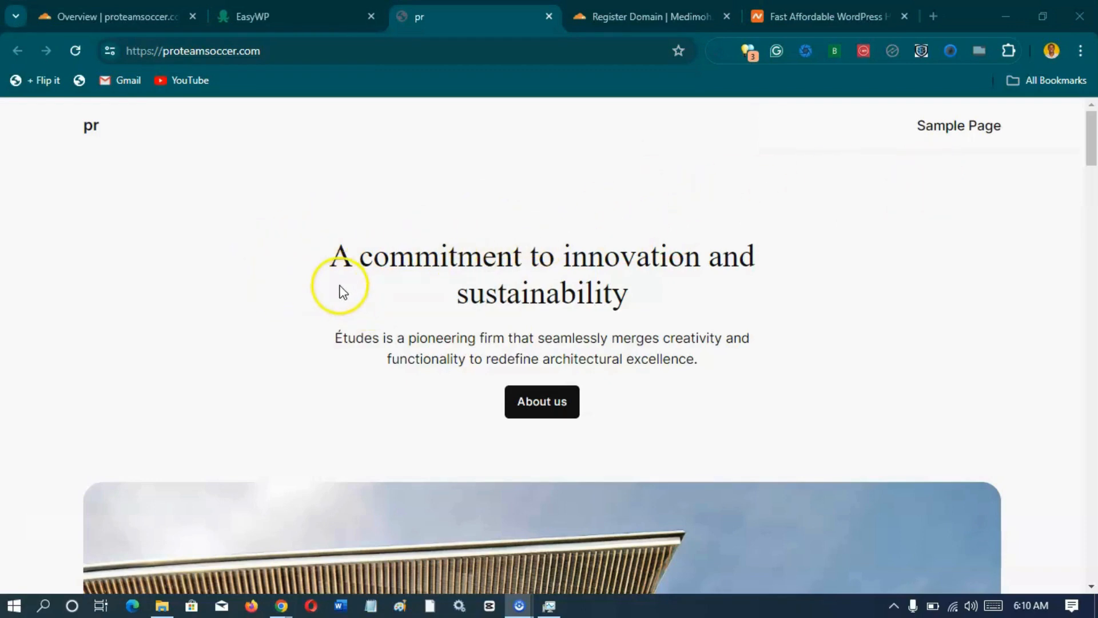
scroll(147, 245, down, 5)
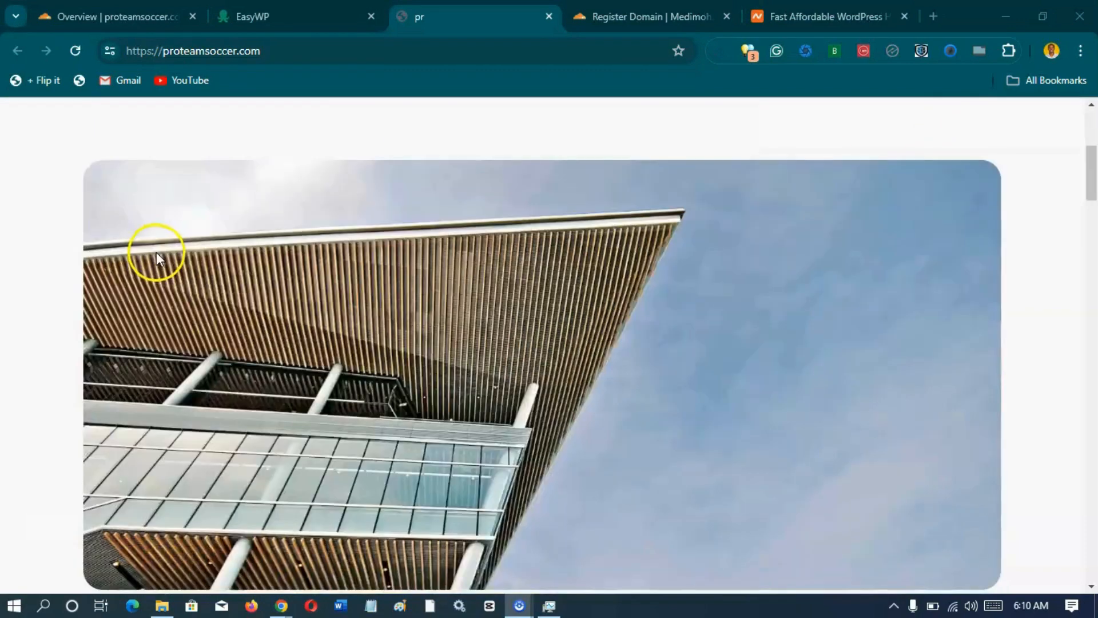
scroll(155, 250, up, 5)
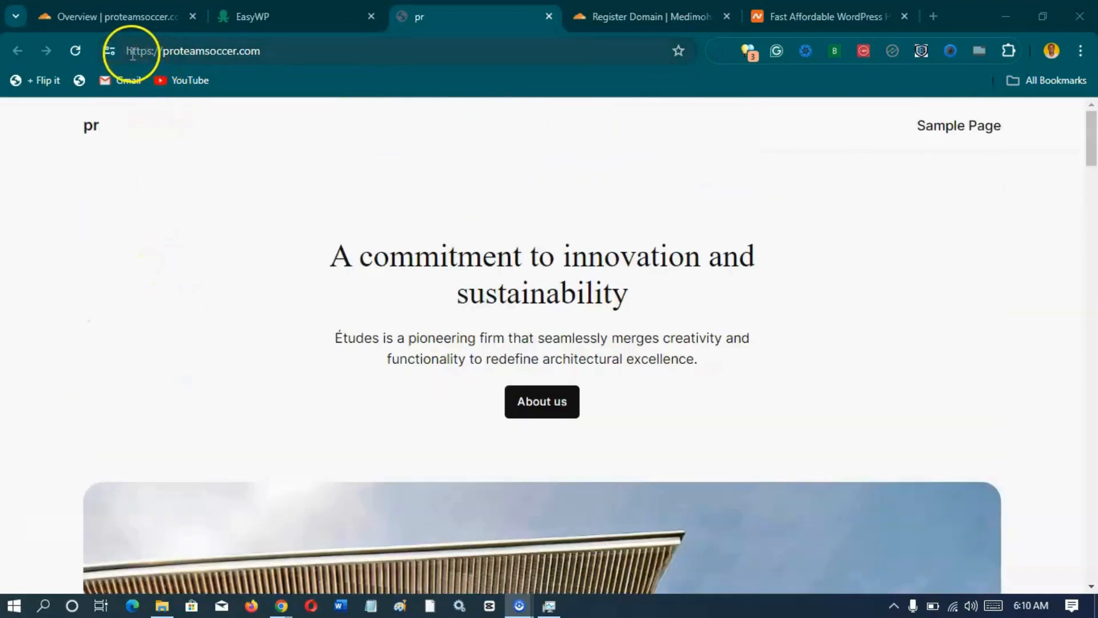
Inspect the site's connection security and its certificate's issuer and validity period, then close the certificate viewer
click(115, 50)
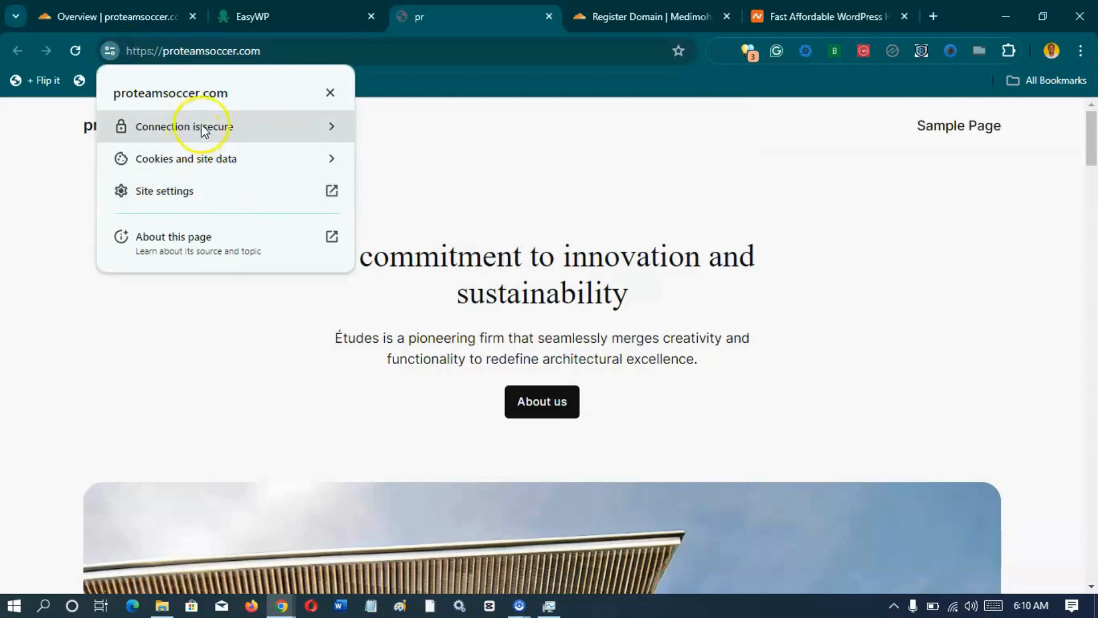
click(288, 138)
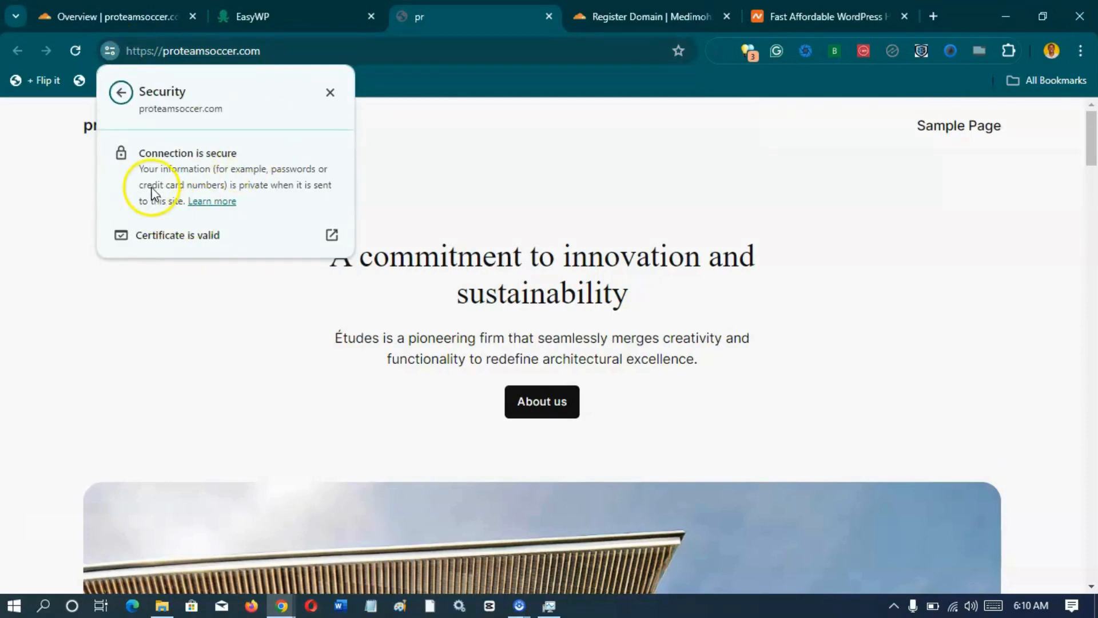
click(141, 241)
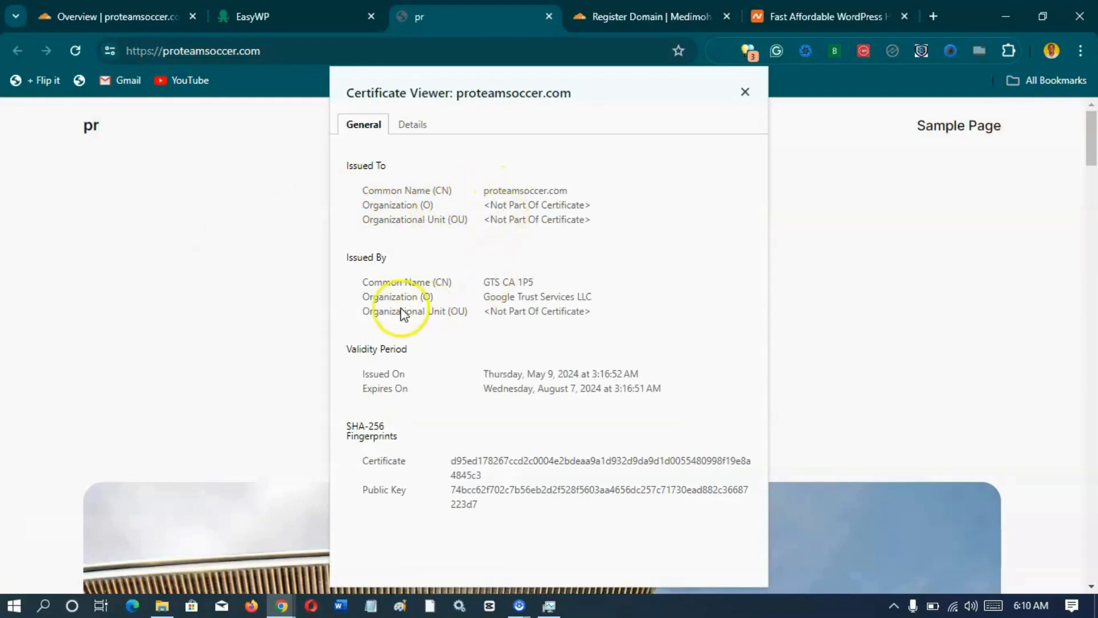
drag(484, 296, 593, 295)
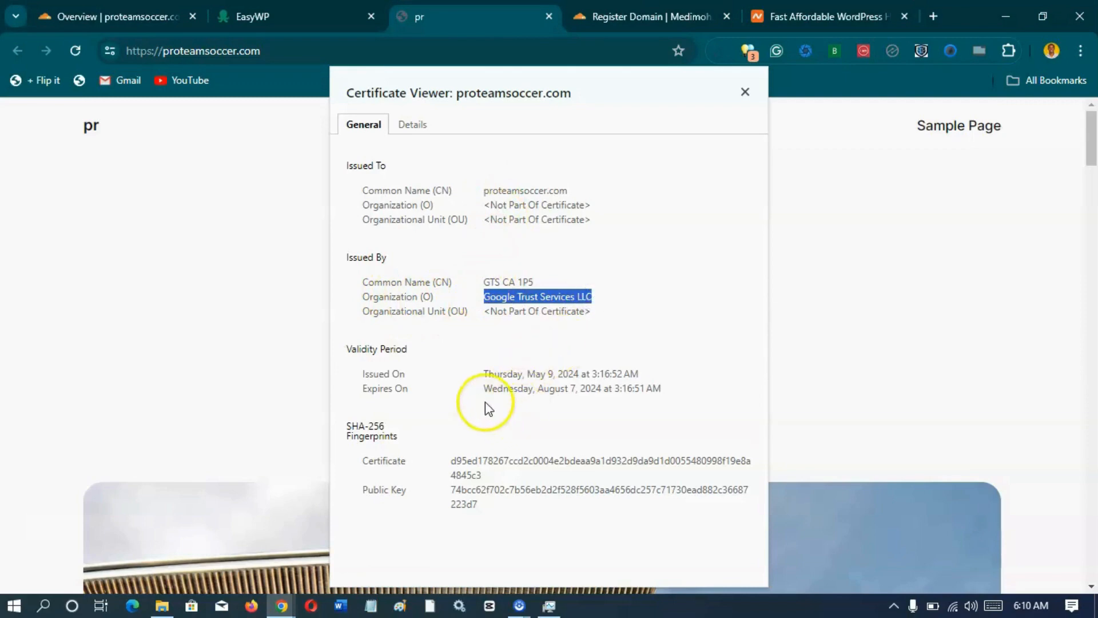
click(158, 299)
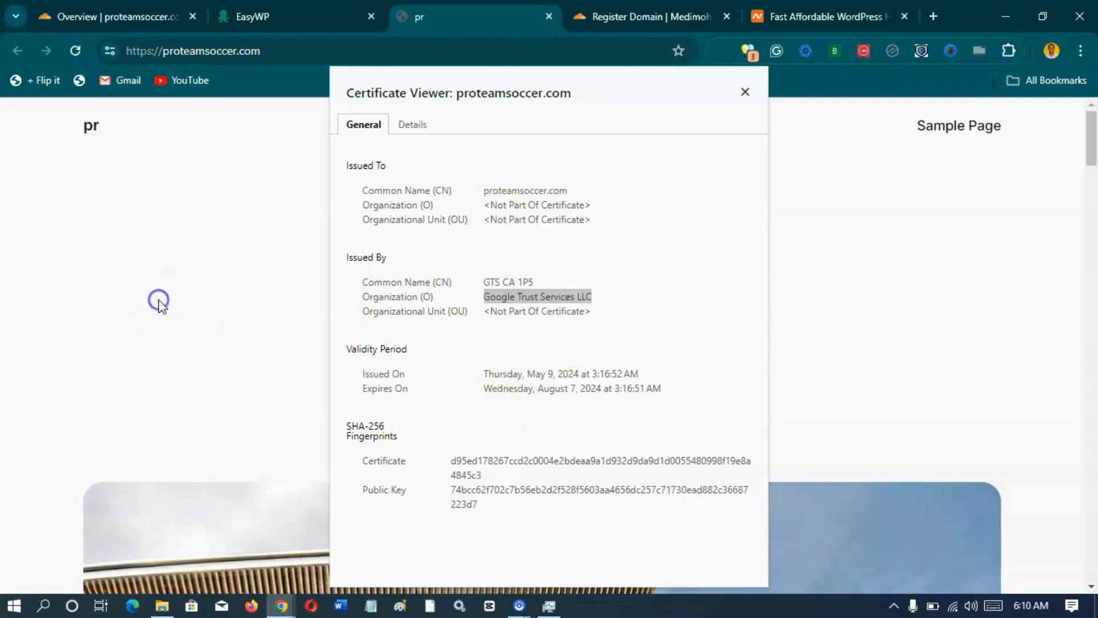
click(745, 91)
Check the website's overview in EasyWP and return to the live proteamsoccer.com home page to view it again
click(310, 14)
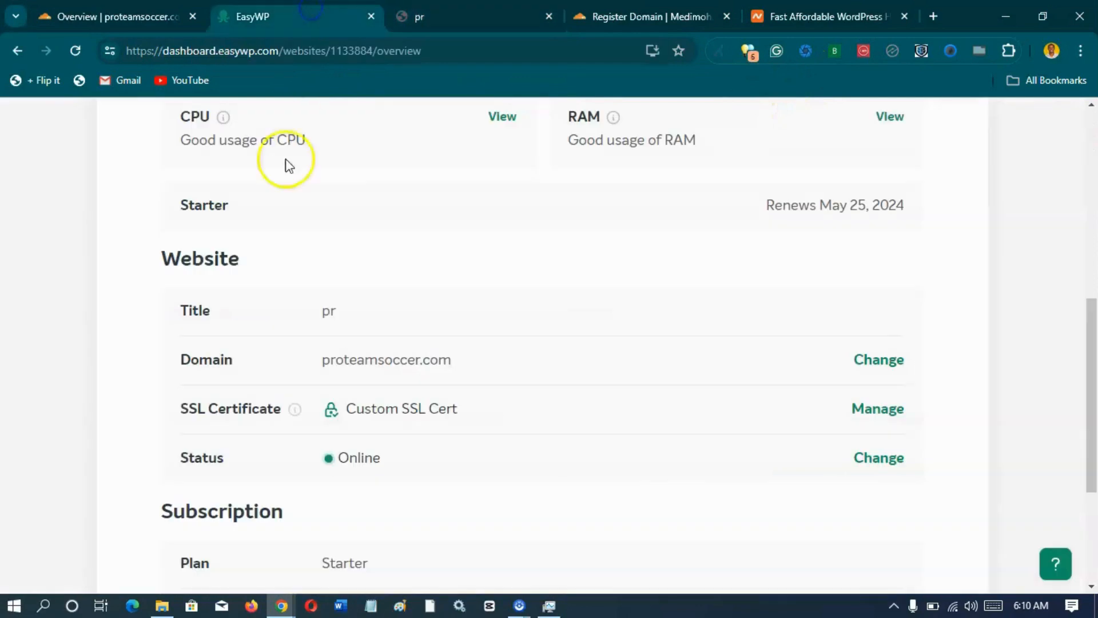
scroll(320, 409, down, 3)
scroll(327, 417, up, 5)
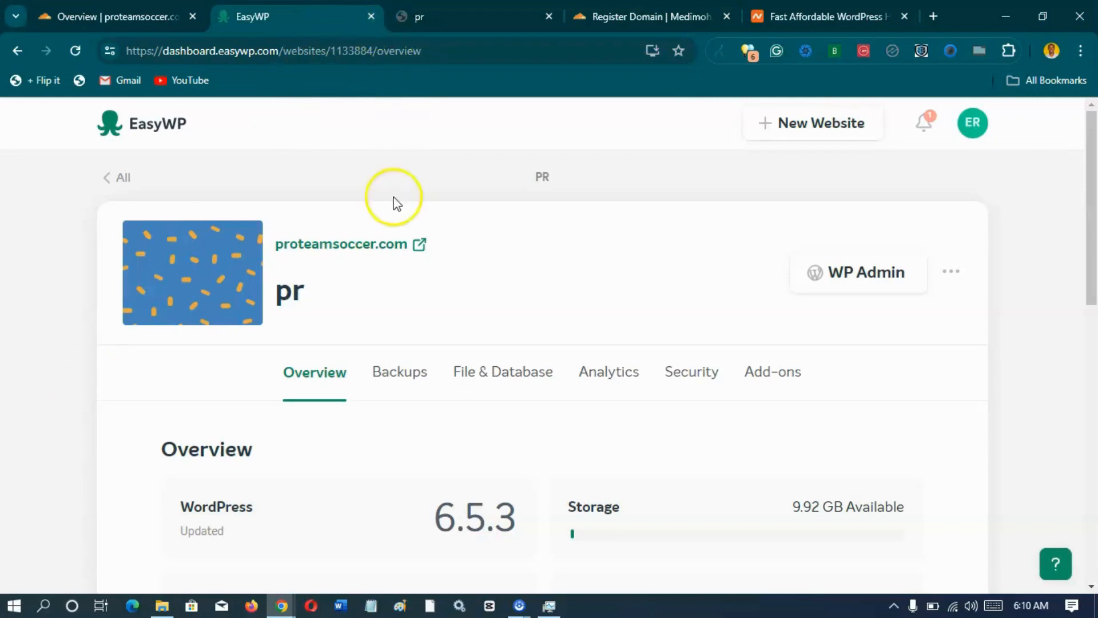
click(420, 16)
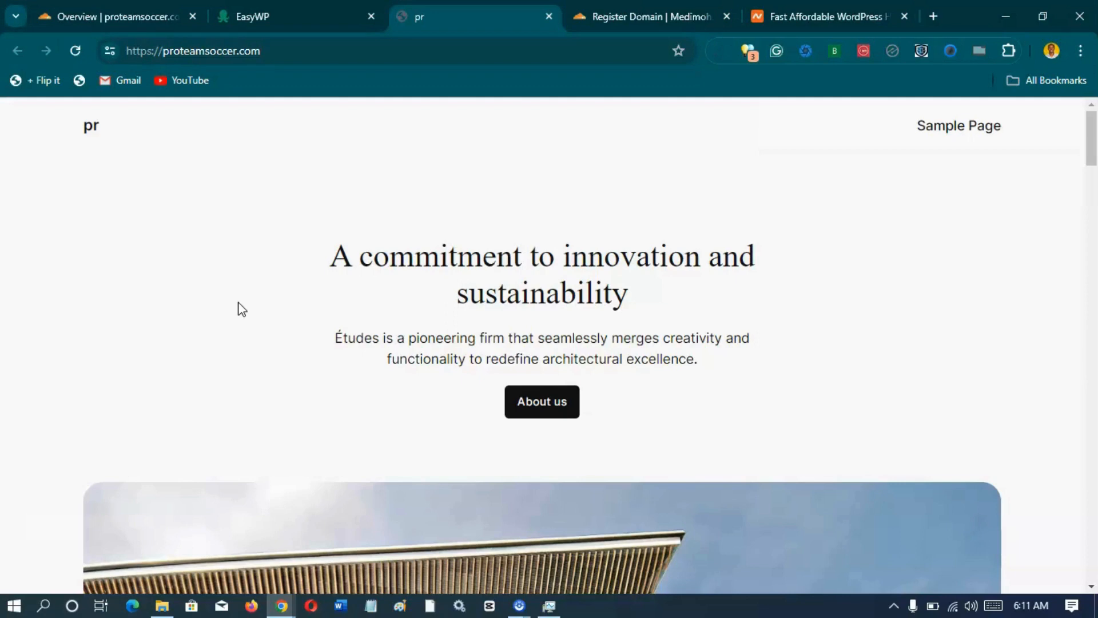
scroll(77, 344, down, 3)
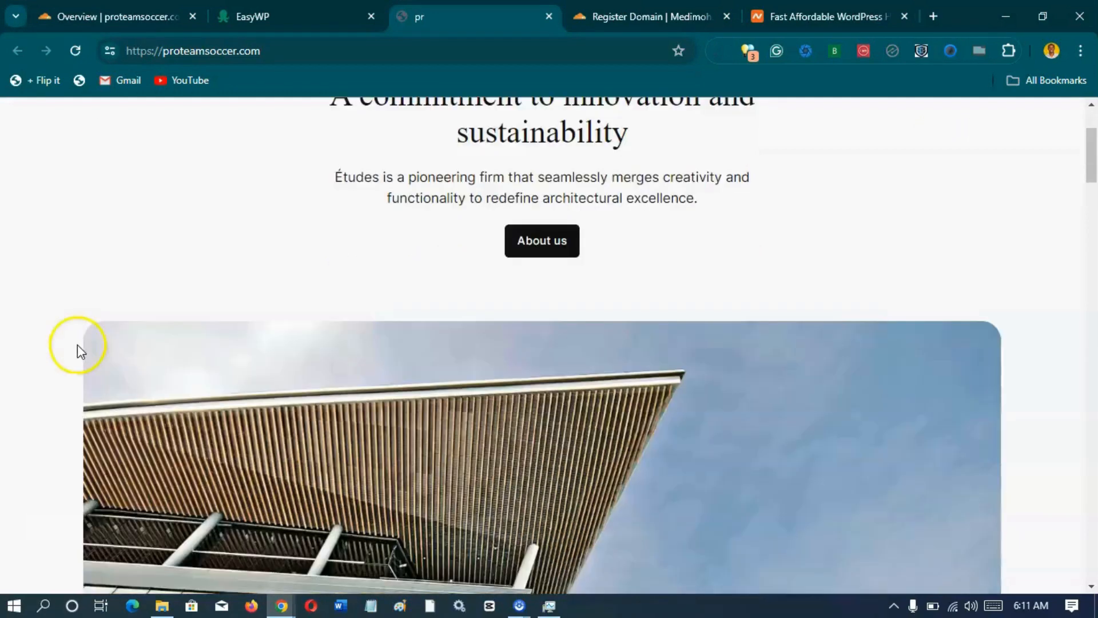
scroll(79, 308, down, 3)
scroll(80, 312, up, 5)
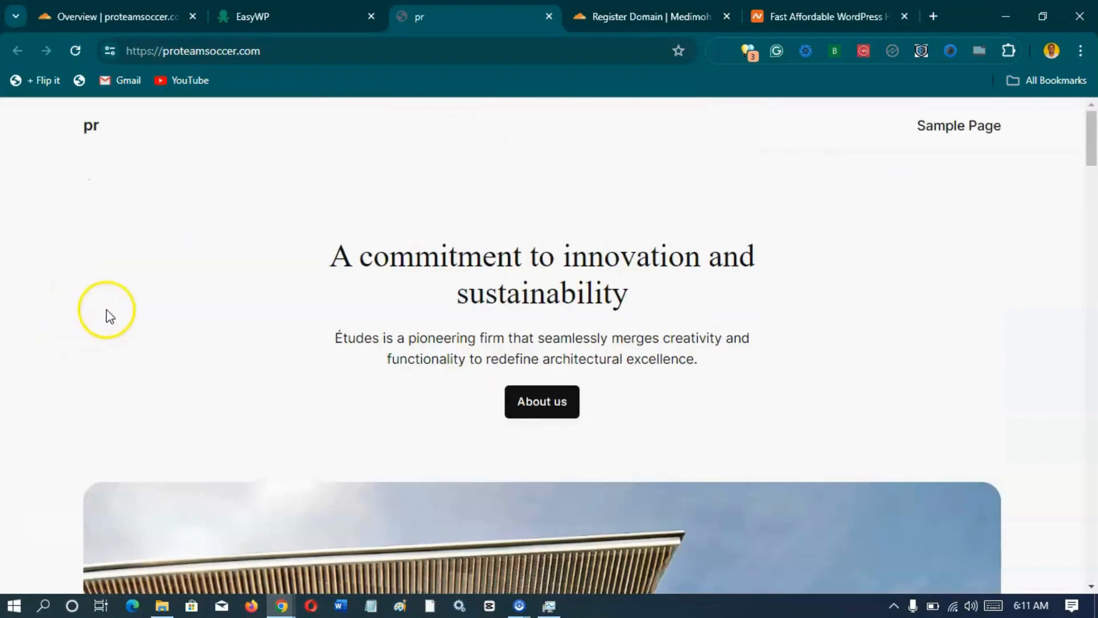
Return to EasyWP and review the website's domain, SSL certificate and status entries in its overview
click(271, 14)
scroll(162, 295, down, 4)
scroll(128, 309, up, 4)
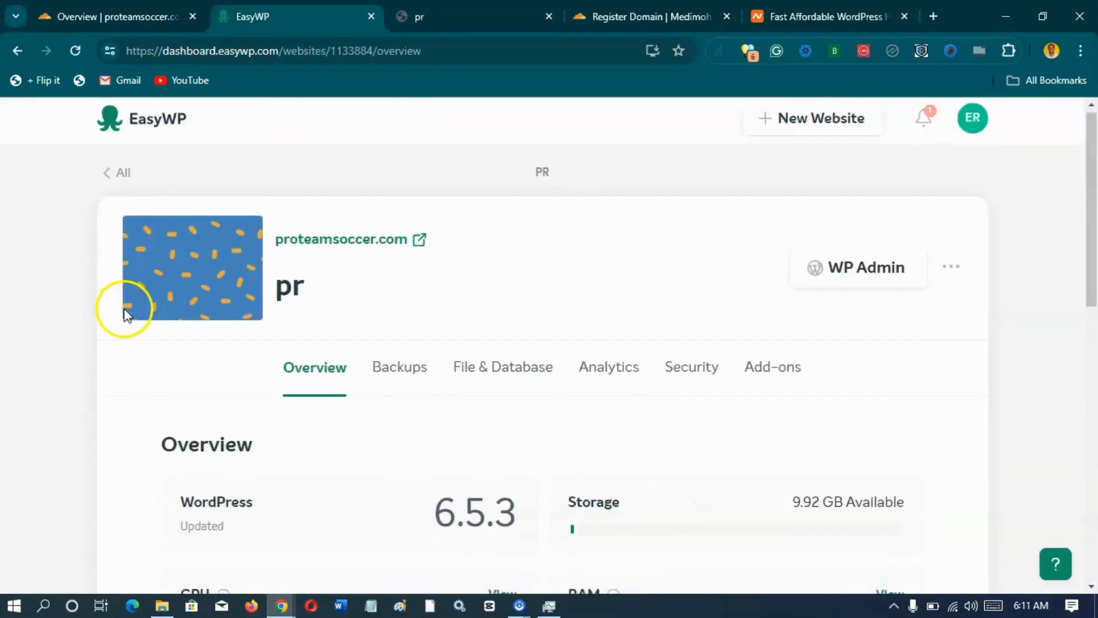
scroll(127, 308, down, 7)
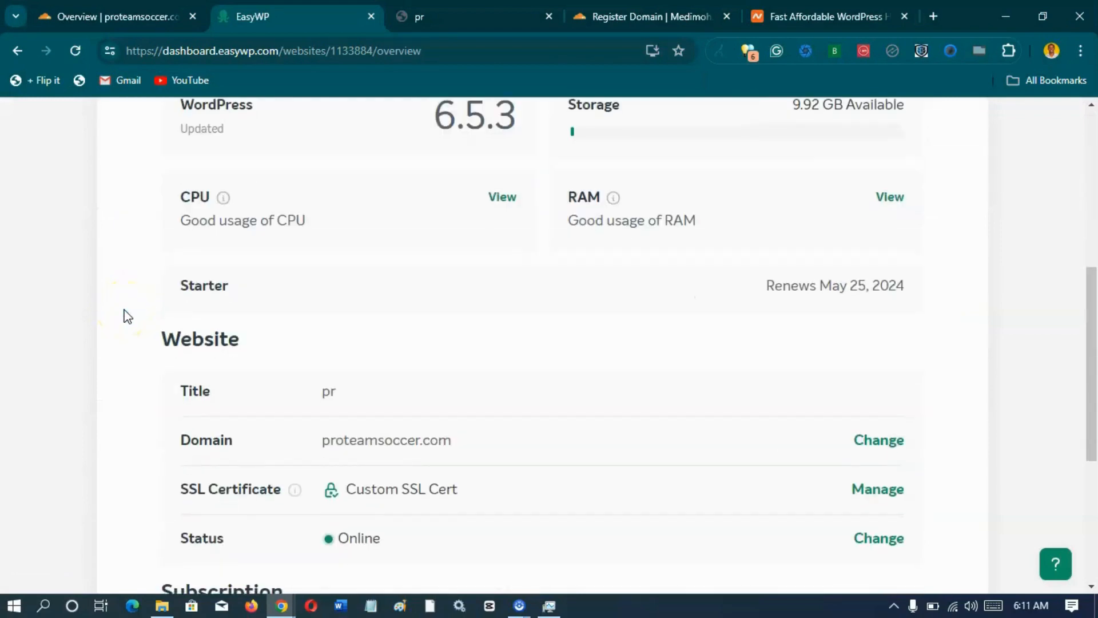
scroll(126, 316, up, 7)
scroll(126, 317, down, 5)
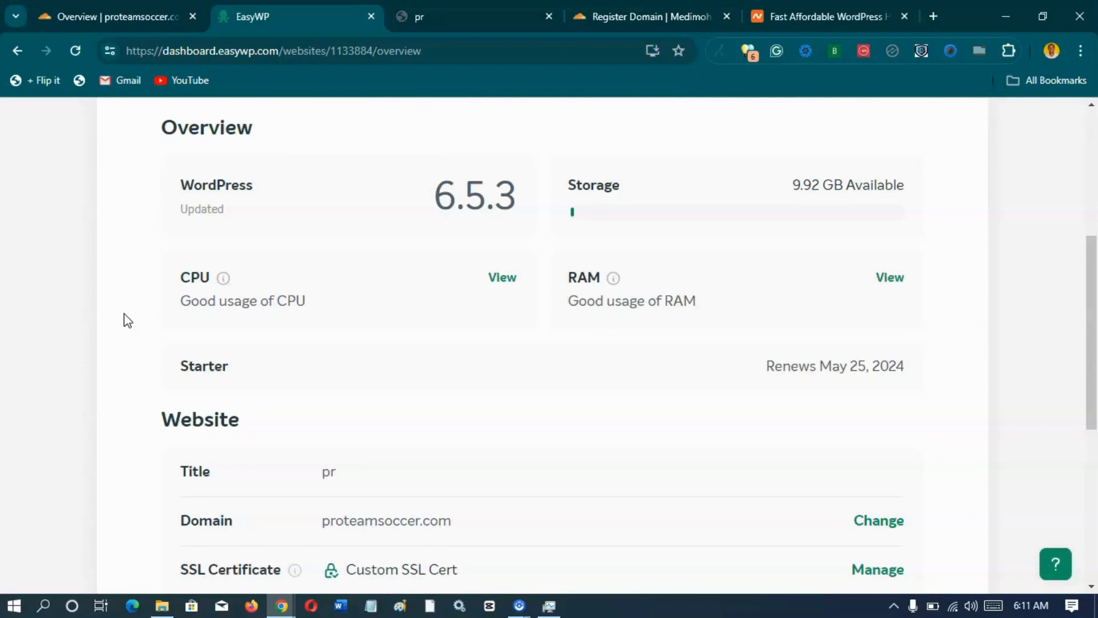
scroll(124, 319, down, 2)
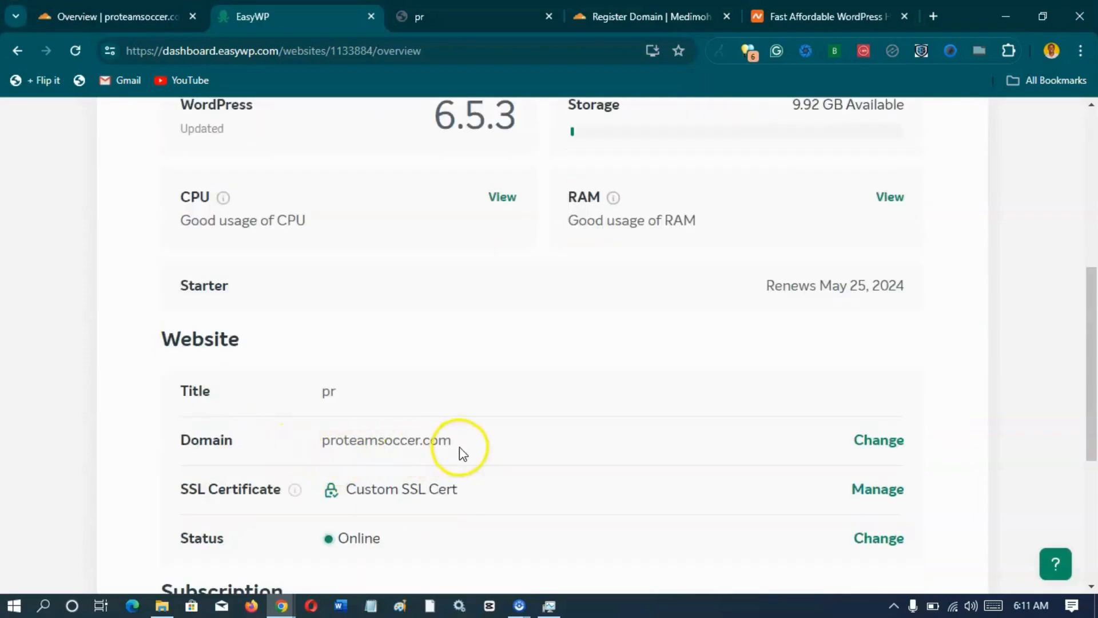
scroll(454, 452, up, 7)
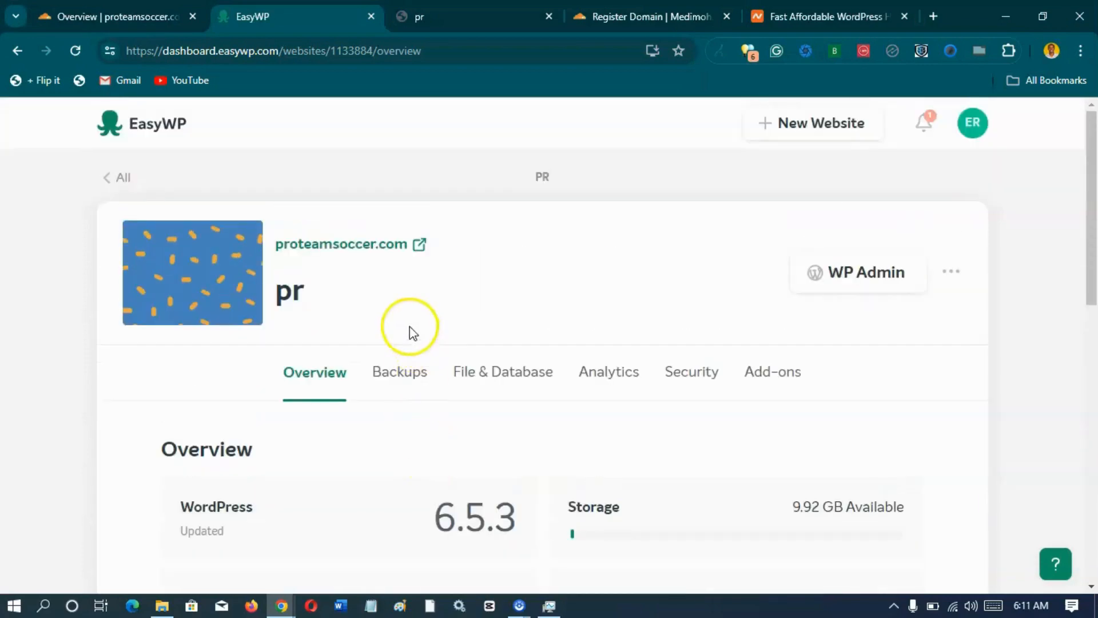
double_click(541, 177)
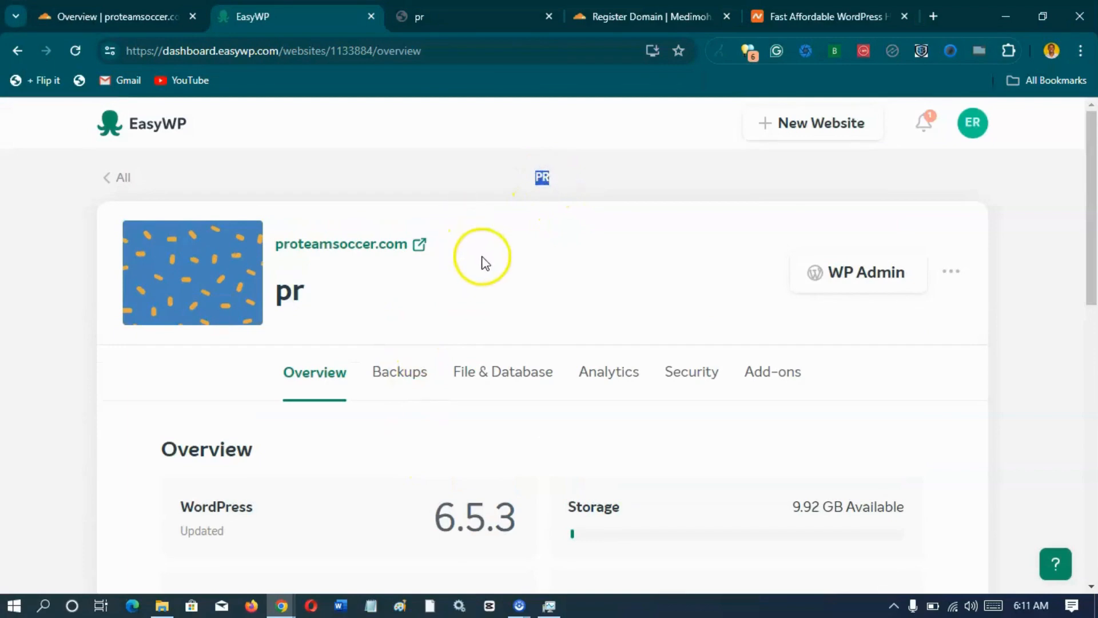
click(516, 227)
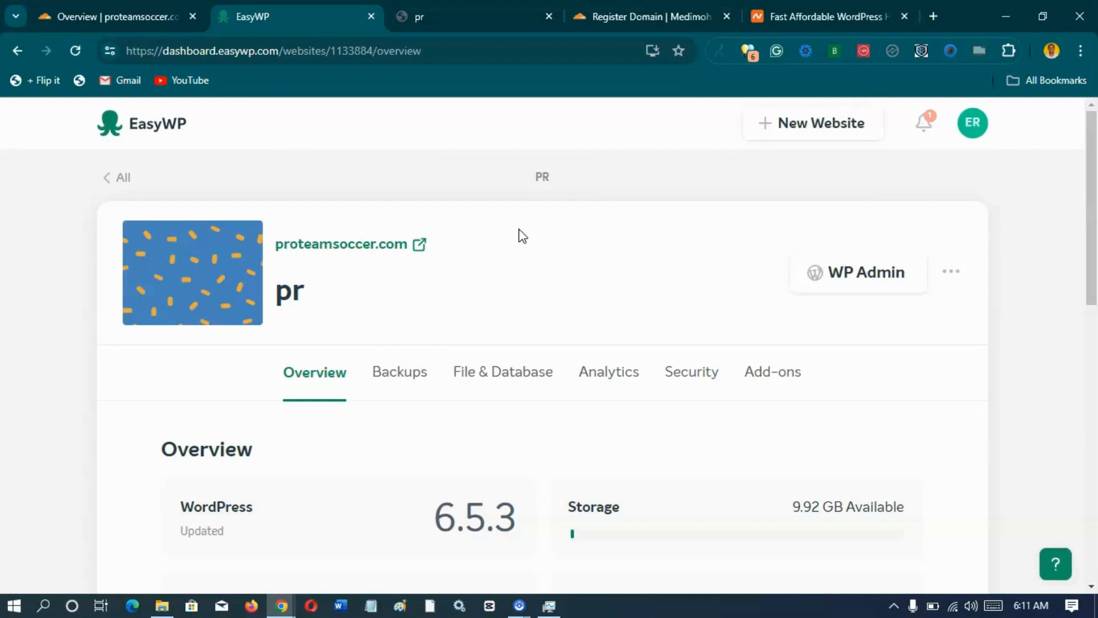
click(509, 249)
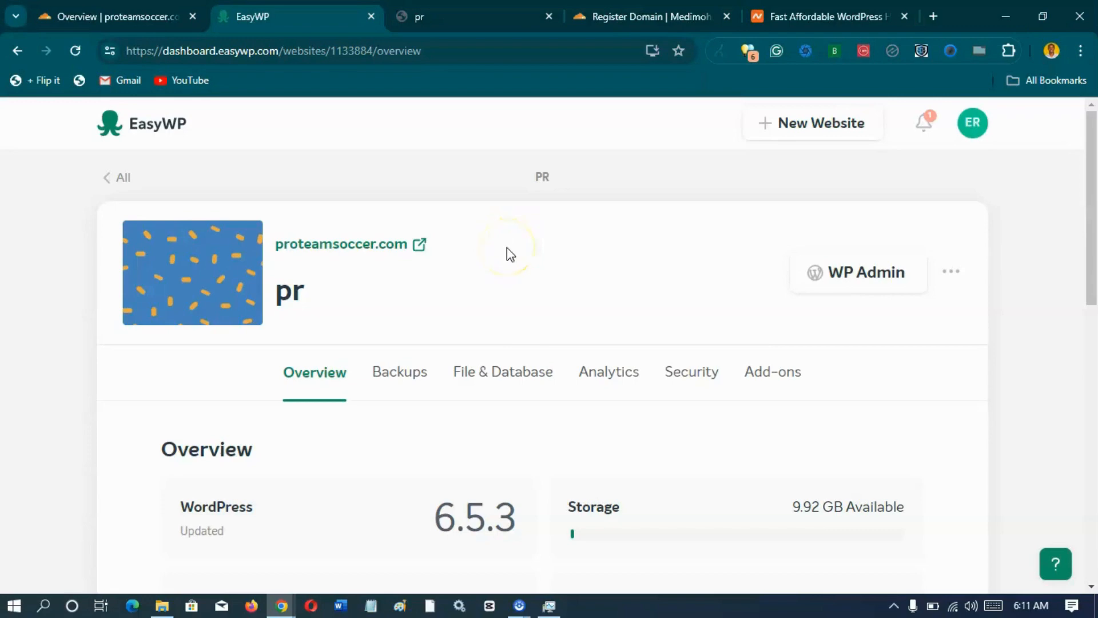